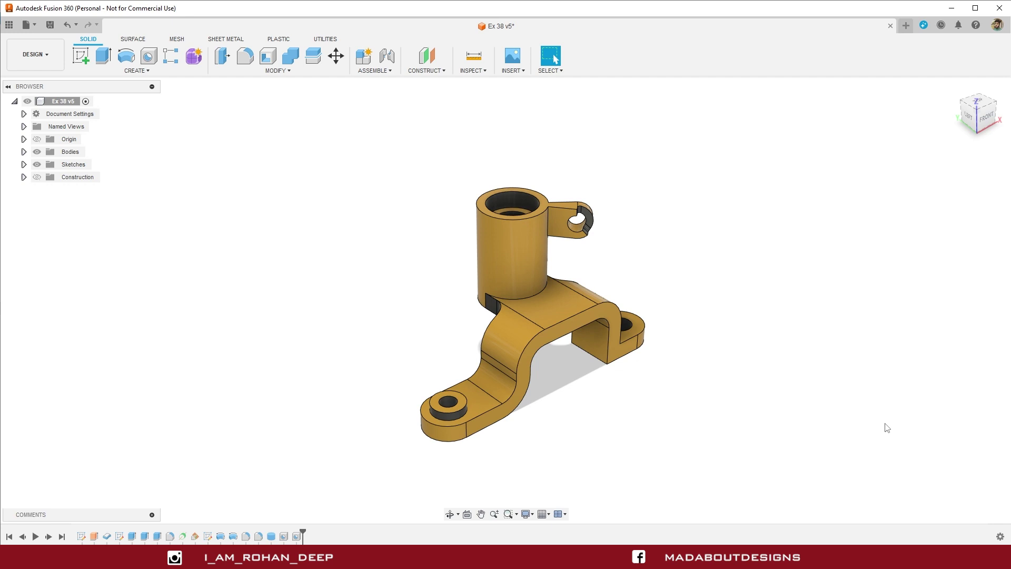
# Create a new empty design and confirm its Document Settings units are Millimeter, leaving them unchanged
pyautogui.moveTo(438, 361)
pyautogui.keyDown('shift'); pyautogui.mouseDown(button='middle')
pyautogui.moveTo(448, 365)
pyautogui.moveTo(334, 345)
pyautogui.moveTo(223, 343)
pyautogui.moveTo(158, 356)
pyautogui.moveTo(120, 381)
pyautogui.mouseUp(button='middle'); pyautogui.keyUp('shift')
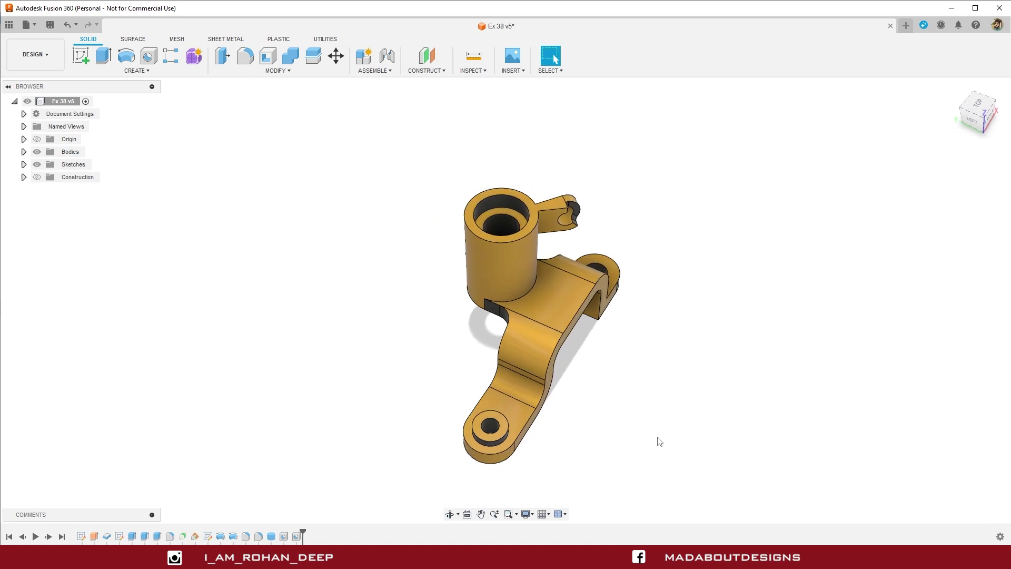
pyautogui.moveTo(656, 440)
pyautogui.keyDown('shift'); pyautogui.mouseDown(button='middle')
pyautogui.moveTo(621, 338)
pyautogui.moveTo(615, 379)
pyautogui.moveTo(628, 418)
pyautogui.mouseUp(button='middle'); pyautogui.keyUp('shift')
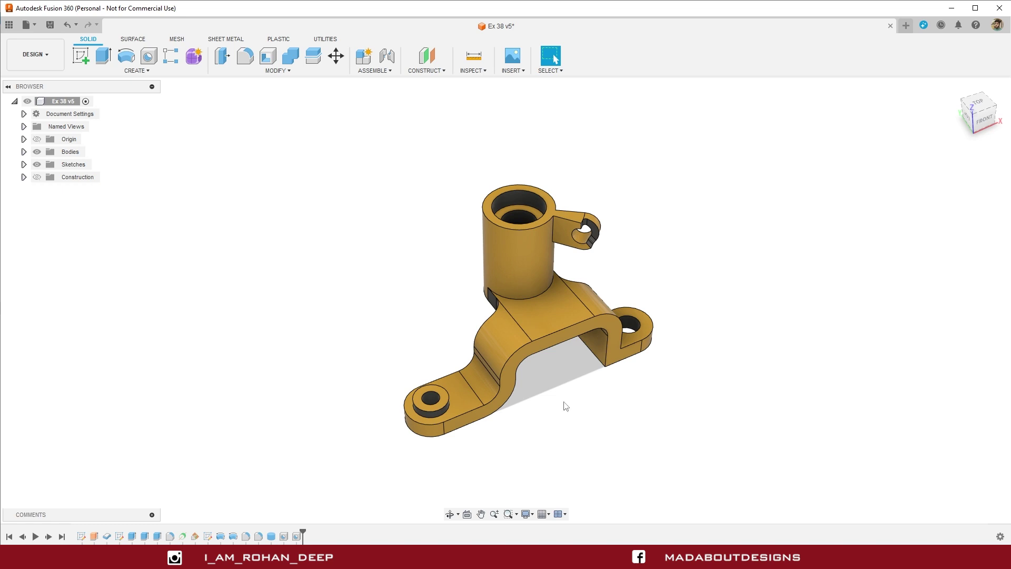
pyautogui.click(33, 27)
pyautogui.click(40, 40)
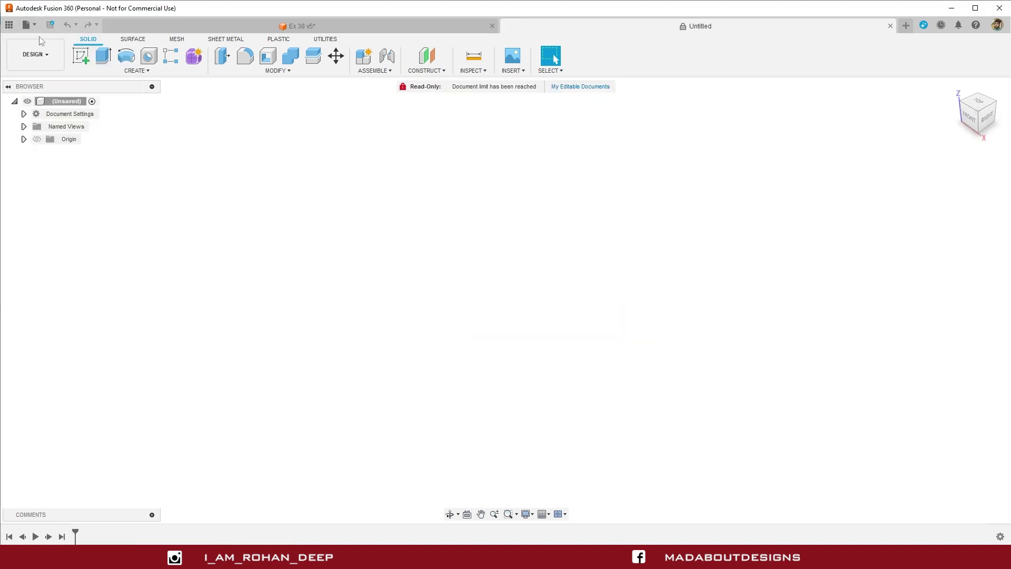
pyautogui.click(25, 113)
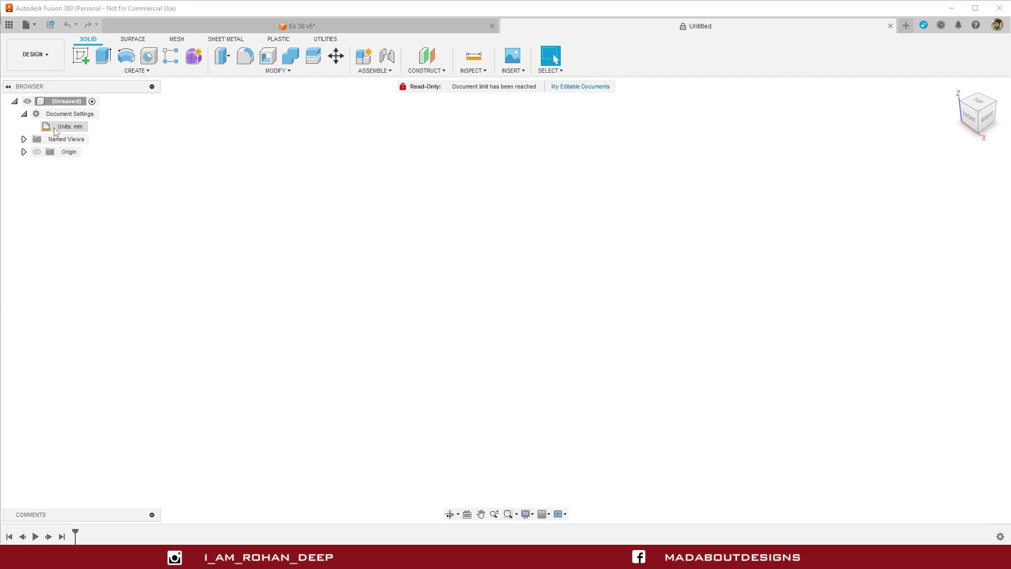
pyautogui.click(93, 127)
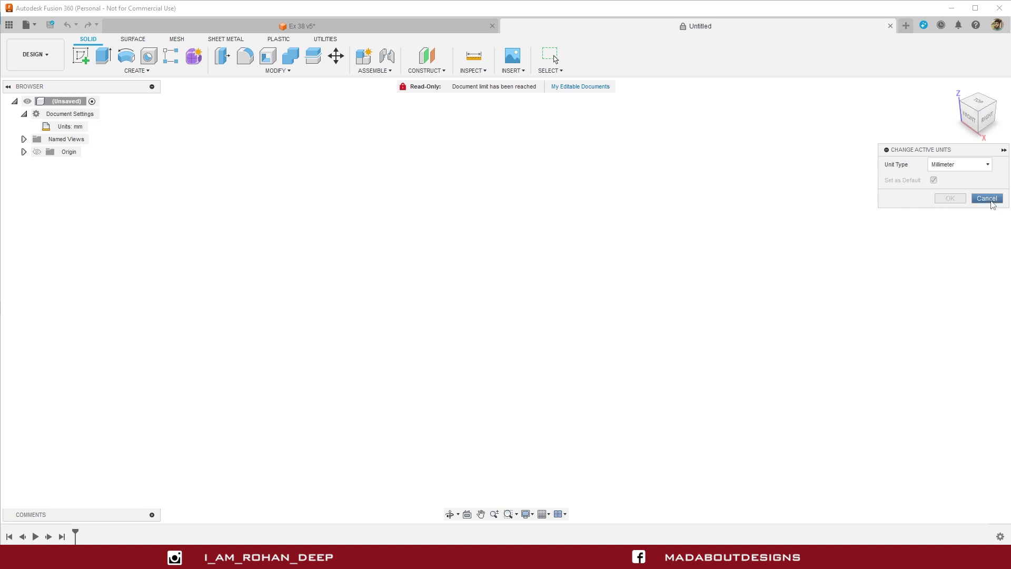
pyautogui.click(987, 198)
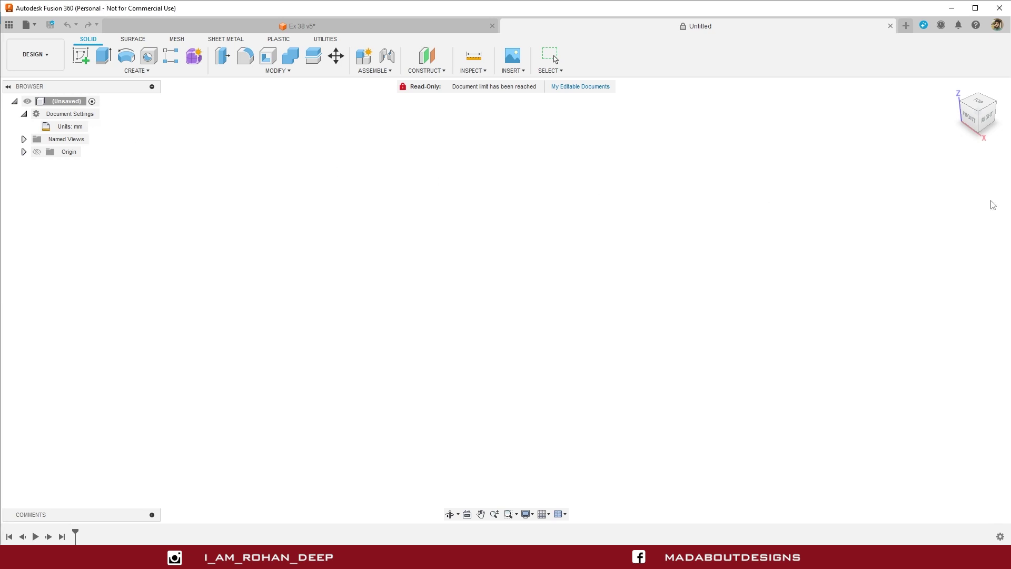
# Sketch a 70 × 35 mm two-point rectangle on the front plane, anchored at the origin
pyautogui.click(81, 56)
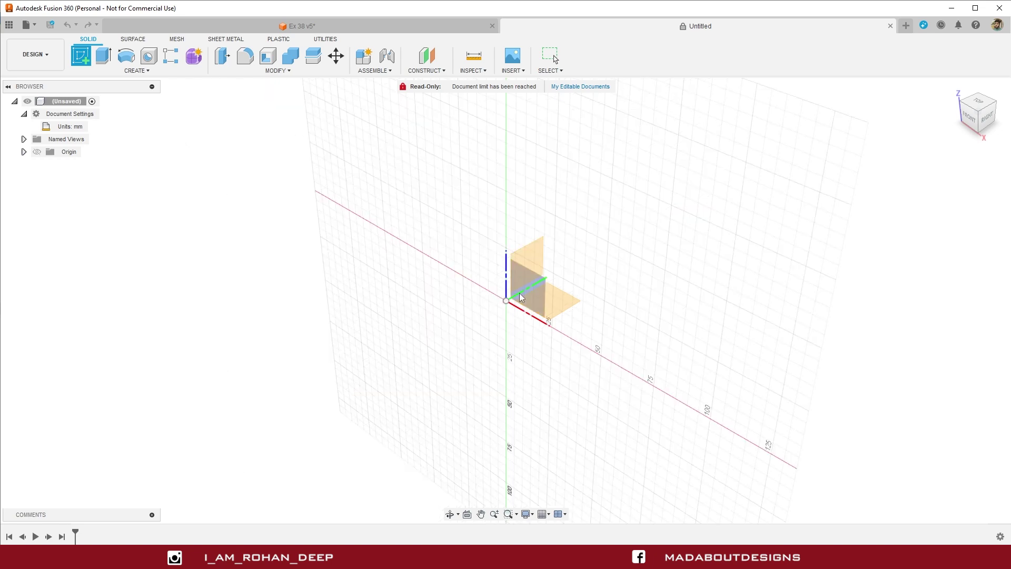
pyautogui.click(527, 283)
pyautogui.scroll(-2, 528, 285)
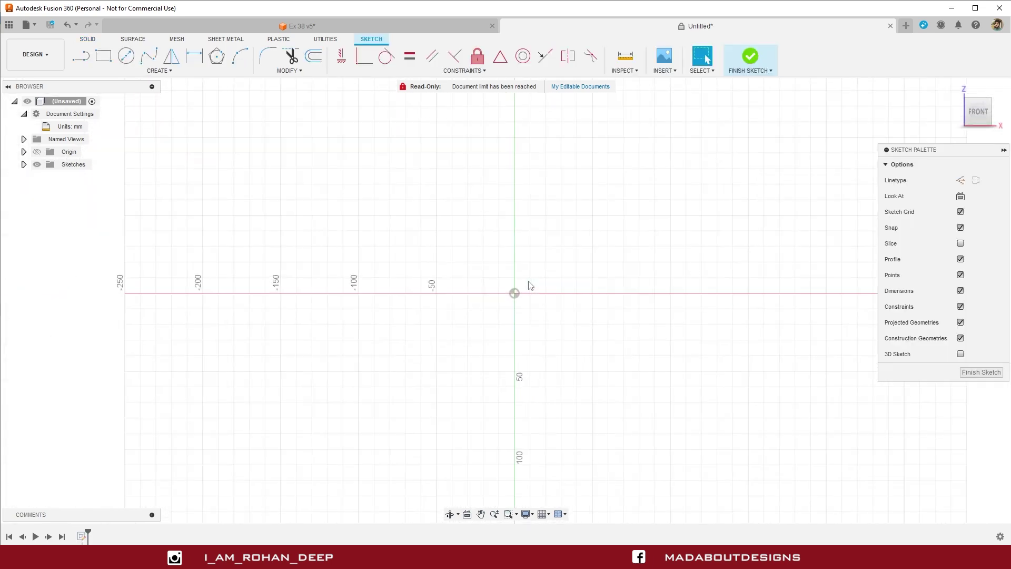
pyautogui.scroll(-1, 529, 285)
pyautogui.moveTo(528, 285); pyautogui.dragTo(398, 321, button='middle')
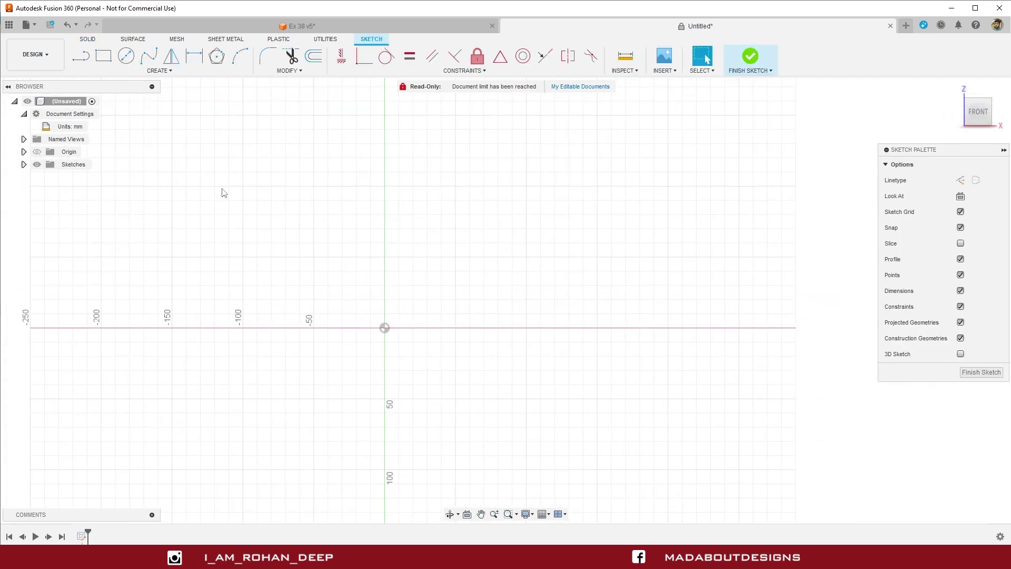
pyautogui.click(103, 57)
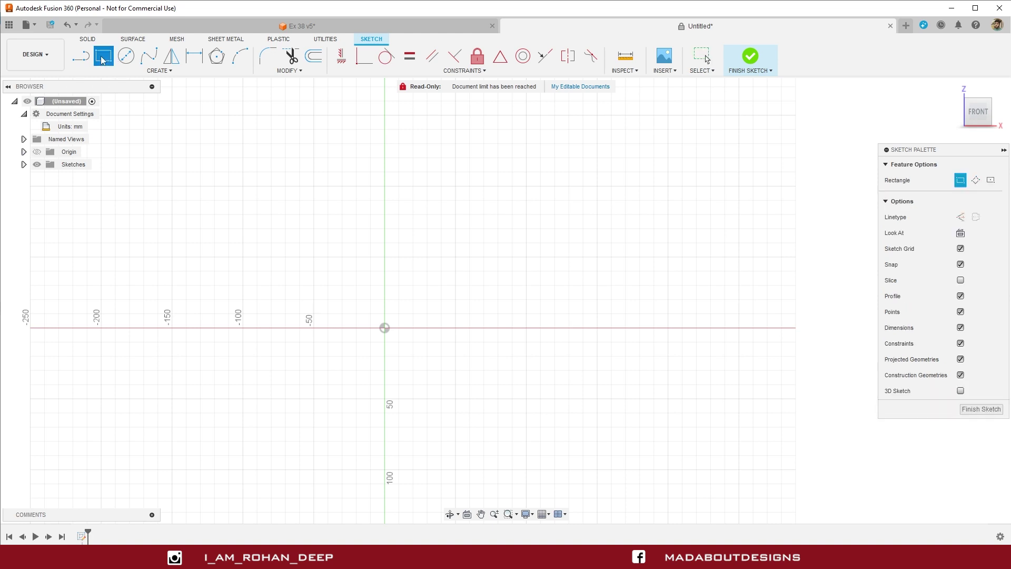
pyautogui.click(384, 328)
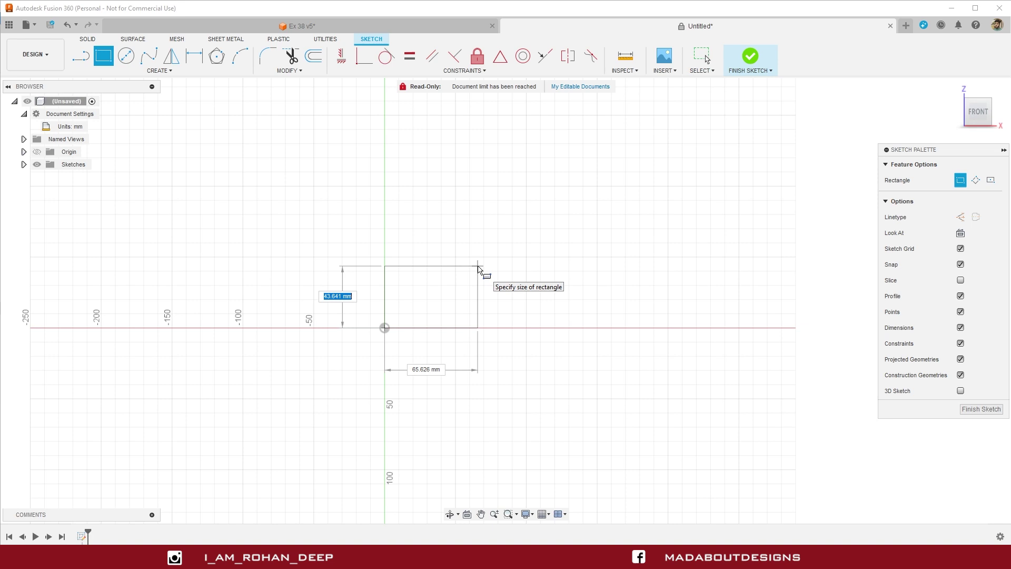
pyautogui.write('35')
pyautogui.press('Tab')
pyautogui.write('70')
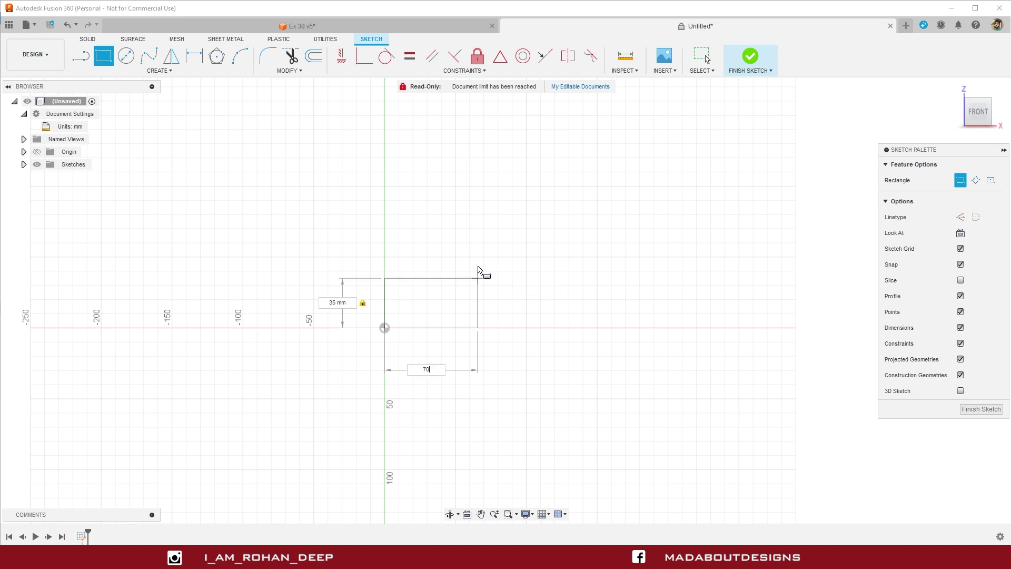
pyautogui.press('Tab')
pyautogui.press('Return')
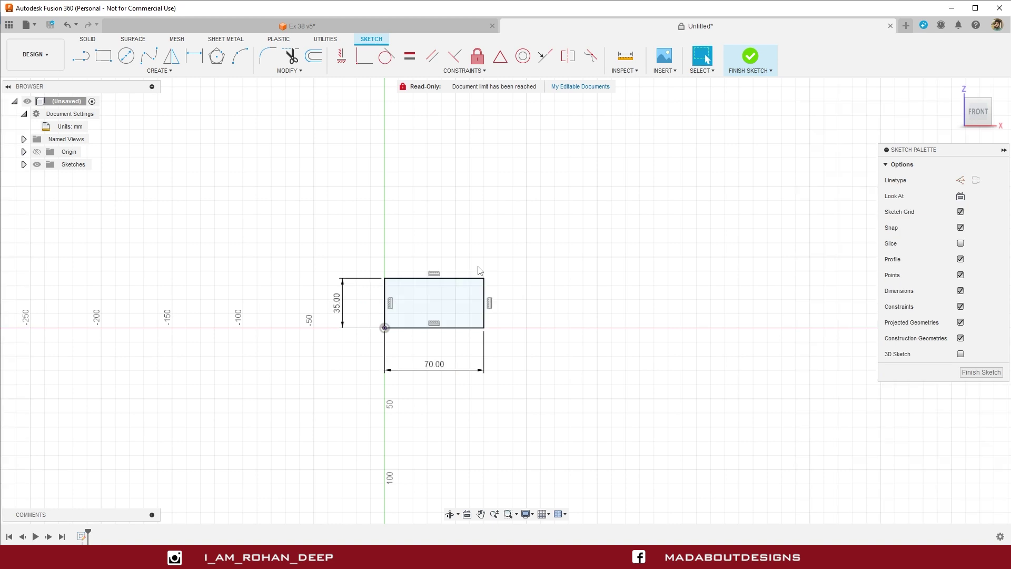
pyautogui.scroll(2, 479, 271)
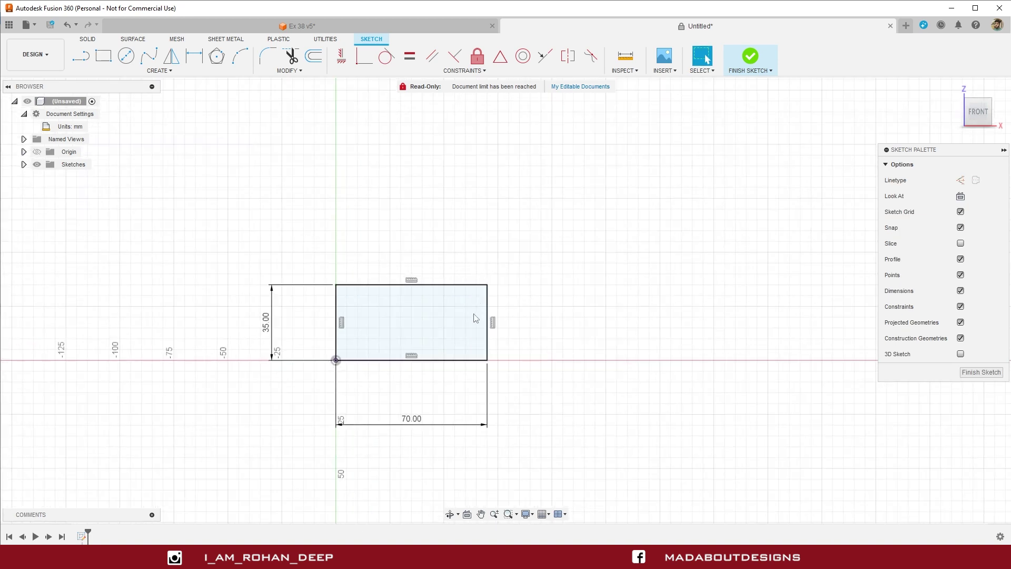
# Delete the rectangle's bottom edge and draw a 55 mm line left from the origin
pyautogui.click(462, 363)
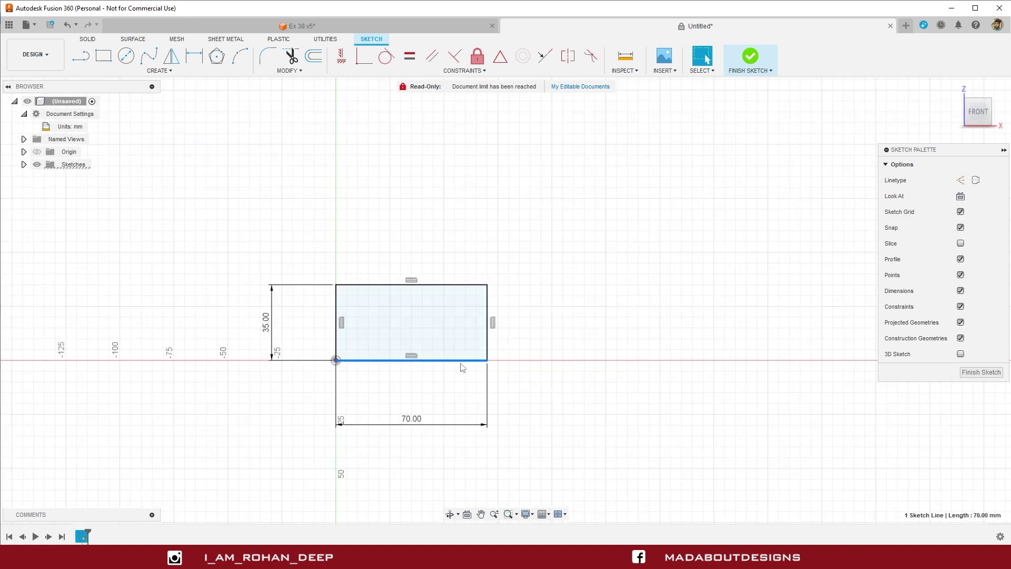
pyautogui.press('Delete')
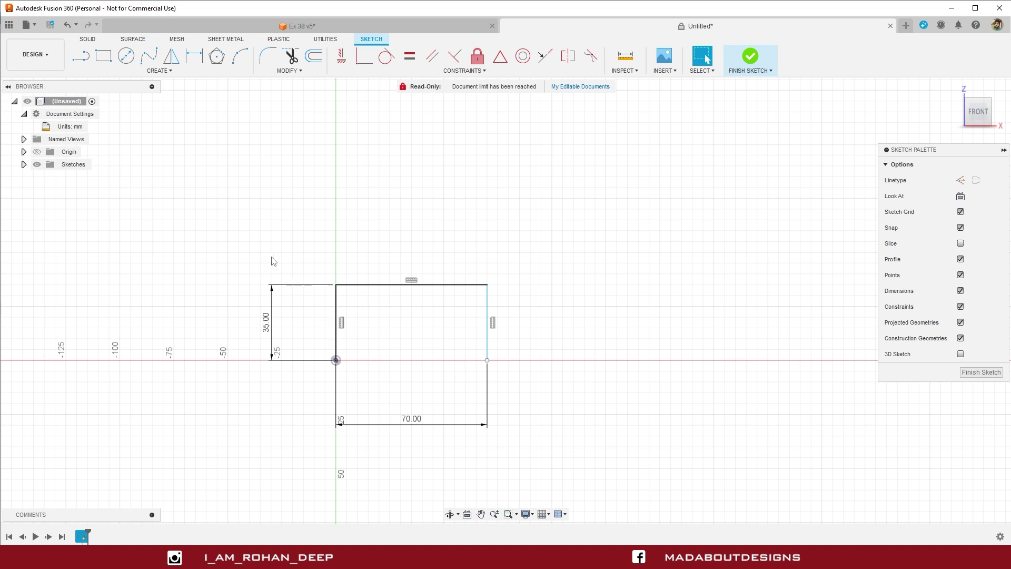
pyautogui.click(81, 56)
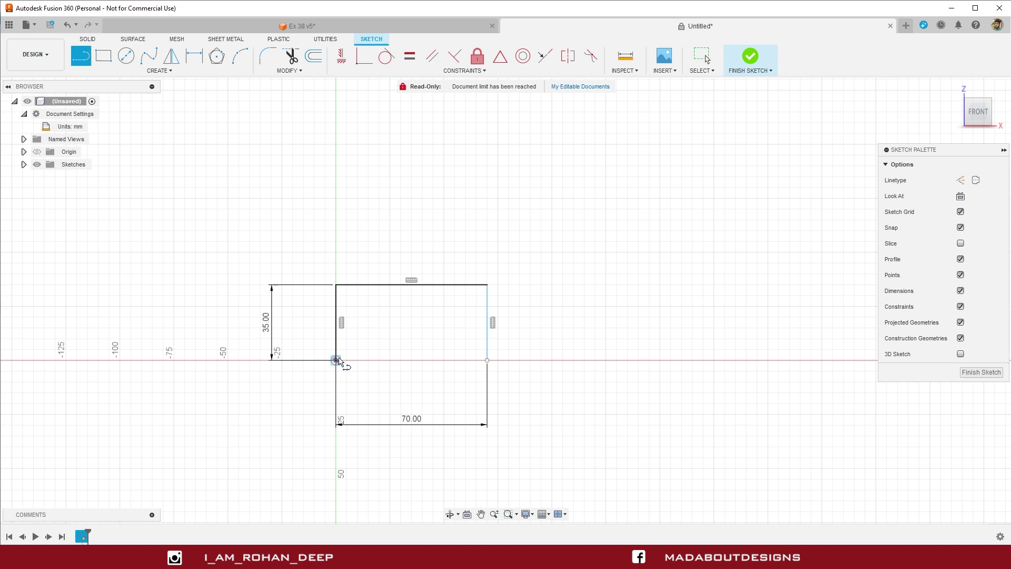
pyautogui.moveTo(336, 360); pyautogui.dragTo(196, 362)
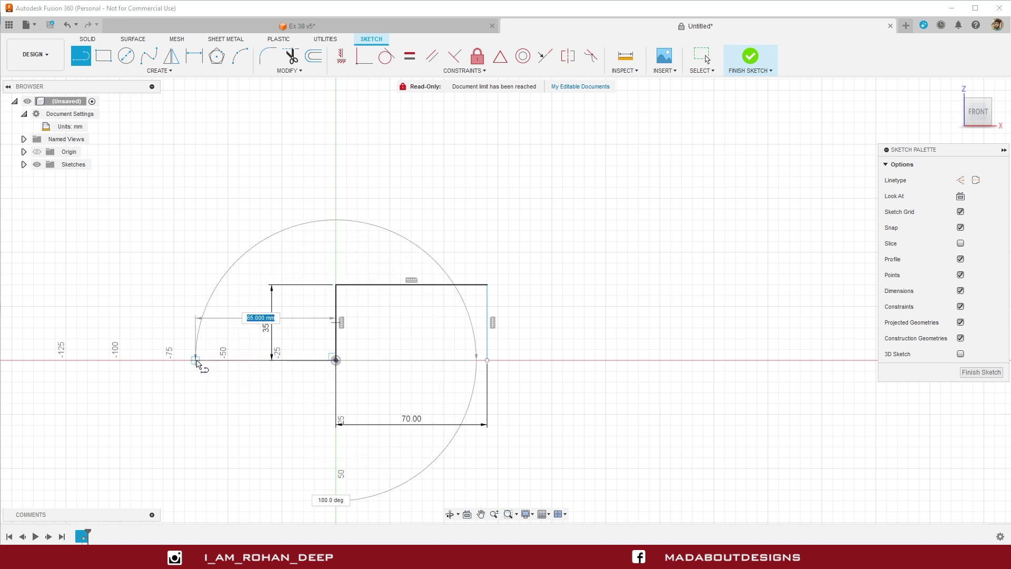
pyautogui.write('55')
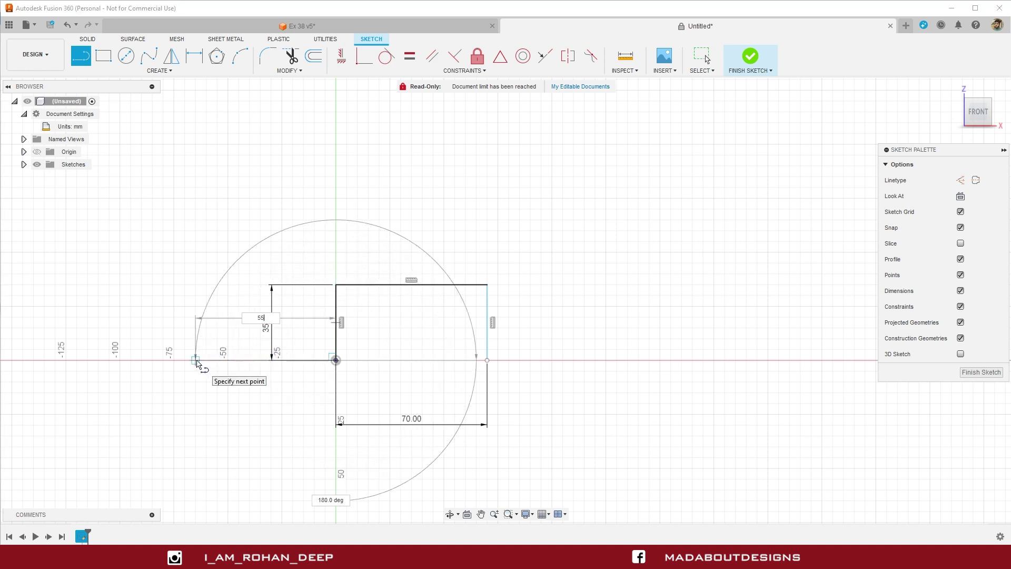
pyautogui.press('Tab')
pyautogui.click(197, 363)
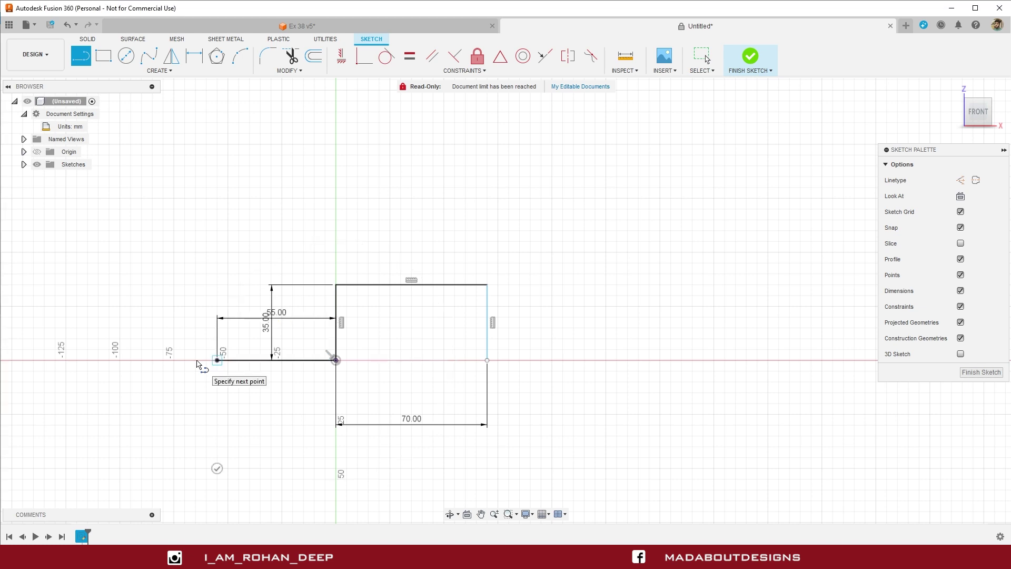
pyautogui.moveTo(218, 360); pyautogui.dragTo(217, 469)
pyautogui.press('Escape')
# Draw a 35 mm line right from the bottom-right corner and reposition the 35 and 55 dimensions
pyautogui.click(487, 360)
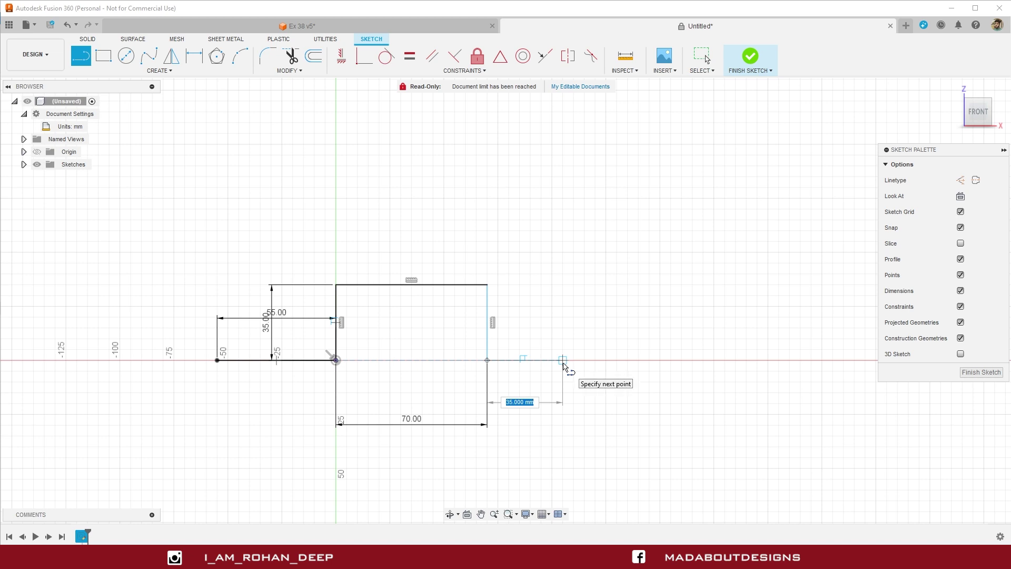
pyautogui.write('35')
pyautogui.click(563, 361)
pyautogui.press('Escape')
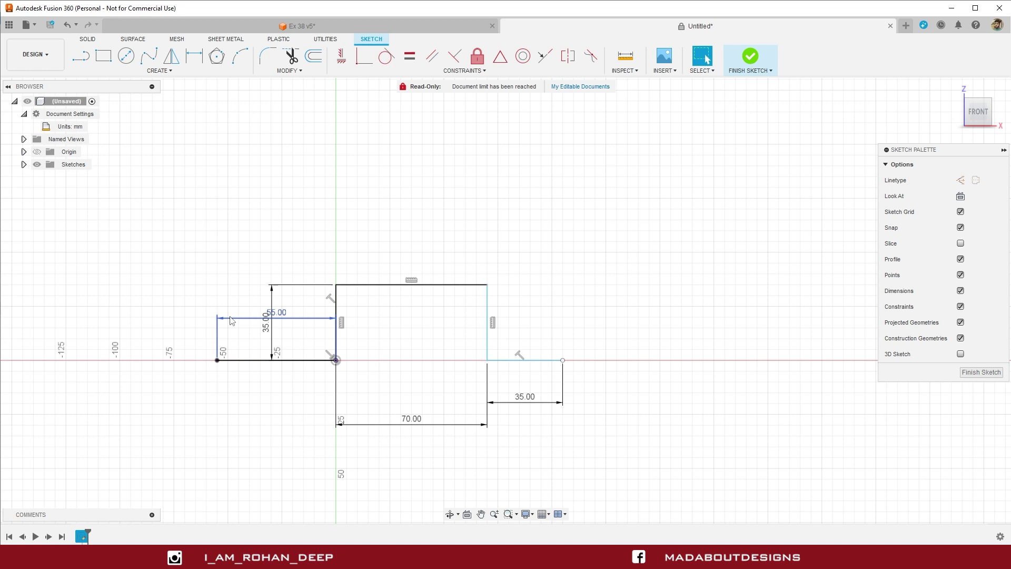
pyautogui.moveTo(267, 320); pyautogui.dragTo(363, 321)
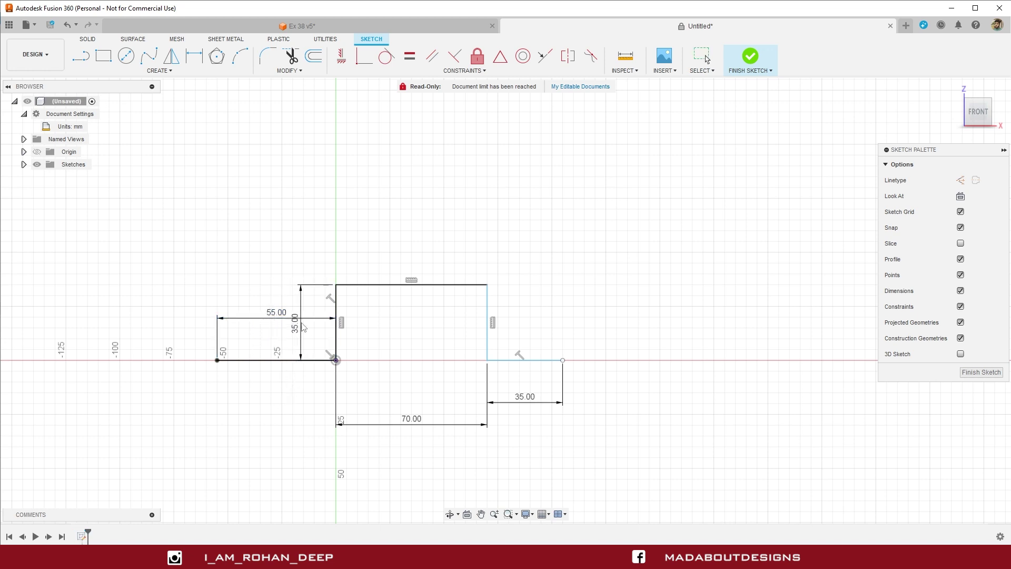
pyautogui.moveTo(282, 325); pyautogui.dragTo(261, 399)
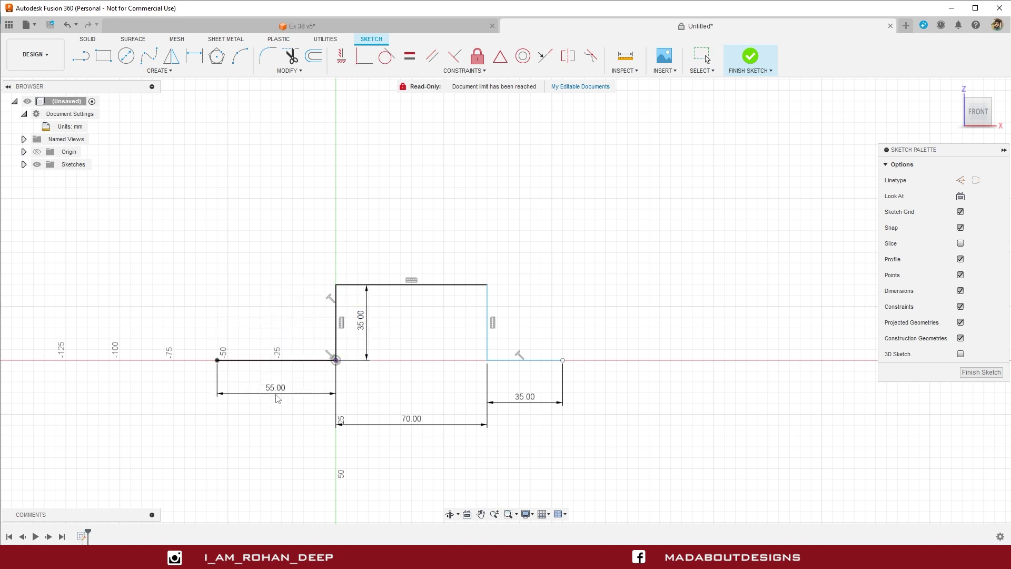
pyautogui.moveTo(219, 308); pyautogui.dragTo(208, 301, button='middle')
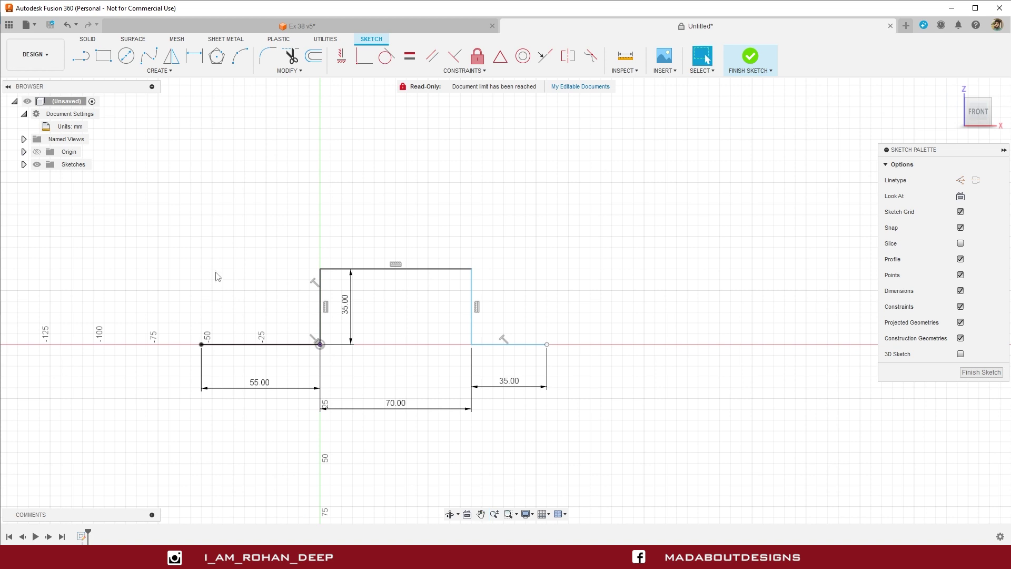
# Fillet the top-left, top-right and lower-left corners of the profile with a 15 mm radius
pyautogui.click(274, 72)
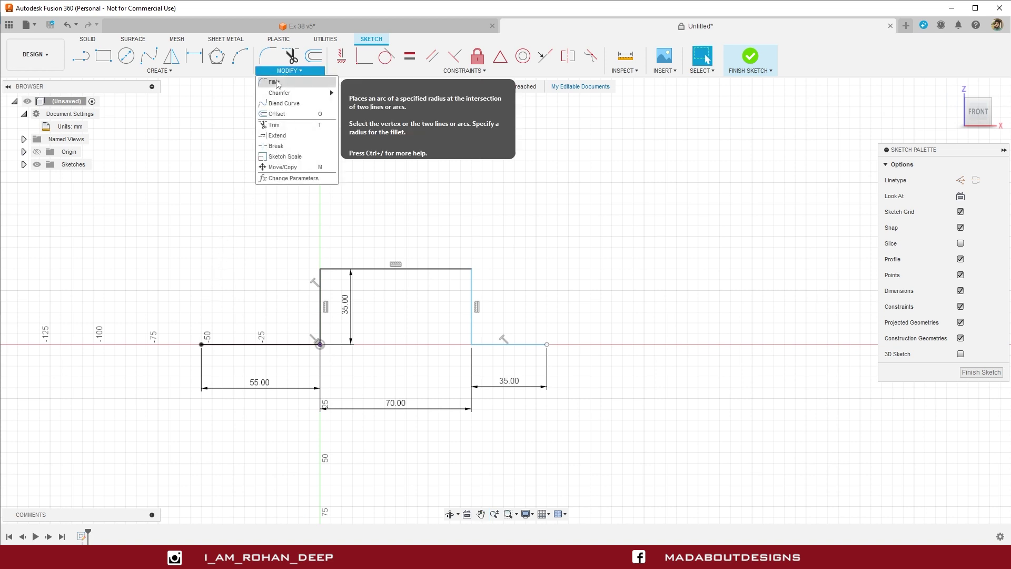
pyautogui.click(280, 84)
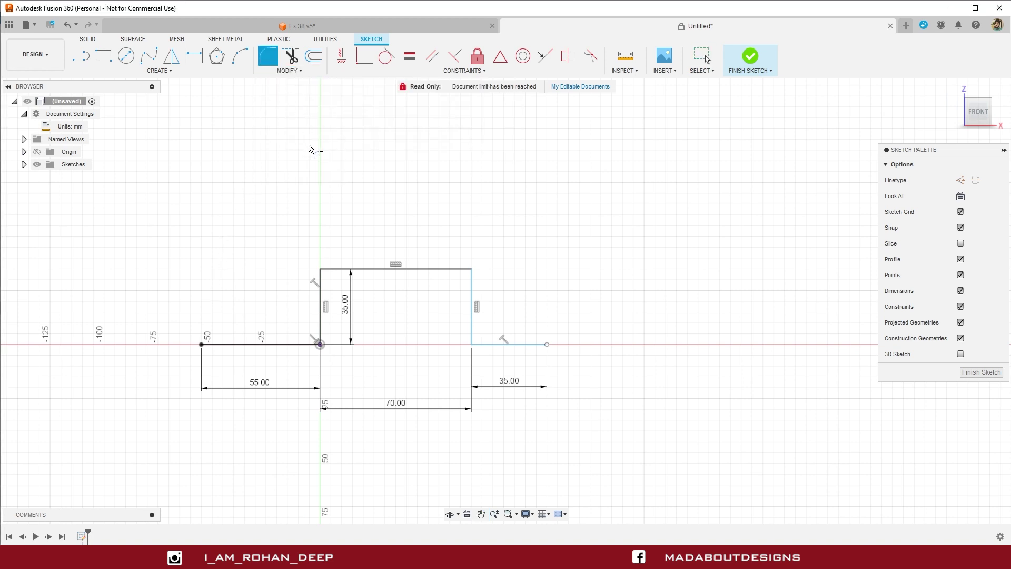
pyautogui.click(320, 268)
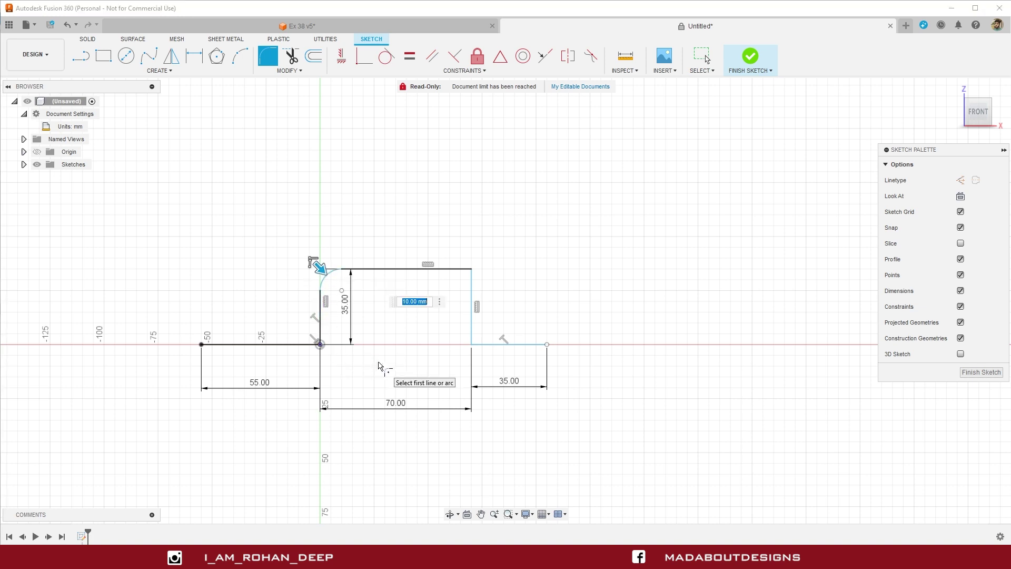
pyautogui.write('15')
pyautogui.press('Return')
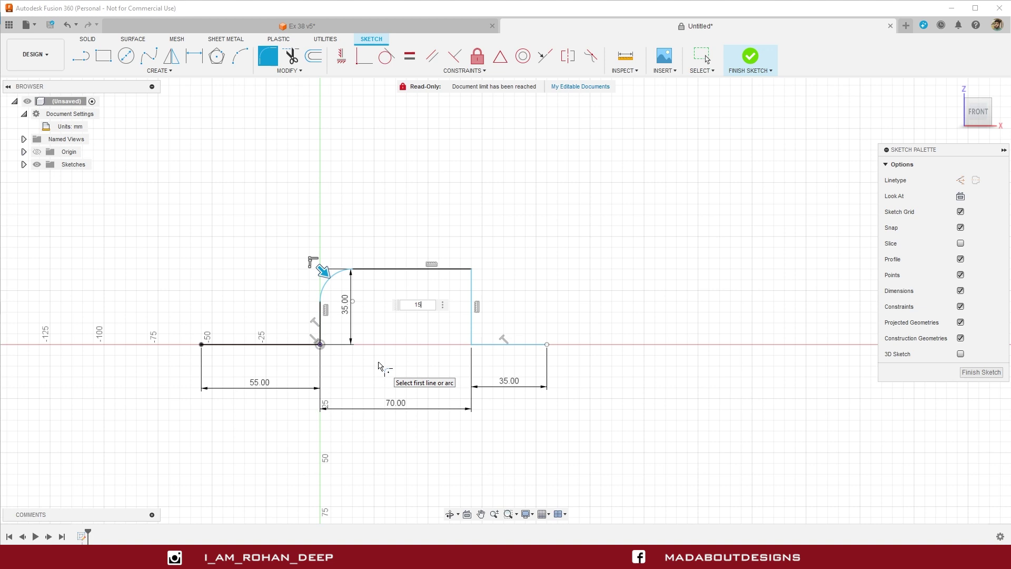
pyautogui.click(471, 274)
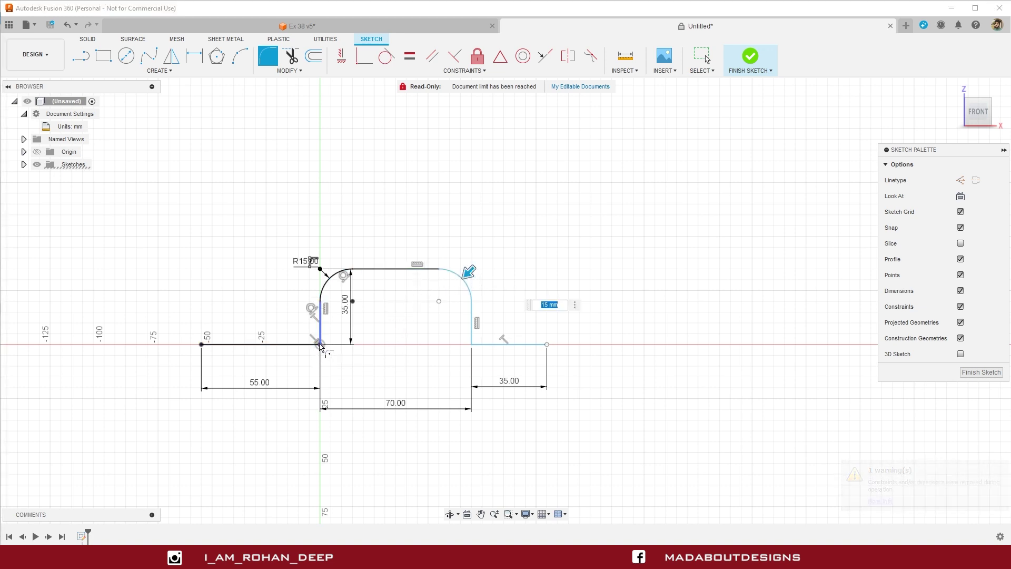
pyautogui.scroll(3, 321, 348)
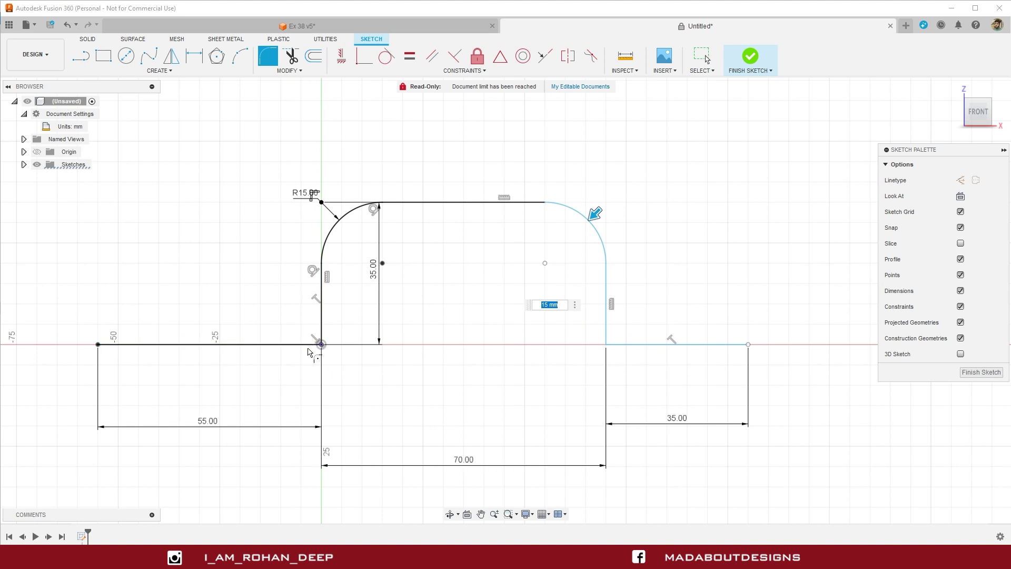
pyautogui.click(313, 345)
pyautogui.click(322, 332)
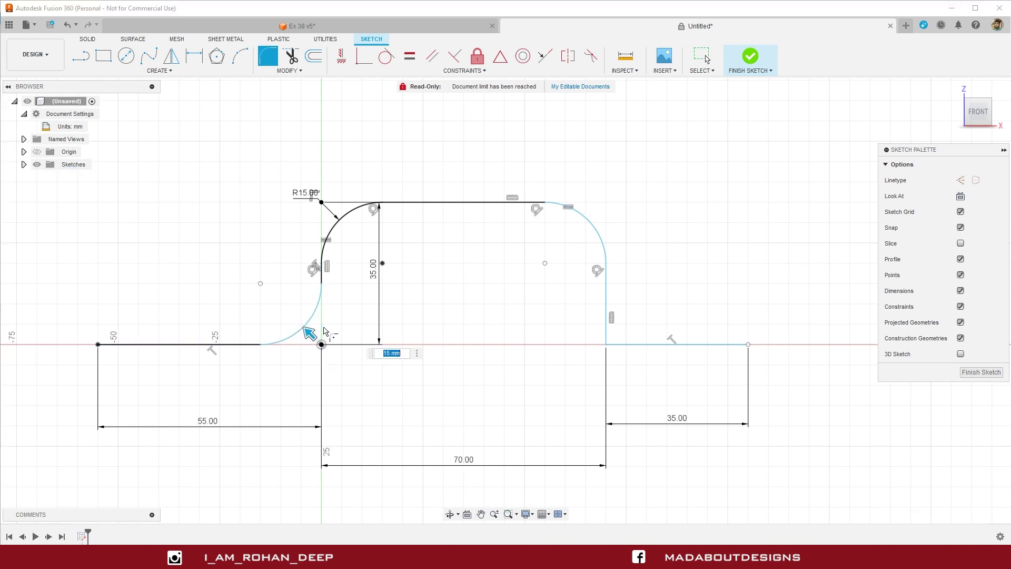
pyautogui.press('Return')
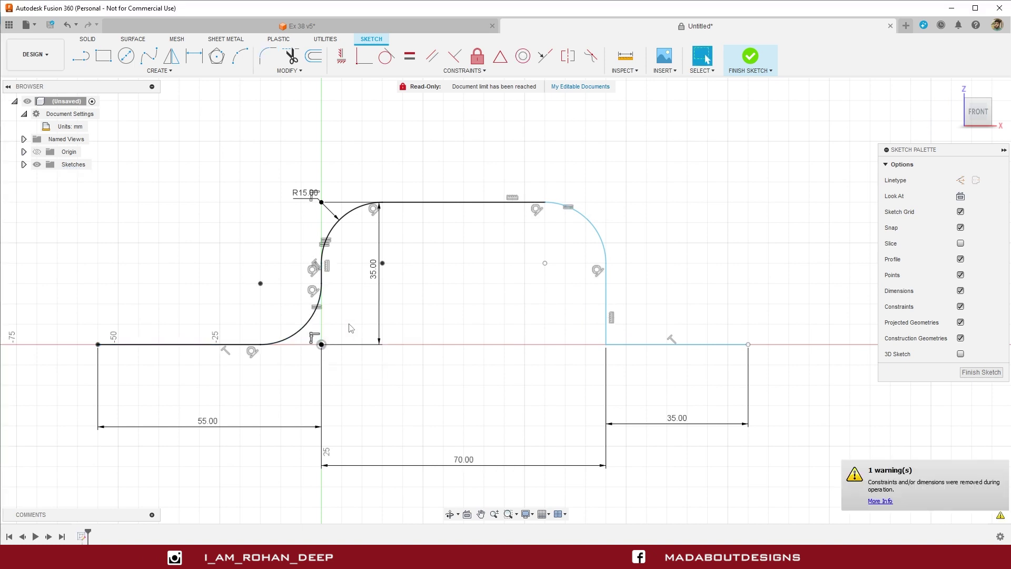
pyautogui.scroll(-2, 350, 328)
pyautogui.scroll(-2, 350, 328)
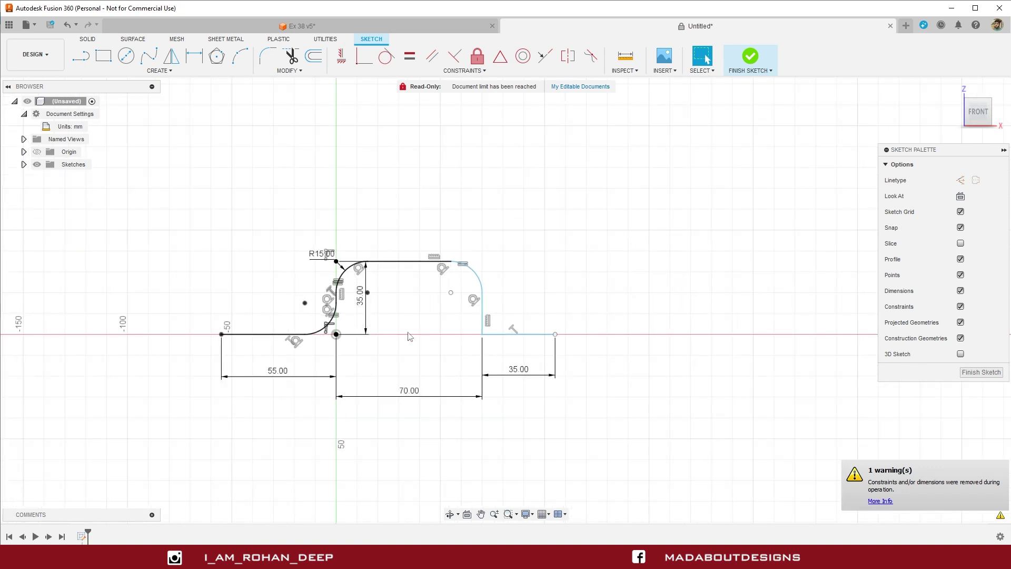
# Finish the filleted profile sketch and orbit to see it in 3D
pyautogui.click(754, 65)
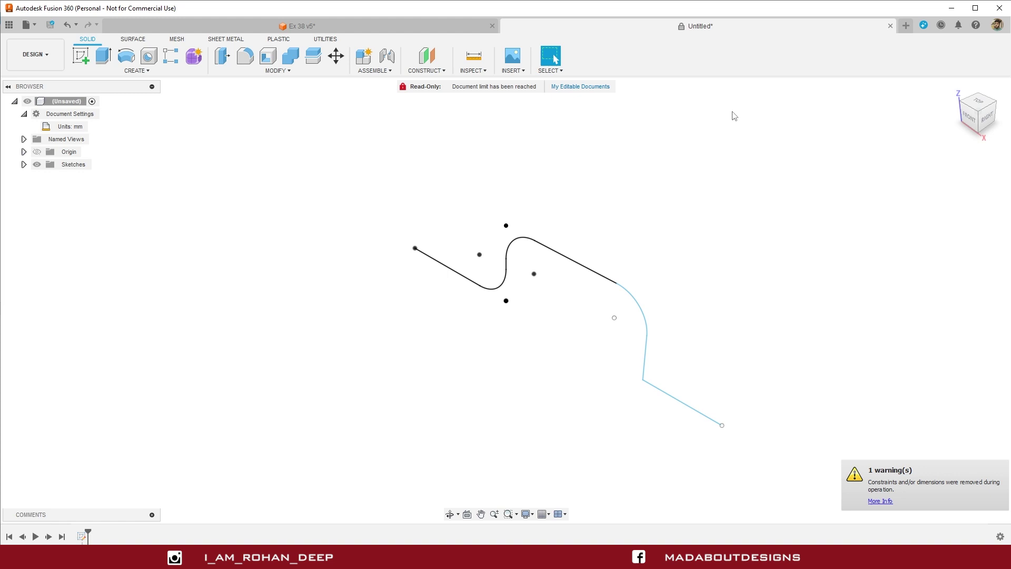
pyautogui.moveTo(684, 232)
pyautogui.keyDown('shift'); pyautogui.mouseDown(button='middle')
pyautogui.moveTo(702, 213)
pyautogui.moveTo(668, 208)
pyautogui.mouseUp(button='middle'); pyautogui.keyUp('shift')
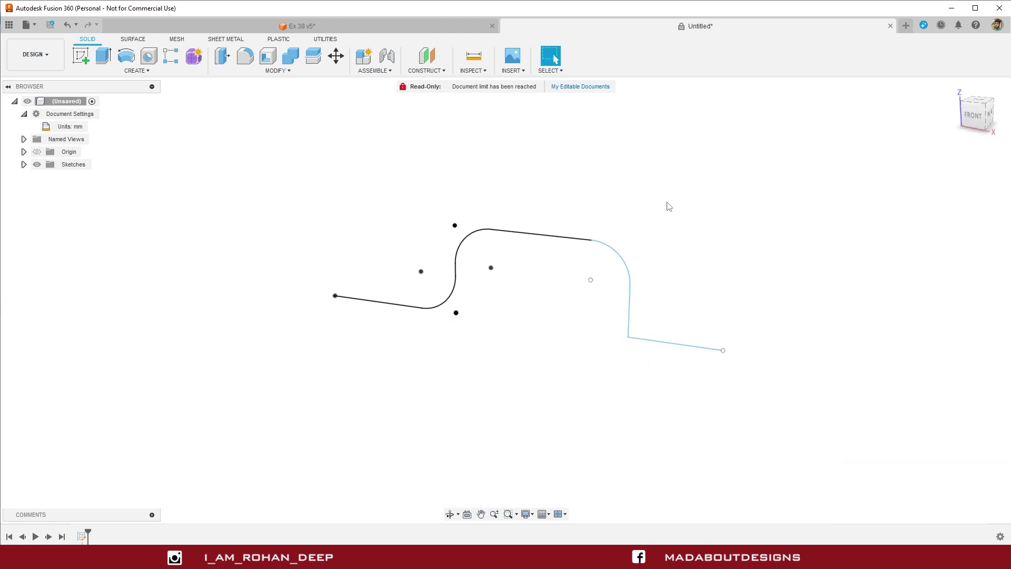
# Extrude the bracket profile as a surface, 15 mm in the Symmetric direction
pyautogui.click(132, 39)
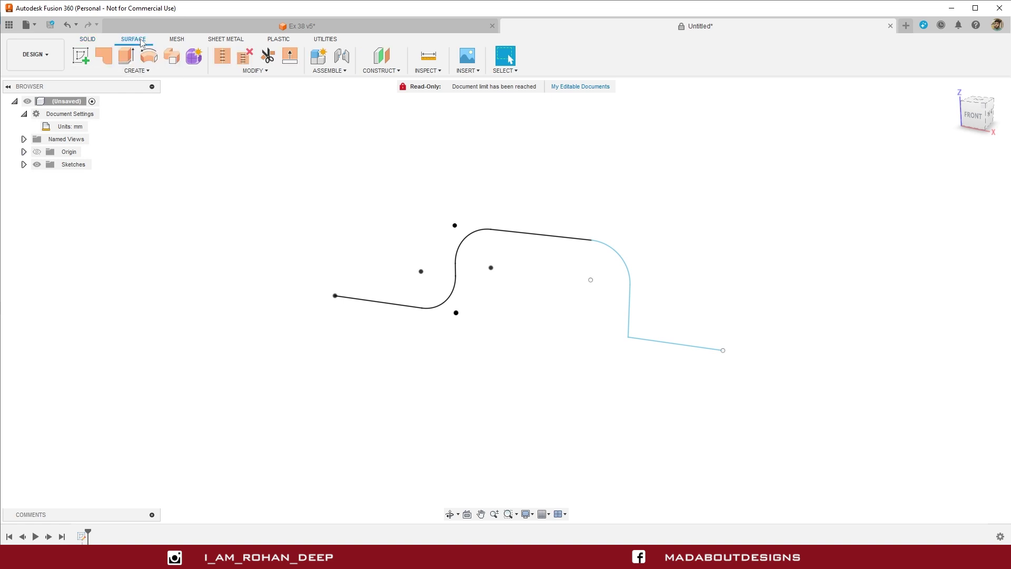
pyautogui.click(136, 71)
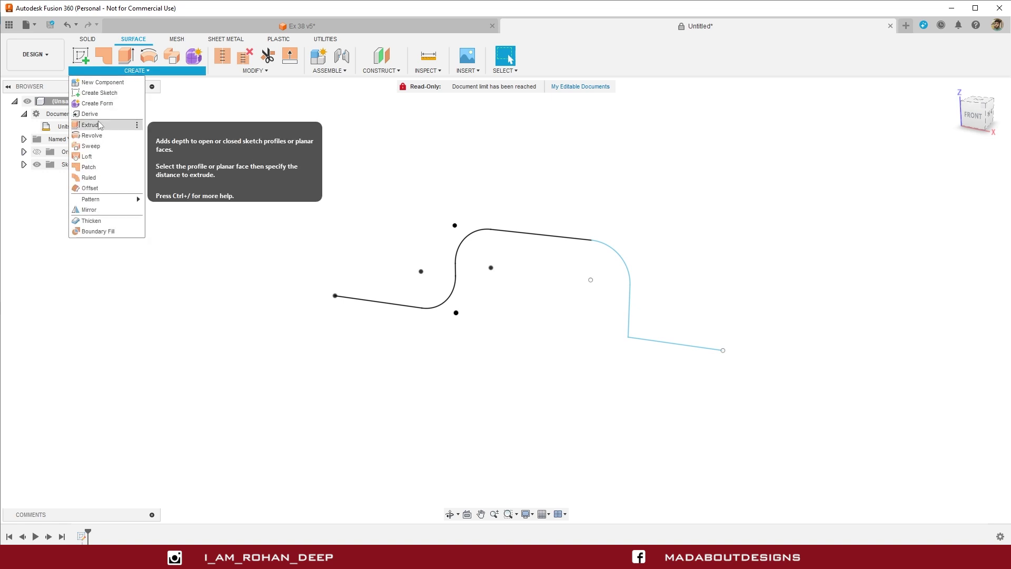
pyautogui.click(89, 125)
pyautogui.scroll(-2, 242, 142)
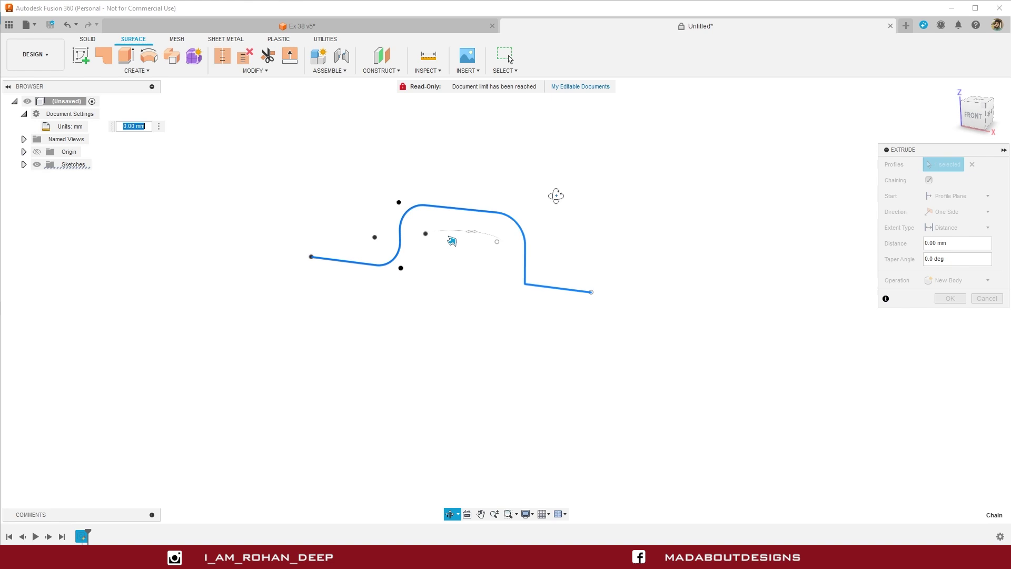
pyautogui.keyDown('shift'); pyautogui.moveTo(556, 196); pyautogui.dragTo(537, 213, button='middle'); pyautogui.keyUp('shift')
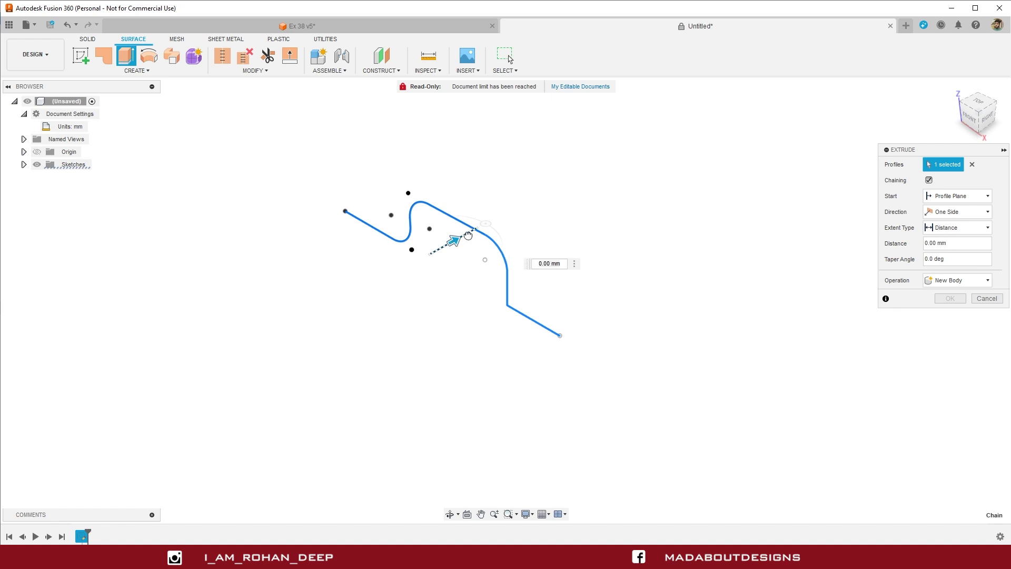
pyautogui.write('10')
pyautogui.press('Return')
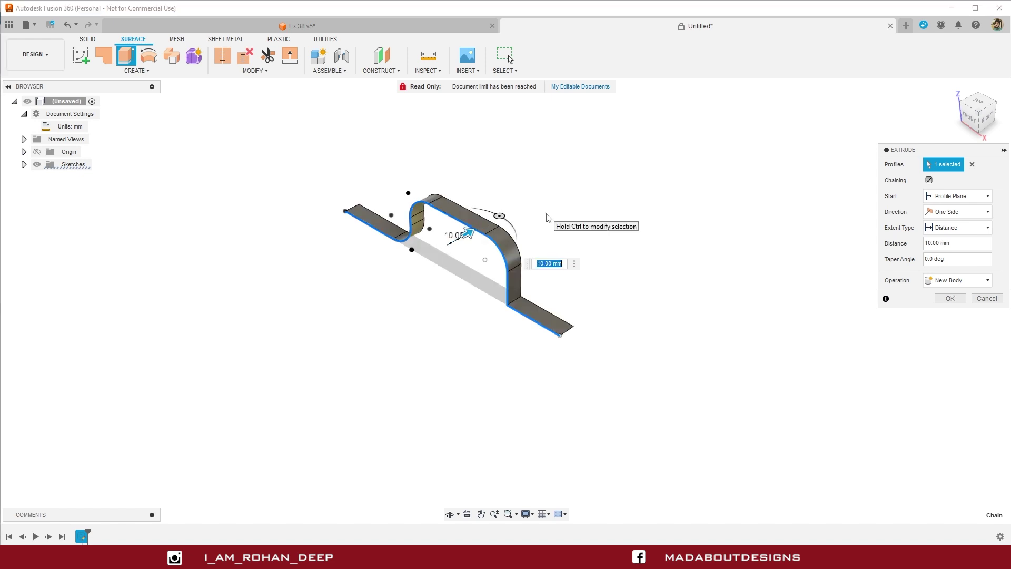
pyautogui.write('15')
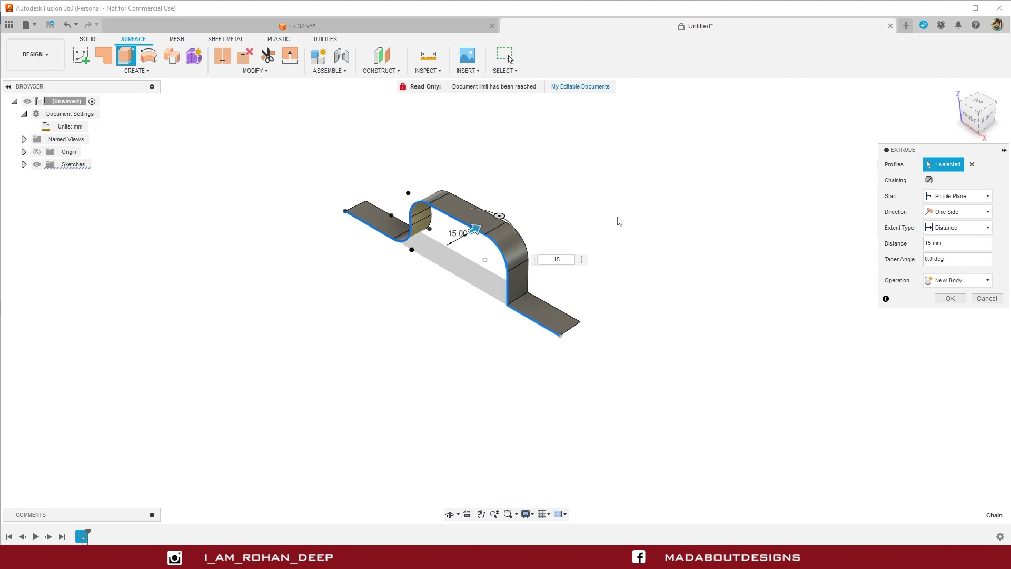
pyautogui.click(942, 213)
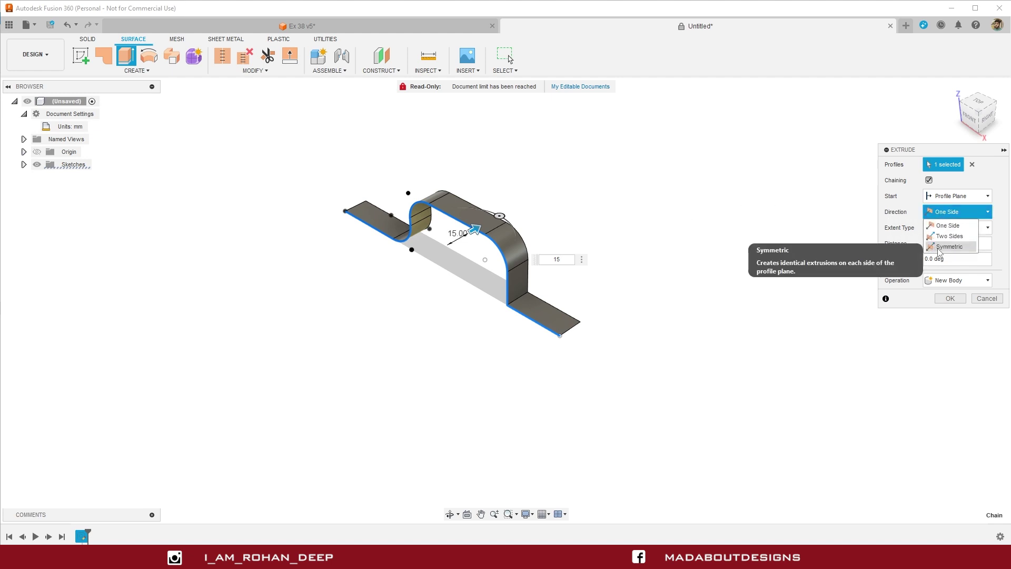
pyautogui.click(940, 246)
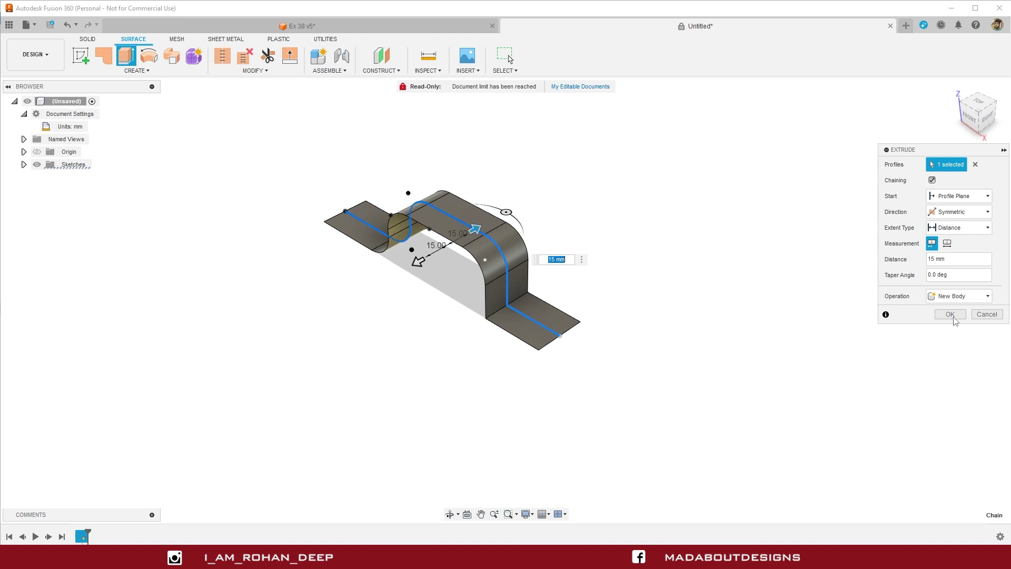
pyautogui.click(950, 314)
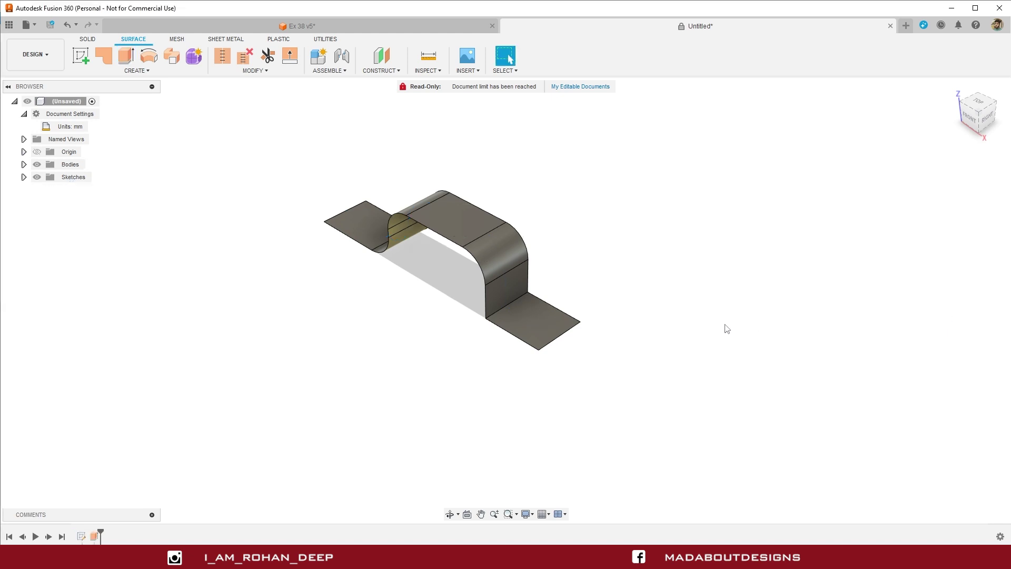
# Orbit around the extruded surface and bring up the Surface Create commands
pyautogui.keyDown('shift'); pyautogui.moveTo(724, 330); pyautogui.dragTo(717, 275, button='middle'); pyautogui.keyUp('shift')
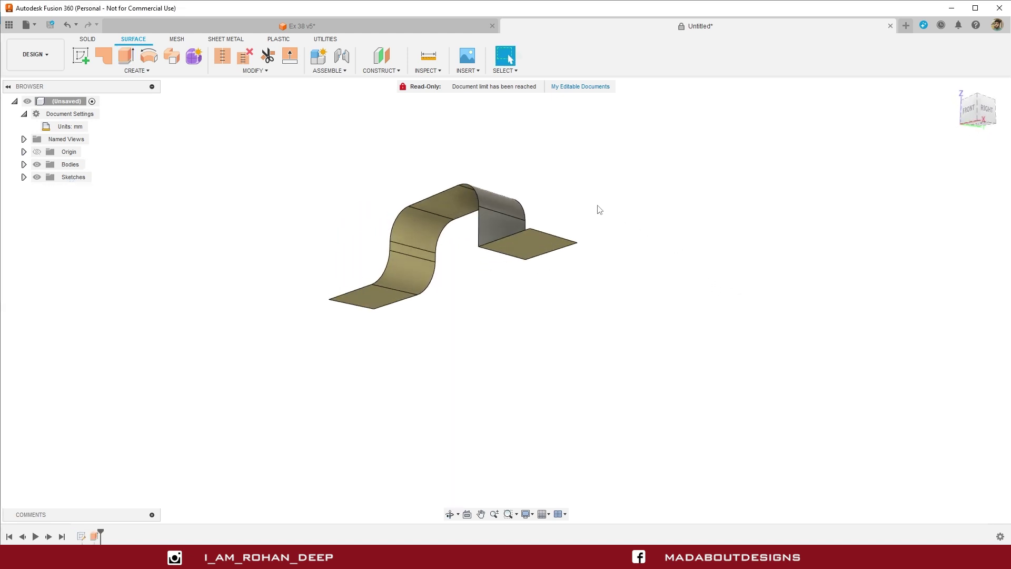
pyautogui.keyDown('shift'); pyautogui.moveTo(597, 208); pyautogui.dragTo(612, 278, button='middle'); pyautogui.keyUp('shift')
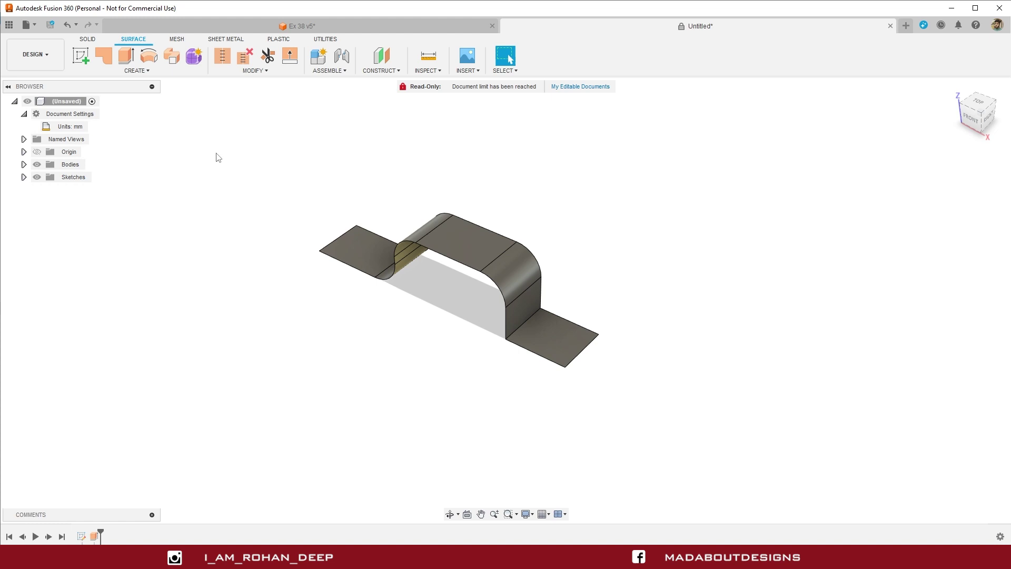
pyautogui.click(114, 71)
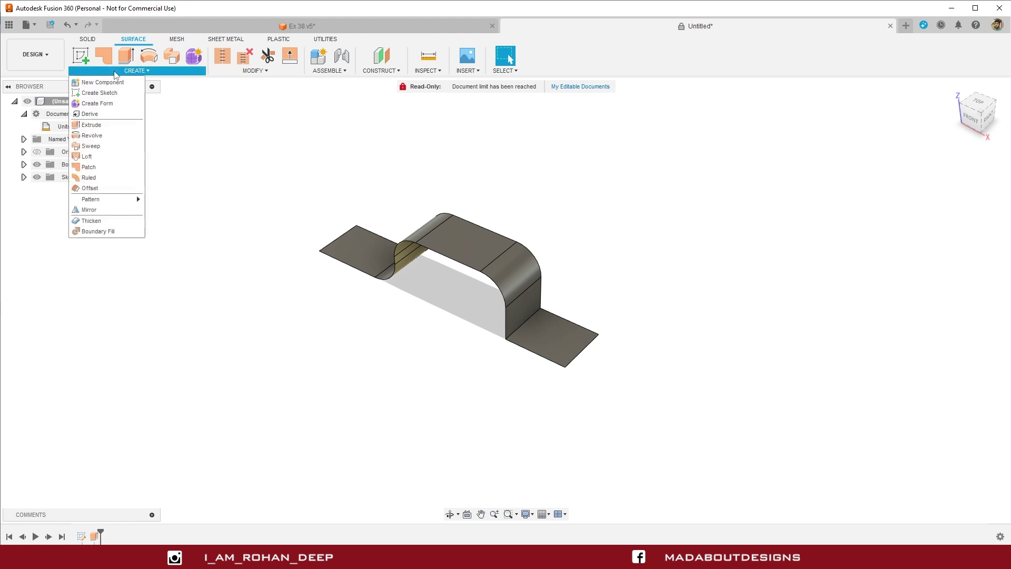
# Thicken the extruded surface by 5 mm in the Symmetric direction
pyautogui.click(88, 225)
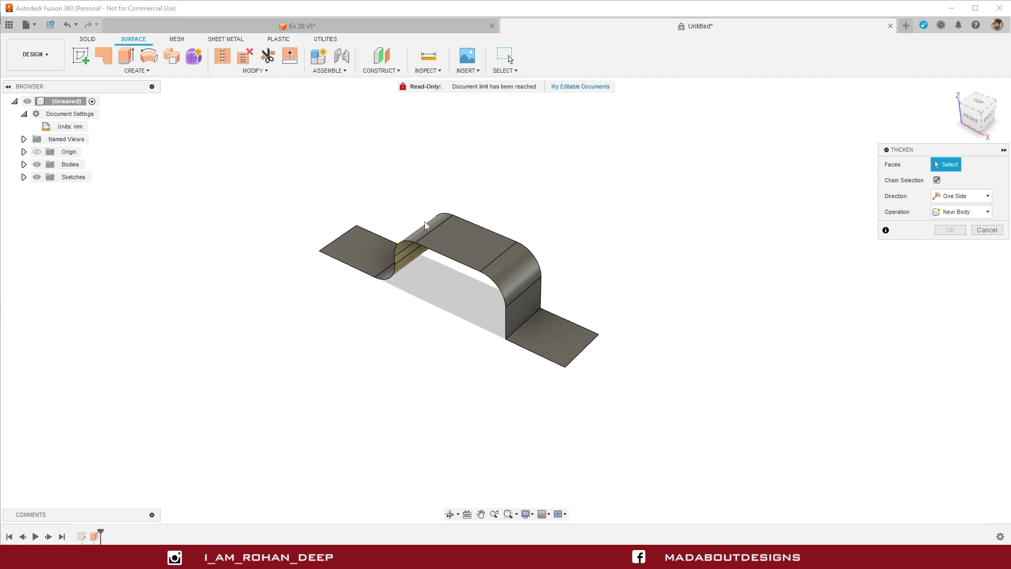
pyautogui.click(506, 300)
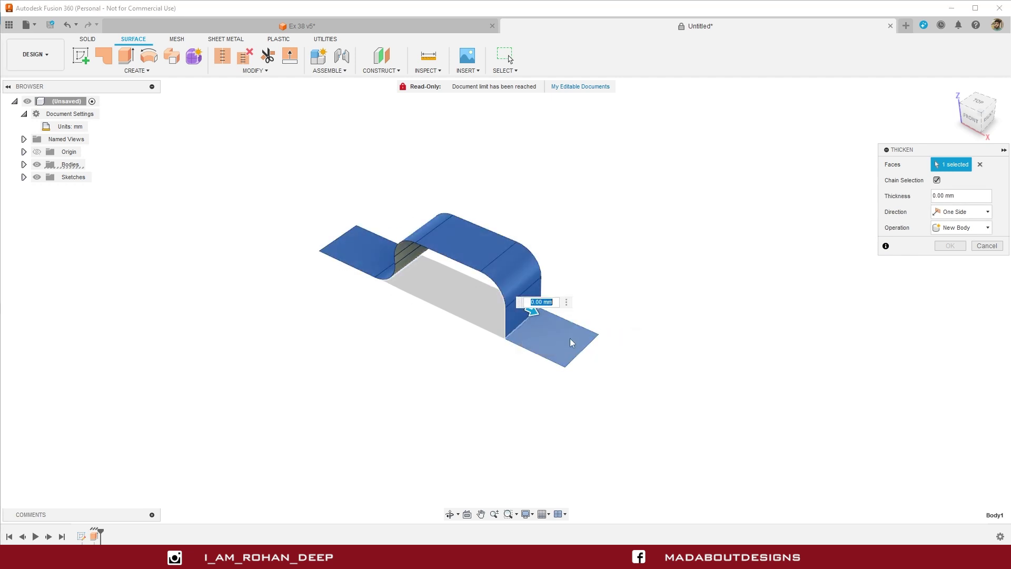
pyautogui.moveTo(685, 322); pyautogui.dragTo(647, 321, button='middle')
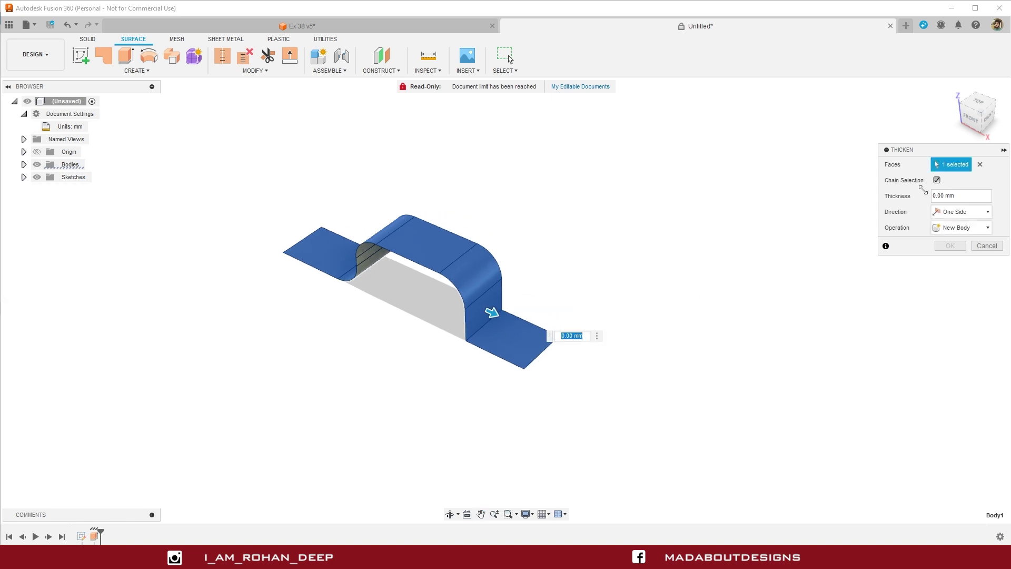
pyautogui.click(947, 195)
pyautogui.write('5')
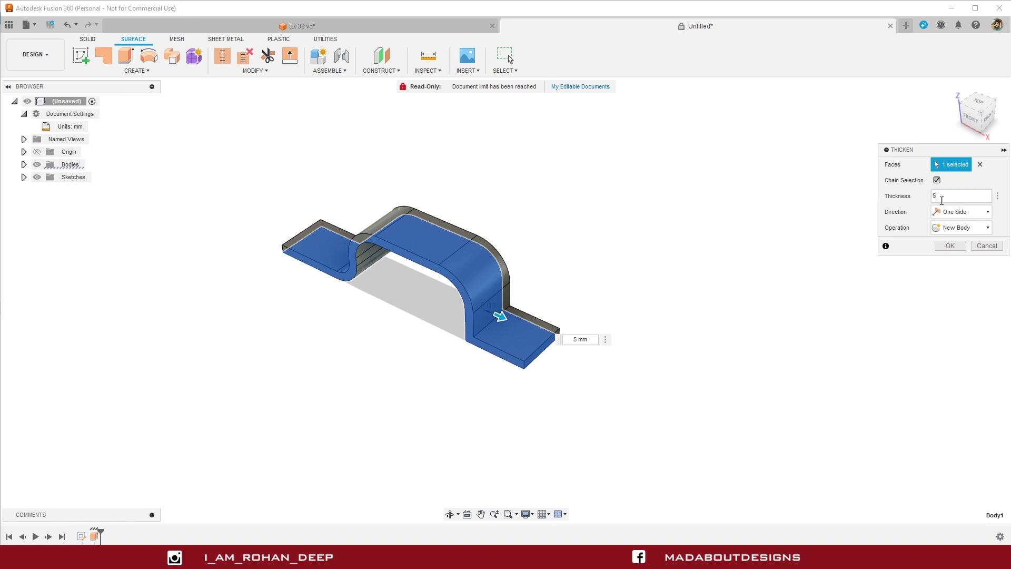
pyautogui.click(964, 214)
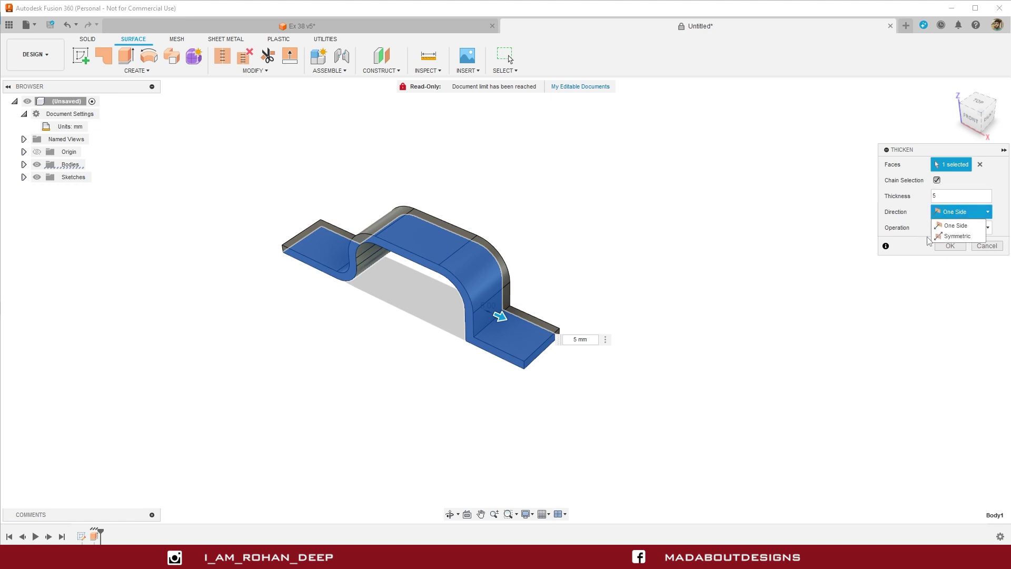
pyautogui.click(958, 237)
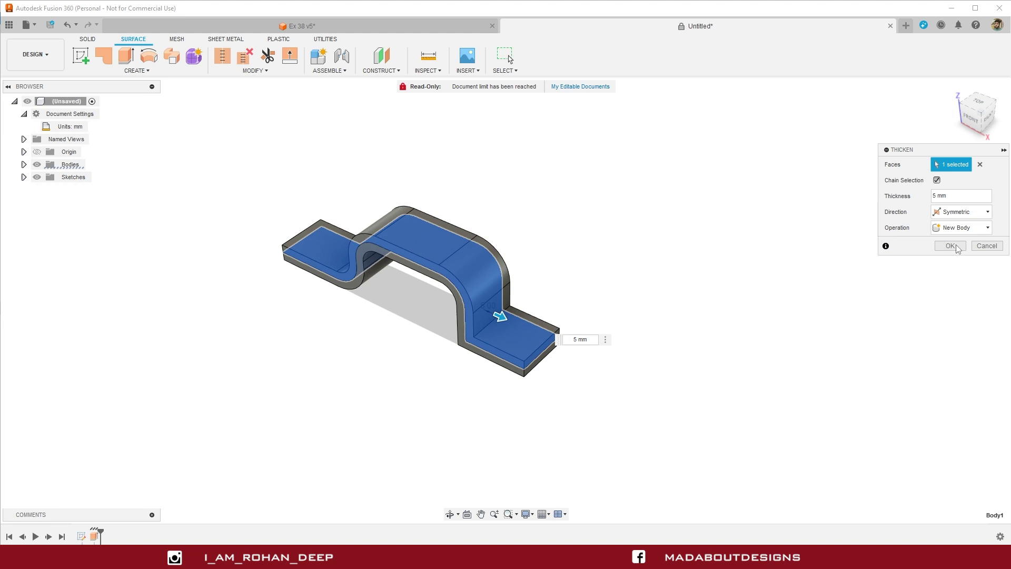
pyautogui.click(949, 246)
# Orbit to a higher view of the solid bracket and switch to the Solid tools
pyautogui.keyDown('shift'); pyautogui.moveTo(742, 311); pyautogui.dragTo(741, 292, button='middle'); pyautogui.keyUp('shift')
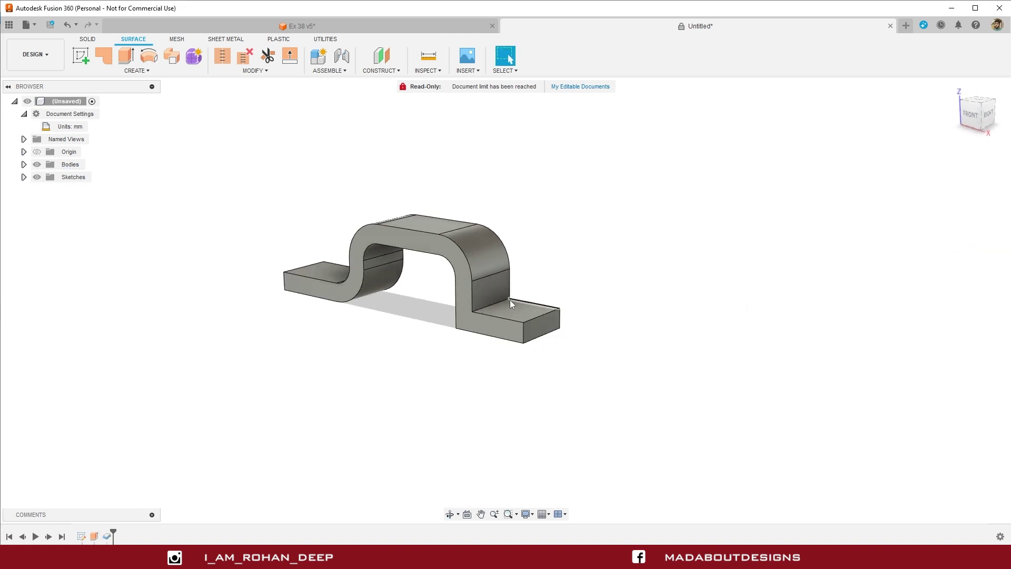
pyautogui.keyDown('shift'); pyautogui.moveTo(605, 260); pyautogui.dragTo(608, 288, button='middle'); pyautogui.keyUp('shift')
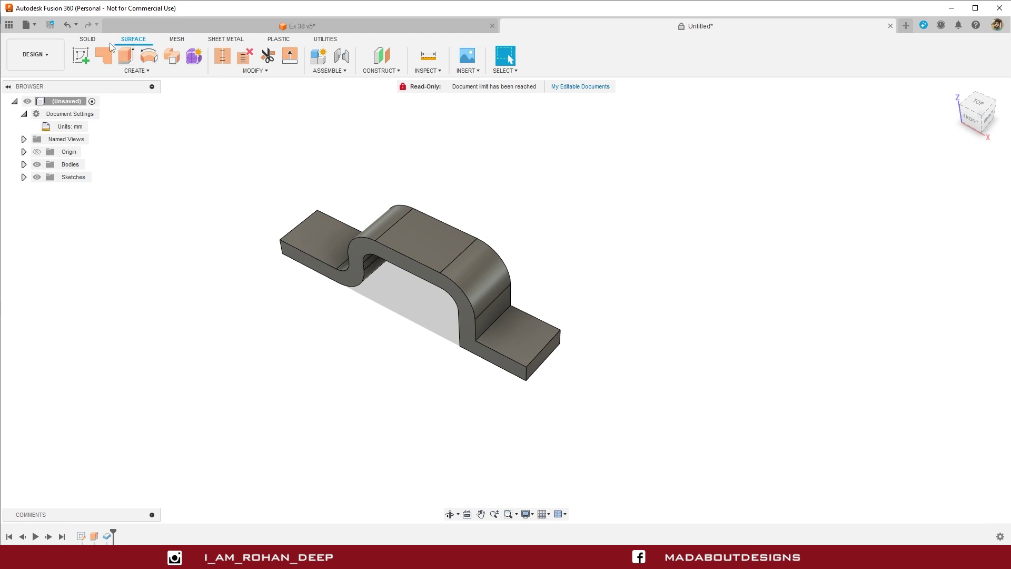
pyautogui.click(94, 39)
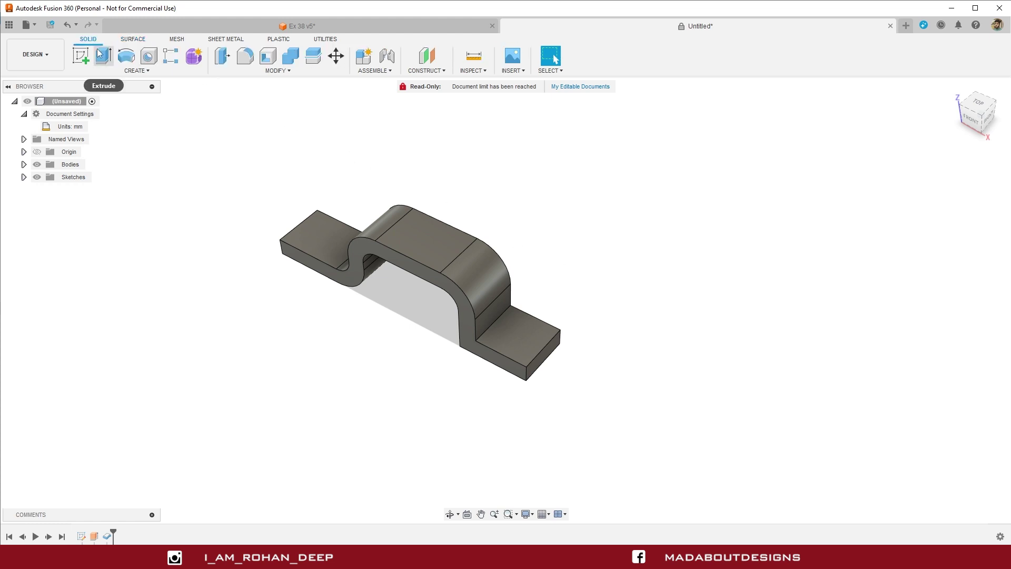
# Start a new sketch on the bracket's flat top face
pyautogui.click(84, 52)
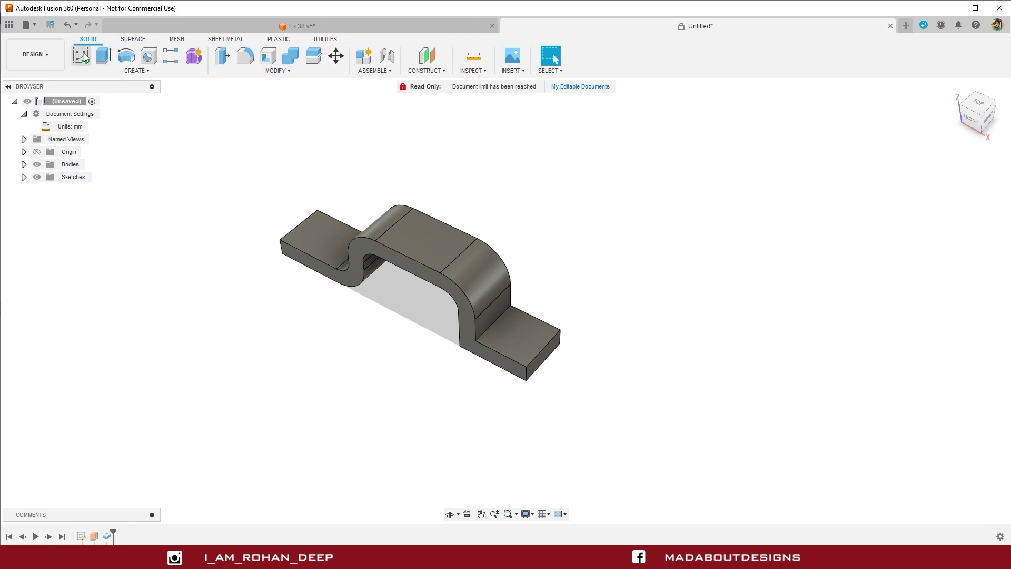
pyautogui.click(433, 237)
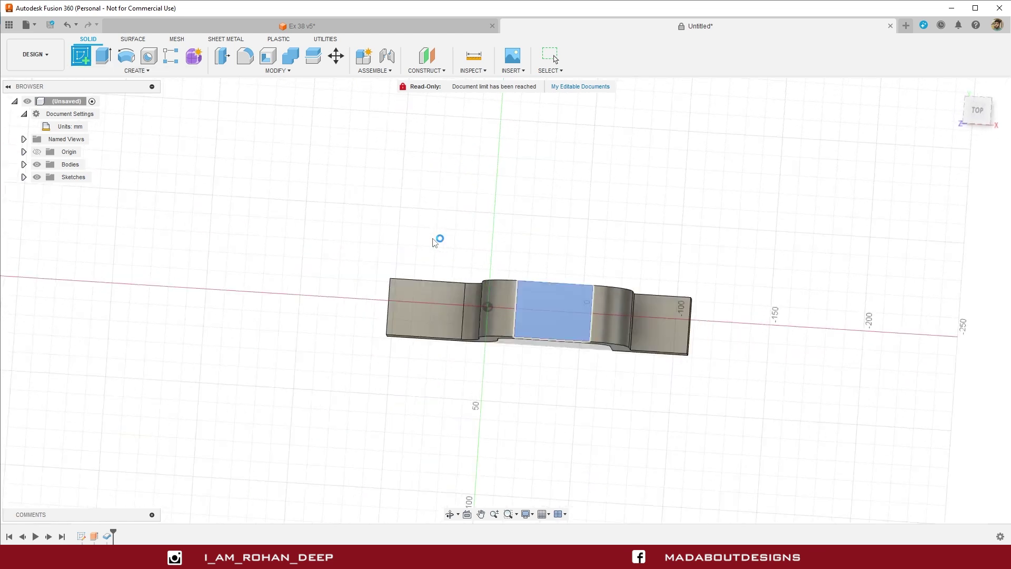
pyautogui.moveTo(571, 196); pyautogui.dragTo(431, 249, button='middle')
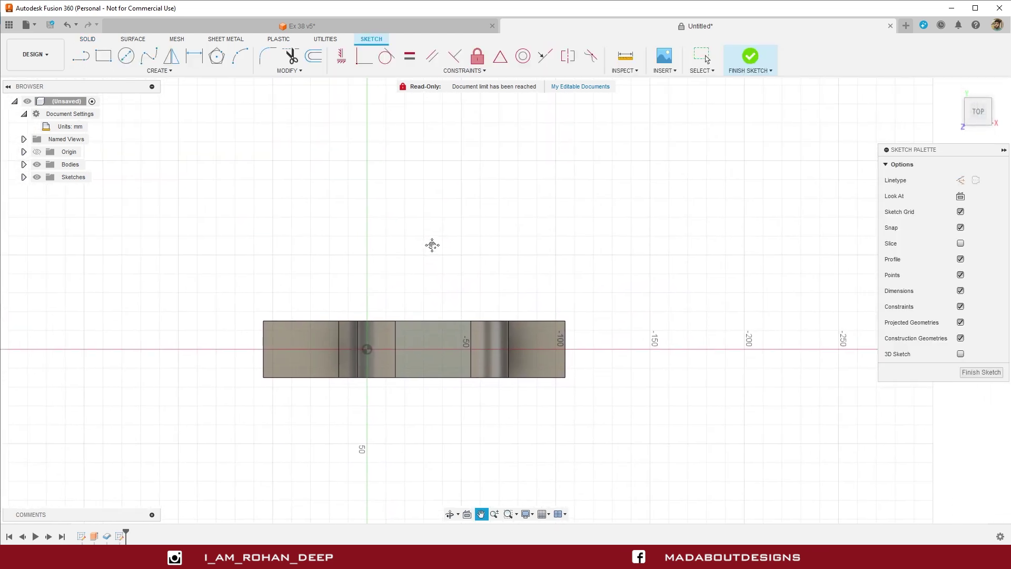
# Draw a 40 × 40 mm square with its first corner on the body's edge
pyautogui.click(109, 58)
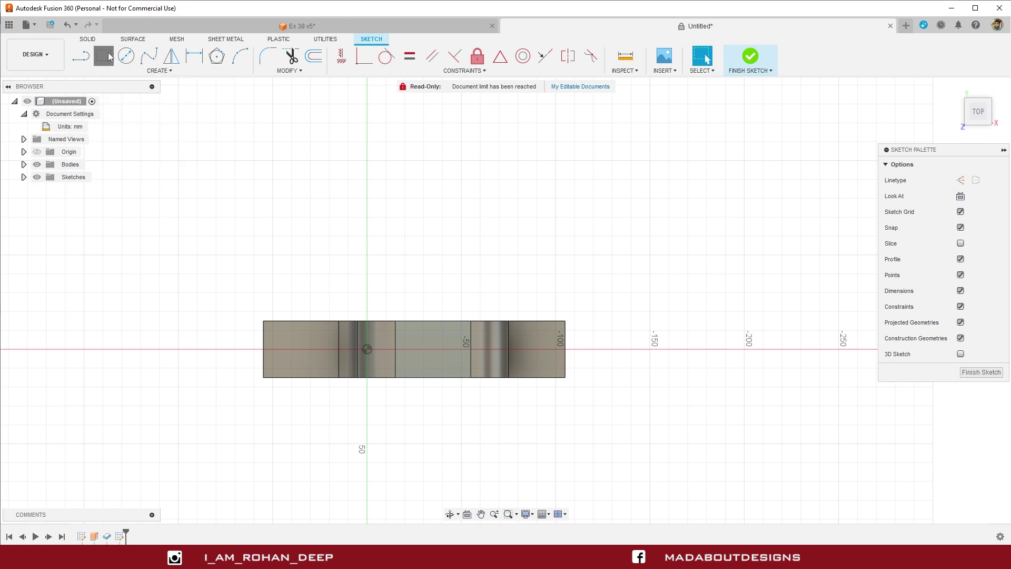
pyautogui.click(397, 323)
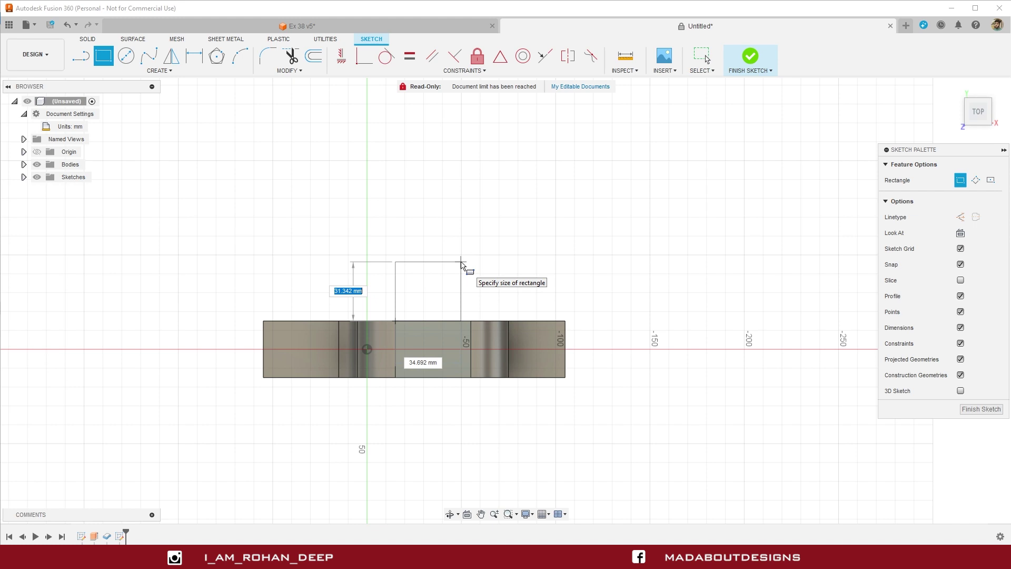
pyautogui.write('40')
pyautogui.press('Tab')
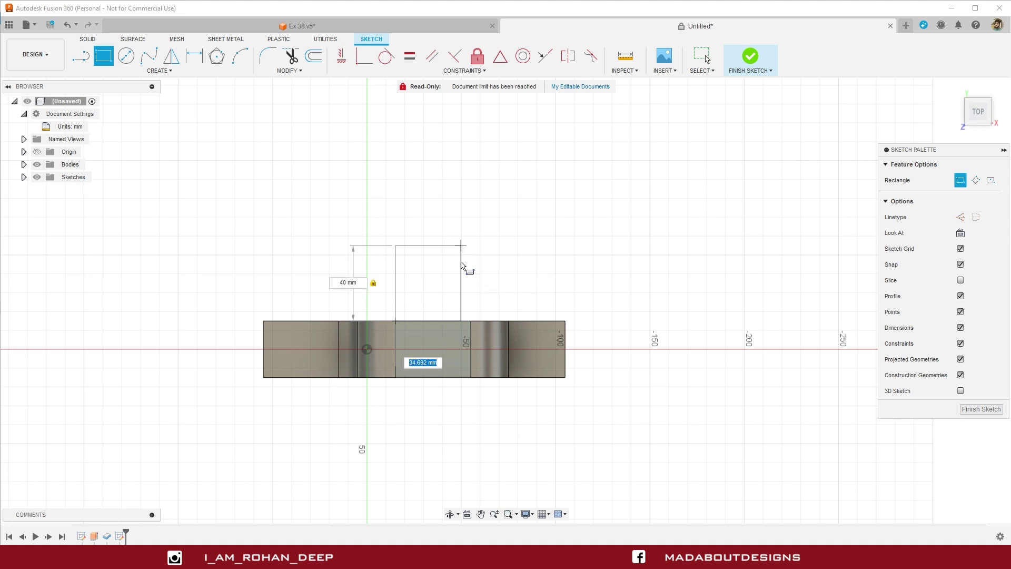
pyautogui.write('40')
pyautogui.press('Tab')
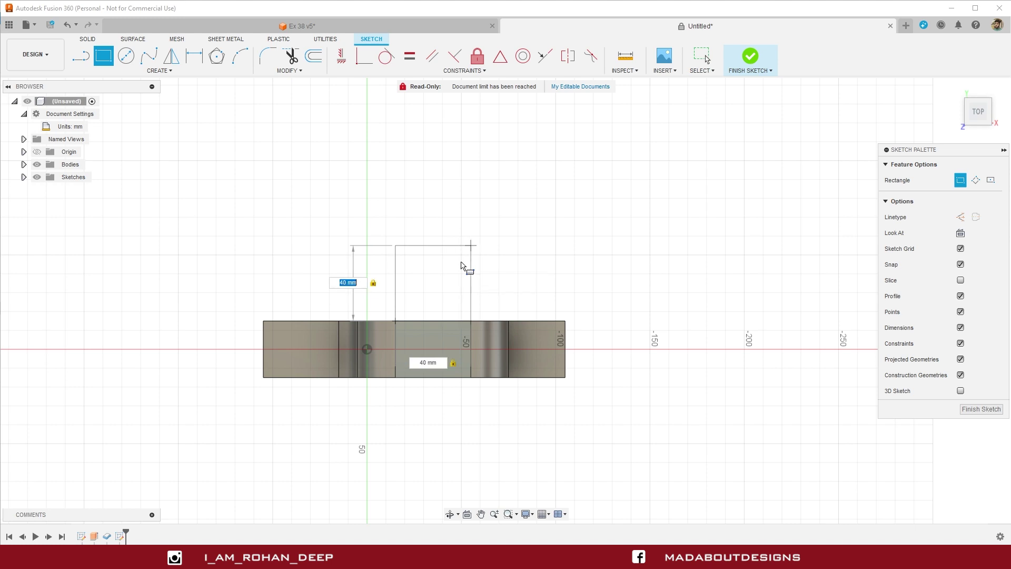
pyautogui.press('Return')
pyautogui.press('Escape')
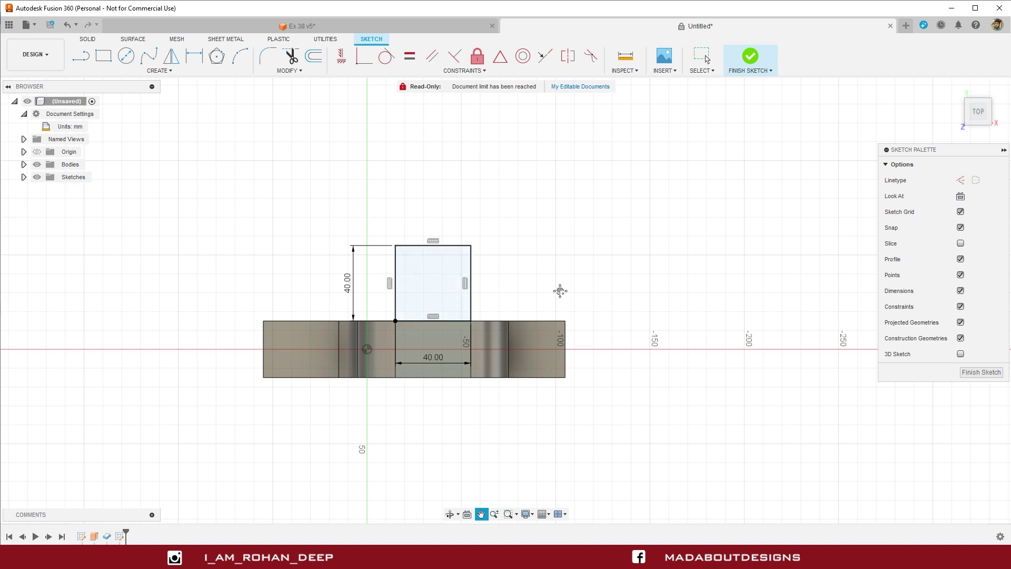
# Draw three circles at the square's centre: one inscribed in the square, one Ø30 mm, one Ø20 mm
pyautogui.moveTo(560, 289); pyautogui.dragTo(526, 305, button='middle')
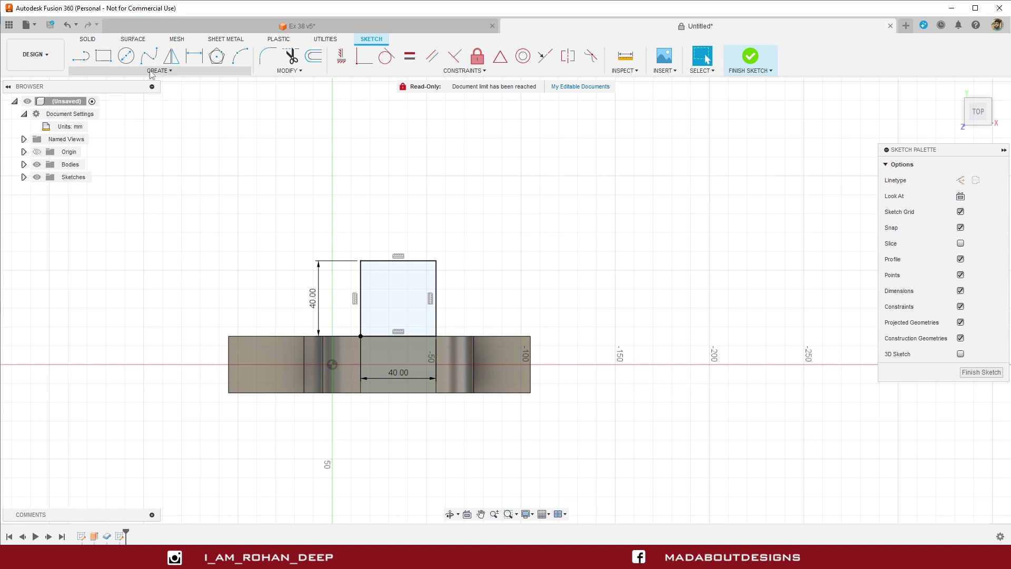
pyautogui.click(126, 56)
pyautogui.scroll(2, 352, 271)
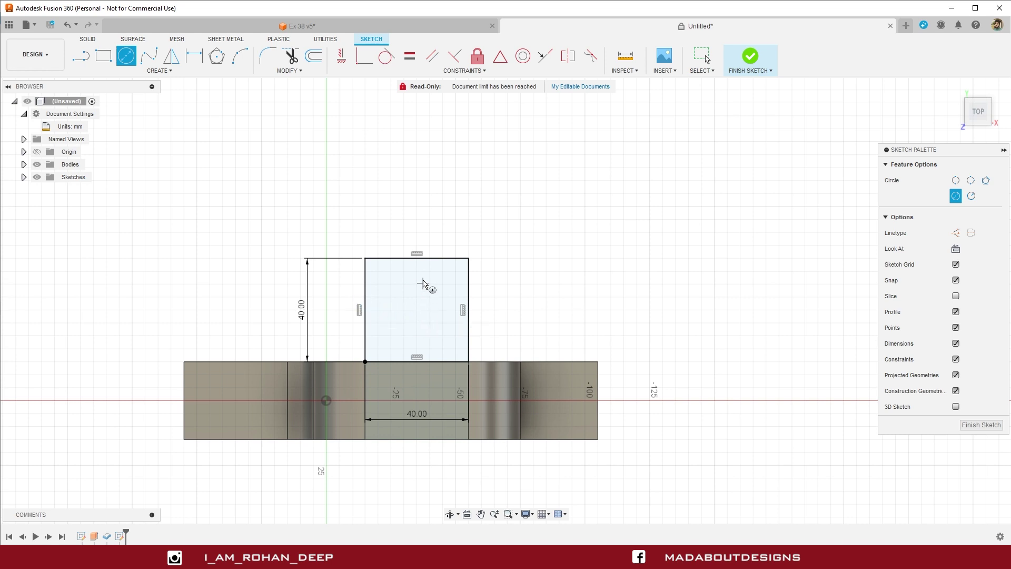
pyautogui.click(417, 311)
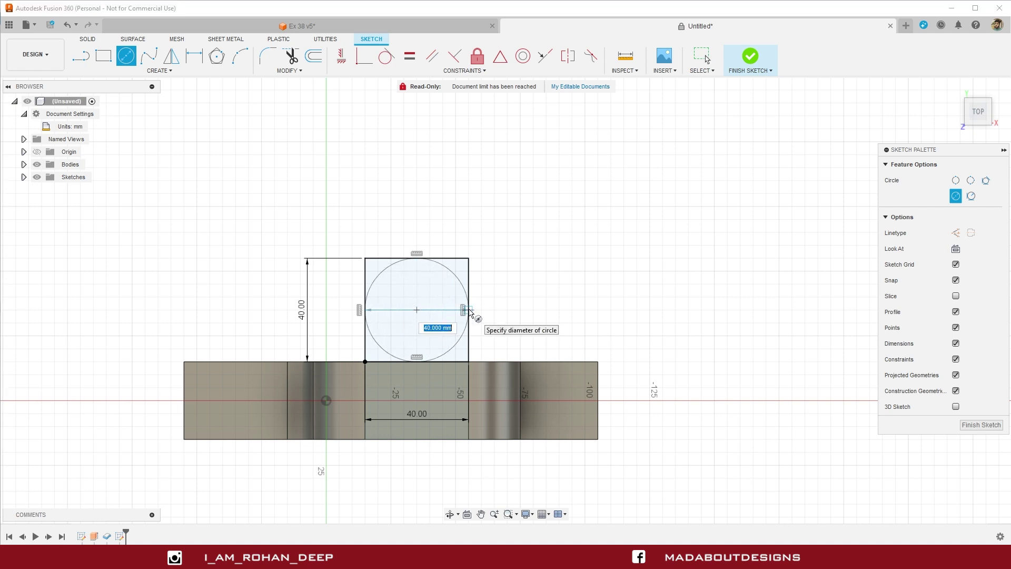
pyautogui.click(470, 310)
pyautogui.scroll(1, 469, 310)
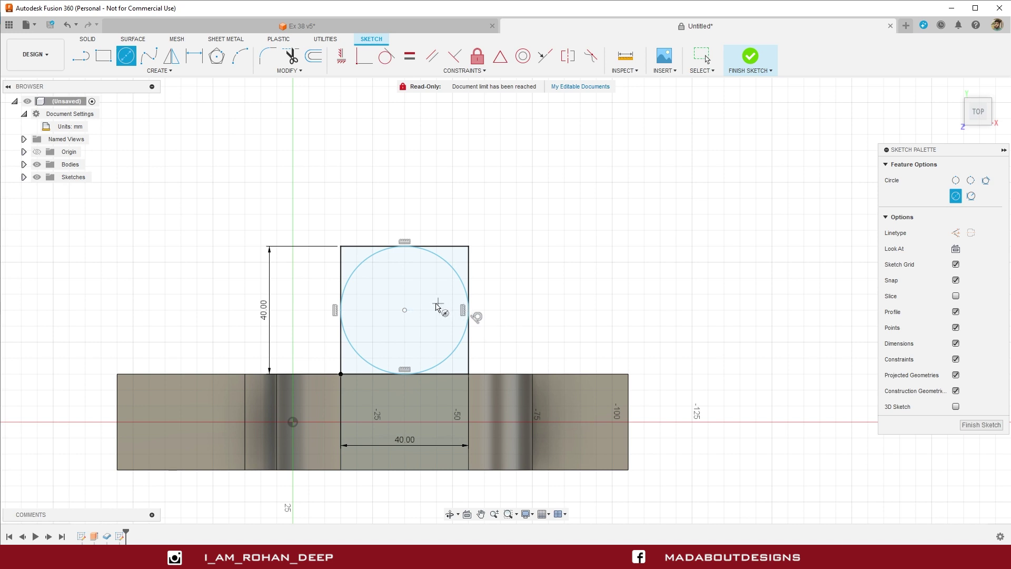
pyautogui.click(406, 310)
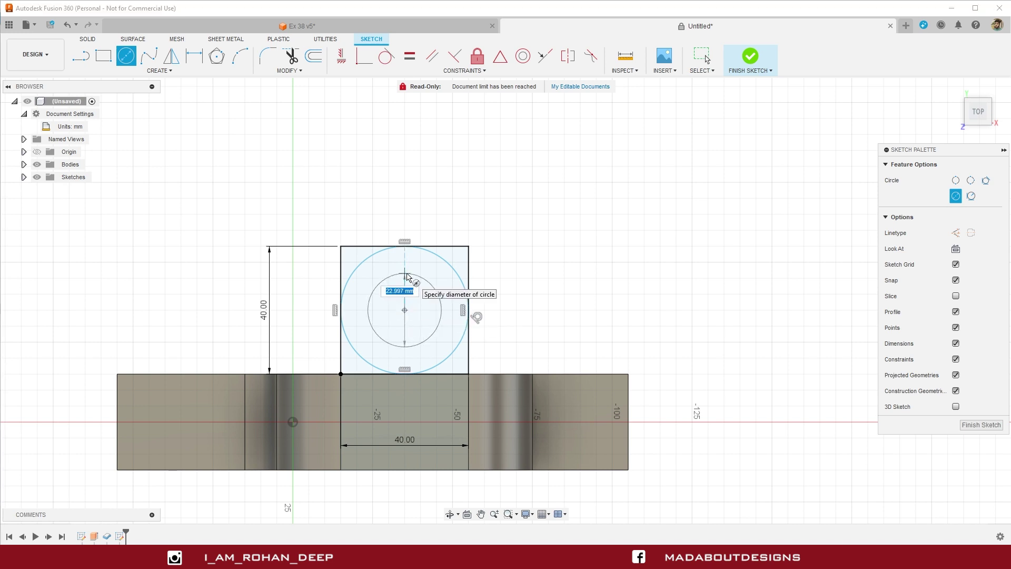
pyautogui.write('30')
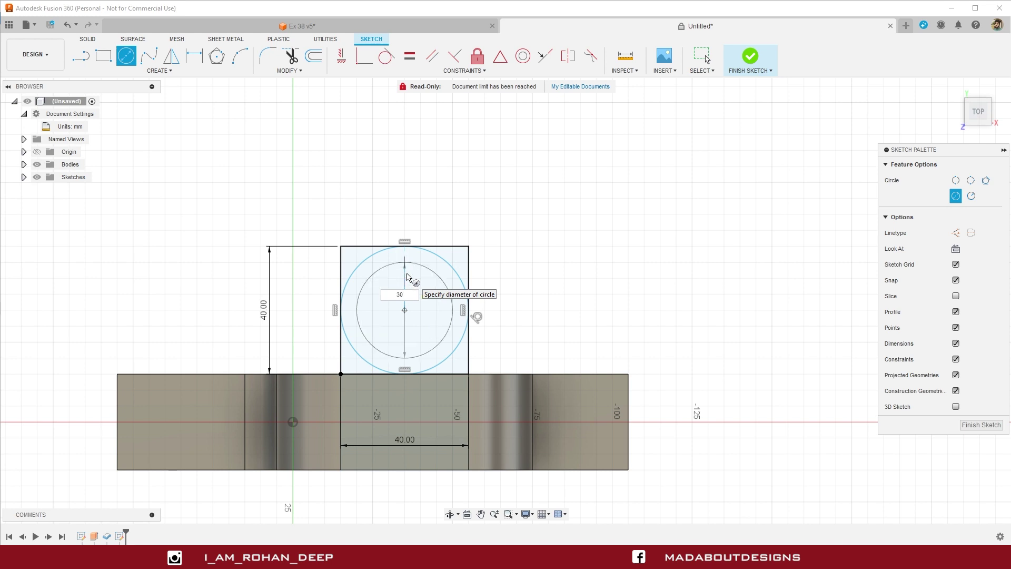
pyautogui.press('Return')
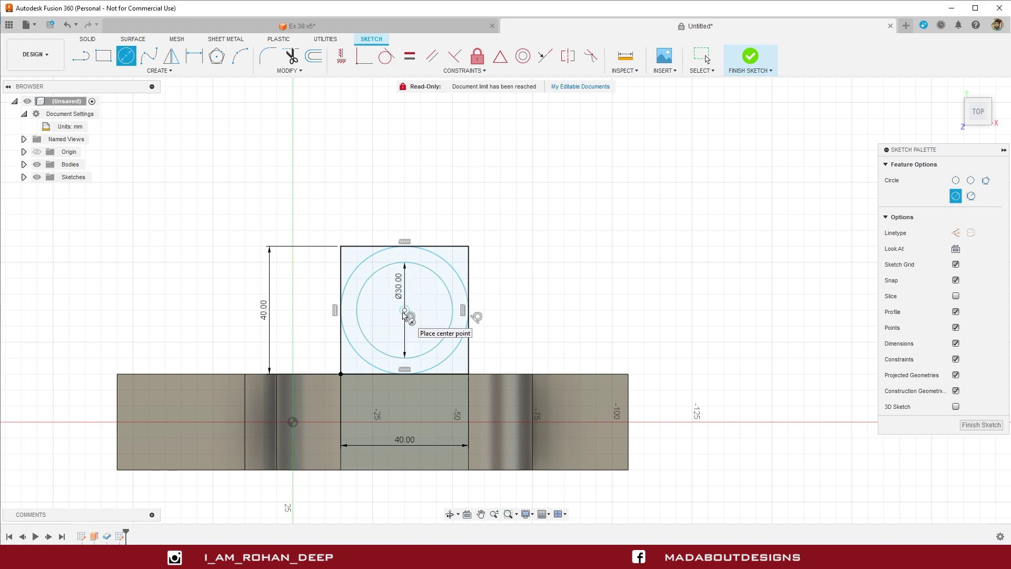
pyautogui.click(405, 313)
pyautogui.write('20')
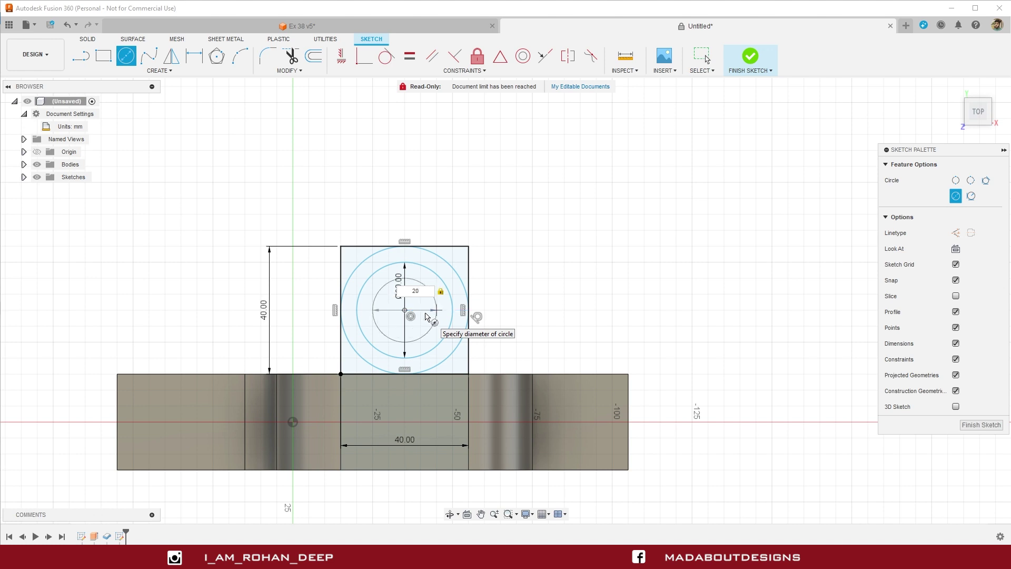
pyautogui.press('Return')
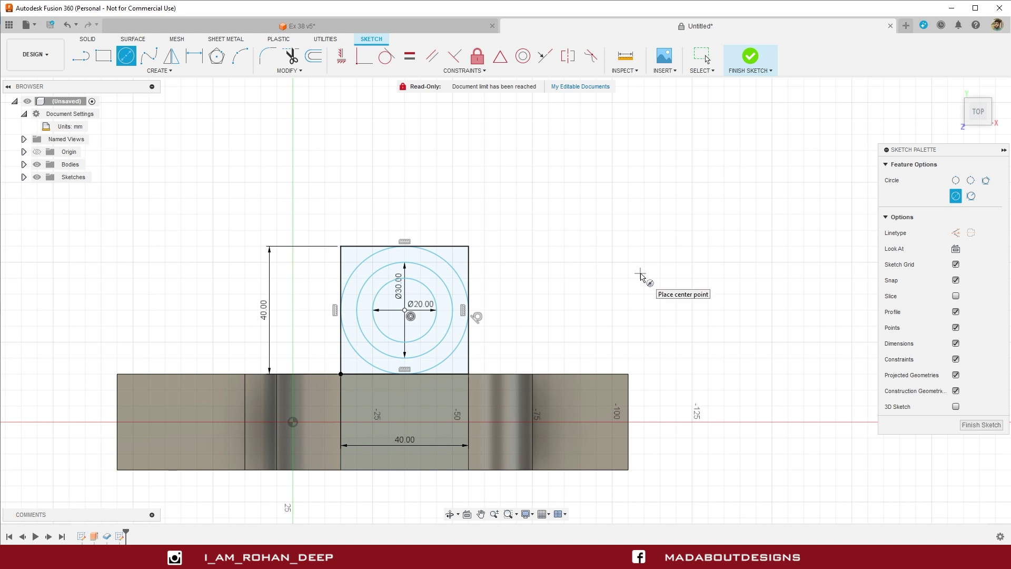
# Delete the square's top edge
pyautogui.press('Escape')
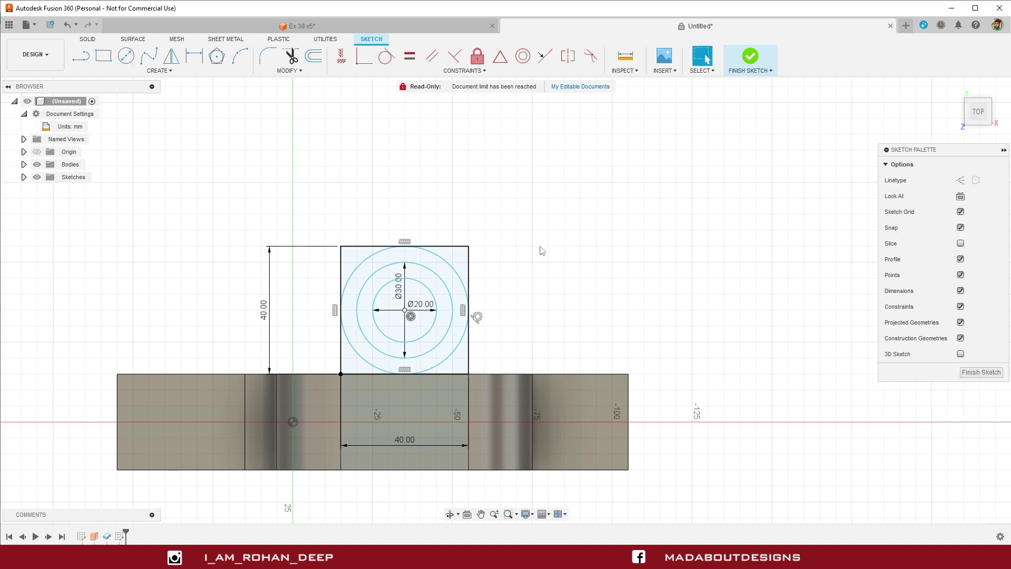
pyautogui.click(448, 248)
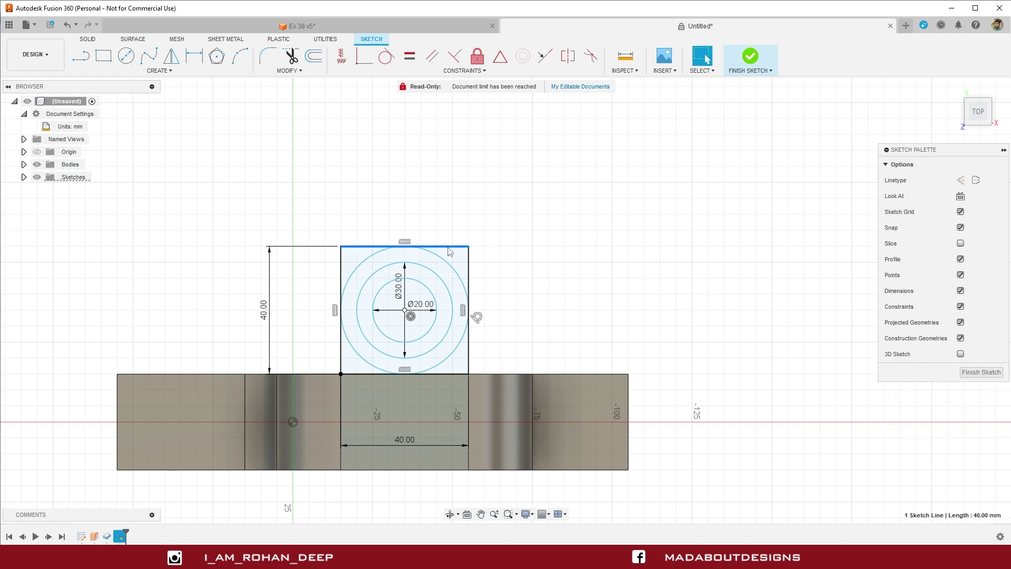
pyautogui.press('Delete')
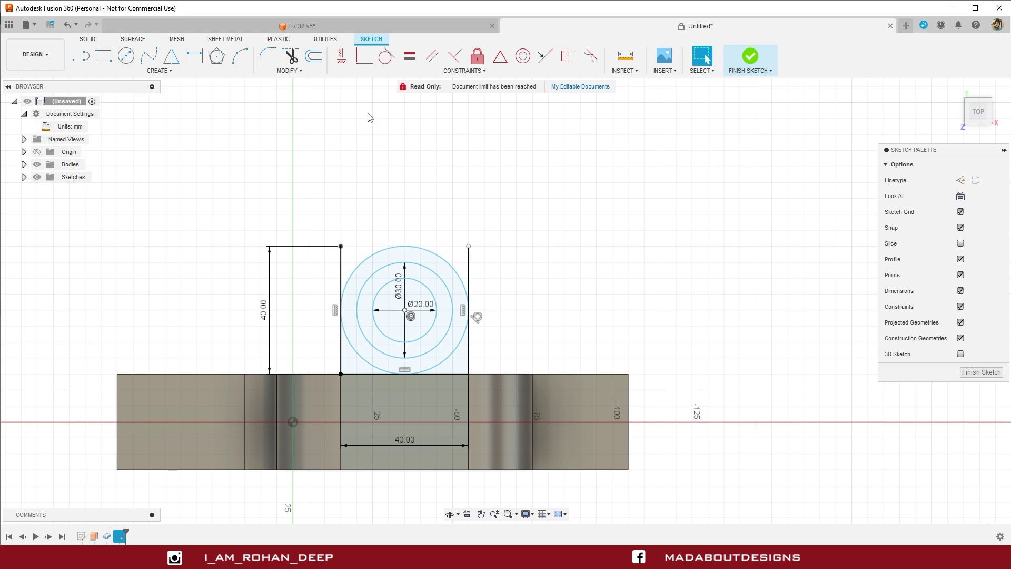
# Trim away the upper parts of the left and right vertical lines
pyautogui.click(290, 56)
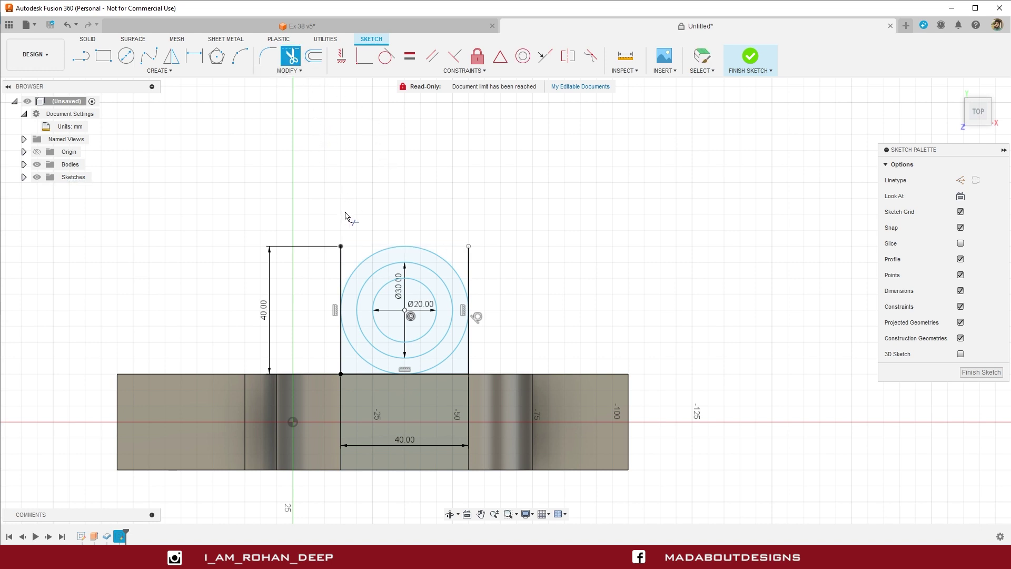
pyautogui.click(342, 268)
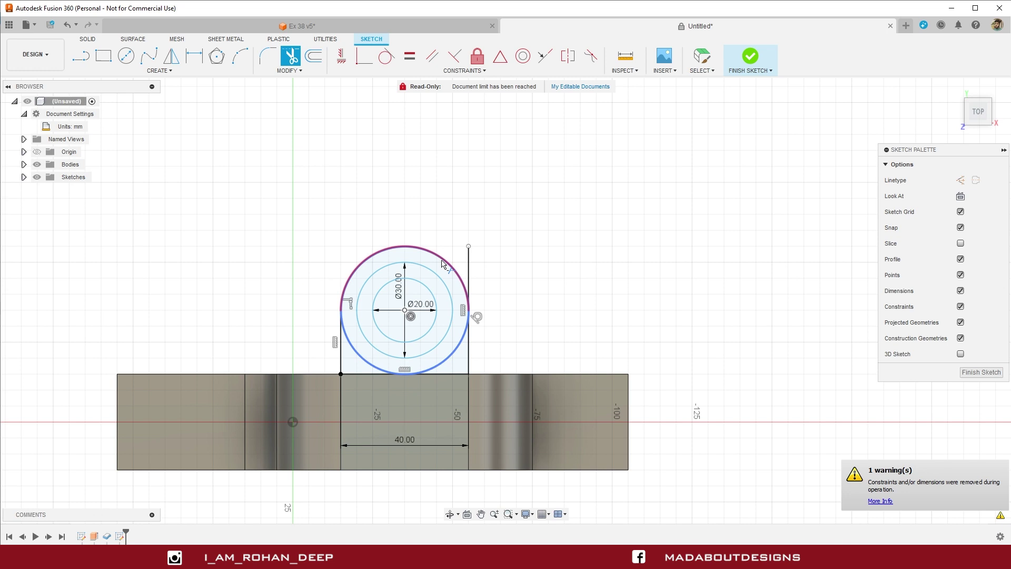
pyautogui.click(469, 273)
pyautogui.scroll(-3, 564, 246)
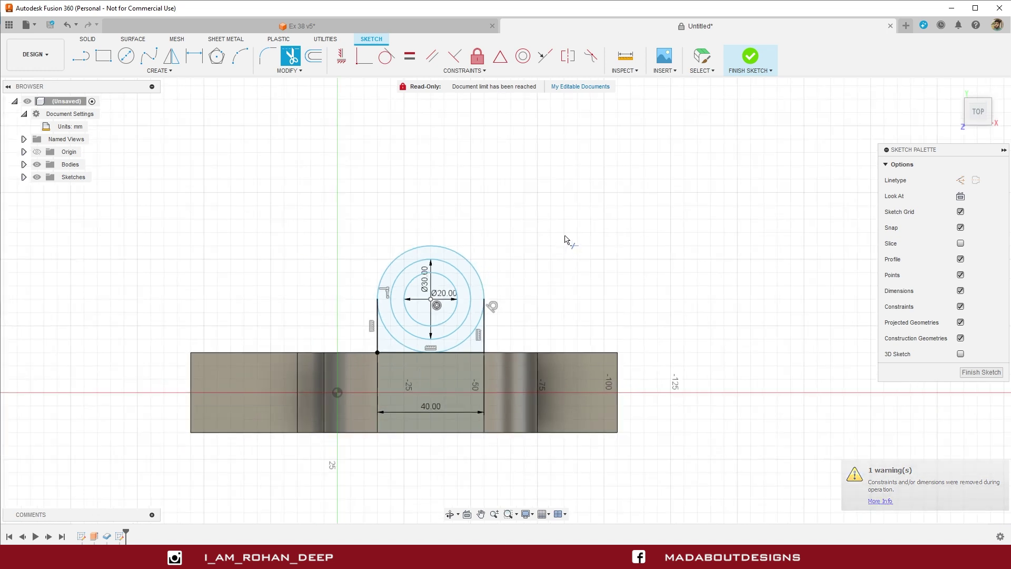
# Finish the sketch and select the four tab profiles for extrusion
pyautogui.click(751, 63)
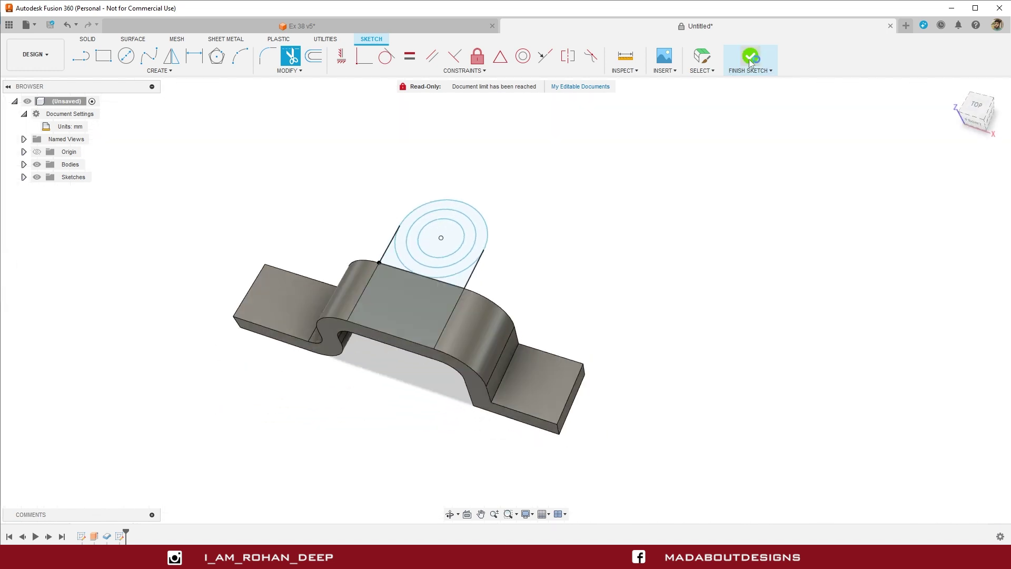
pyautogui.moveTo(611, 199); pyautogui.dragTo(564, 222, button='middle')
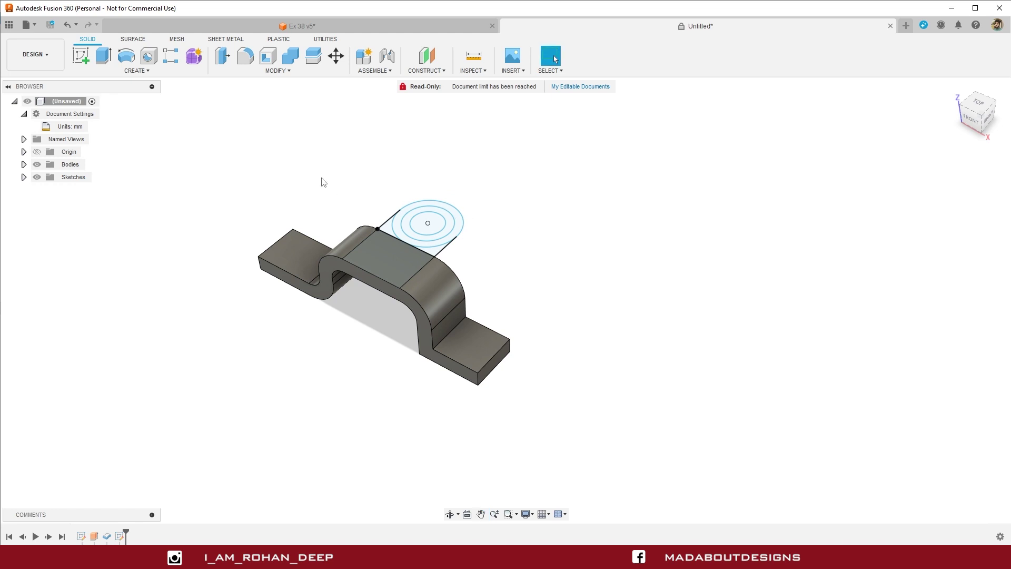
pyautogui.click(105, 60)
pyautogui.scroll(5, 367, 198)
pyautogui.moveTo(367, 197); pyautogui.dragTo(278, 192, button='middle')
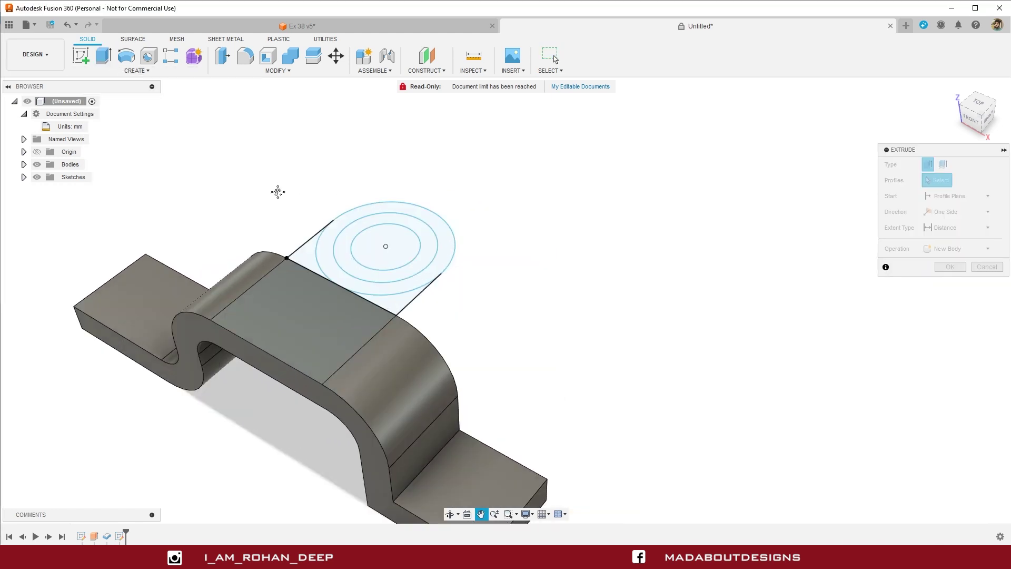
pyautogui.click(310, 240)
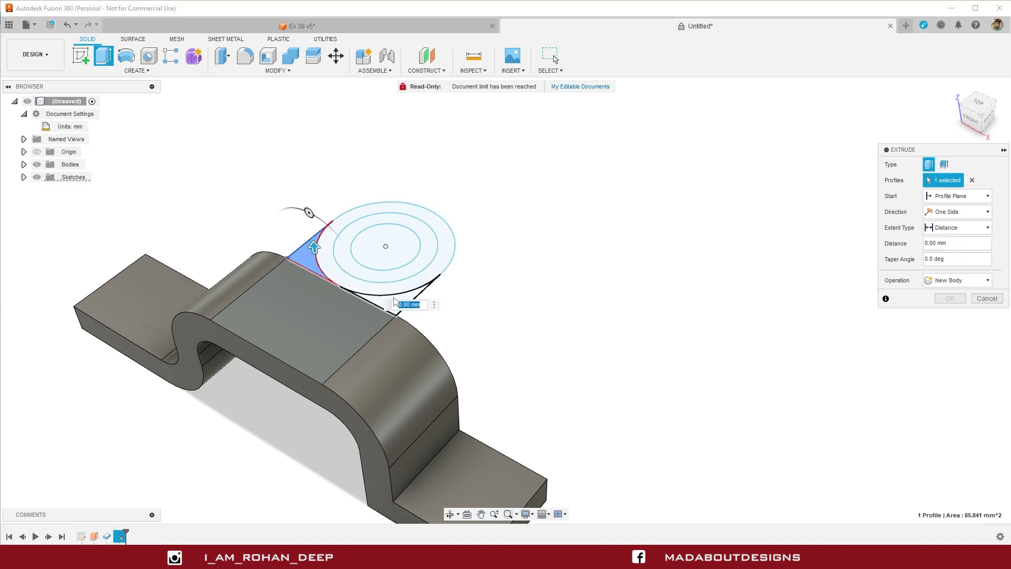
pyautogui.click(379, 294)
pyautogui.moveTo(512, 231); pyautogui.dragTo(477, 269, button='middle')
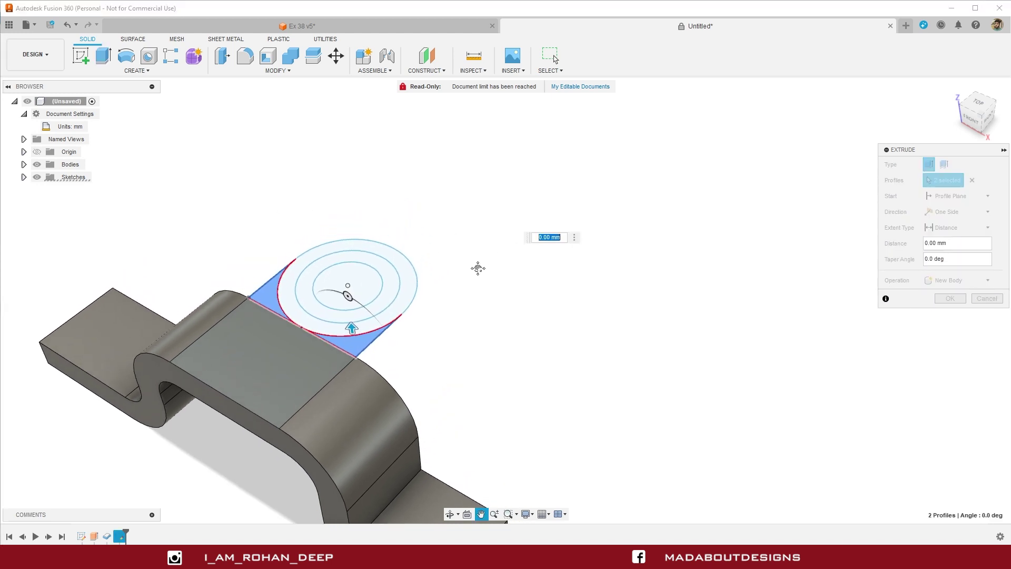
pyautogui.click(397, 298)
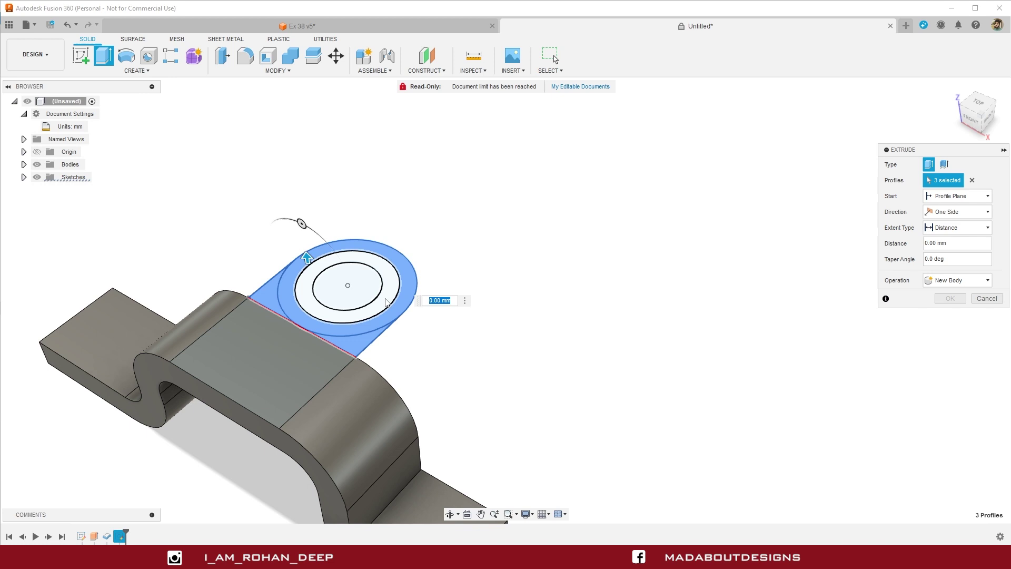
pyautogui.click(388, 302)
# Extrude the selected profiles 10 mm to form the rounded tab with its hole
pyautogui.keyDown('shift'); pyautogui.moveTo(406, 343); pyautogui.dragTo(394, 336, button='middle'); pyautogui.keyUp('shift')
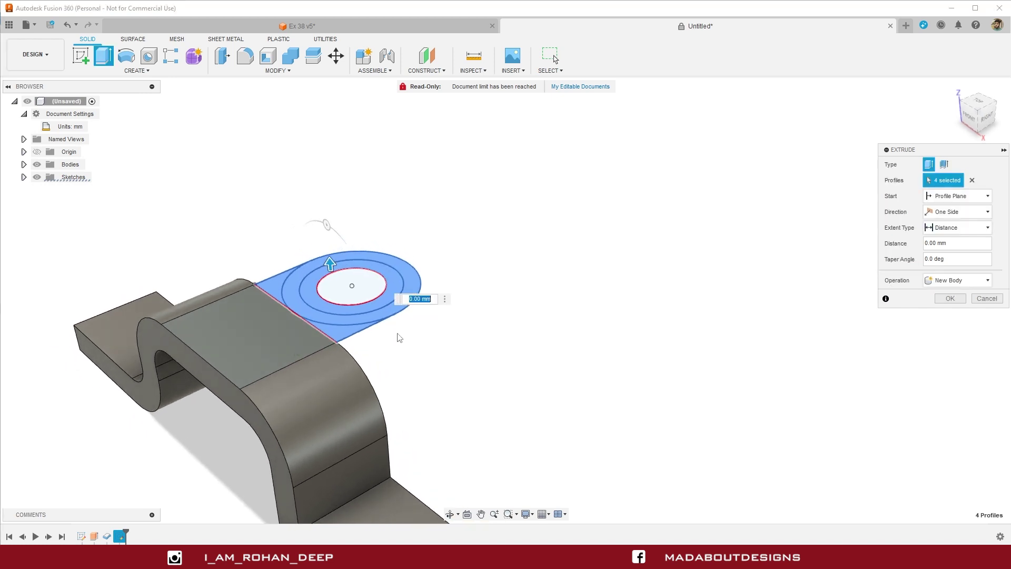
pyautogui.moveTo(330, 266); pyautogui.dragTo(334, 283)
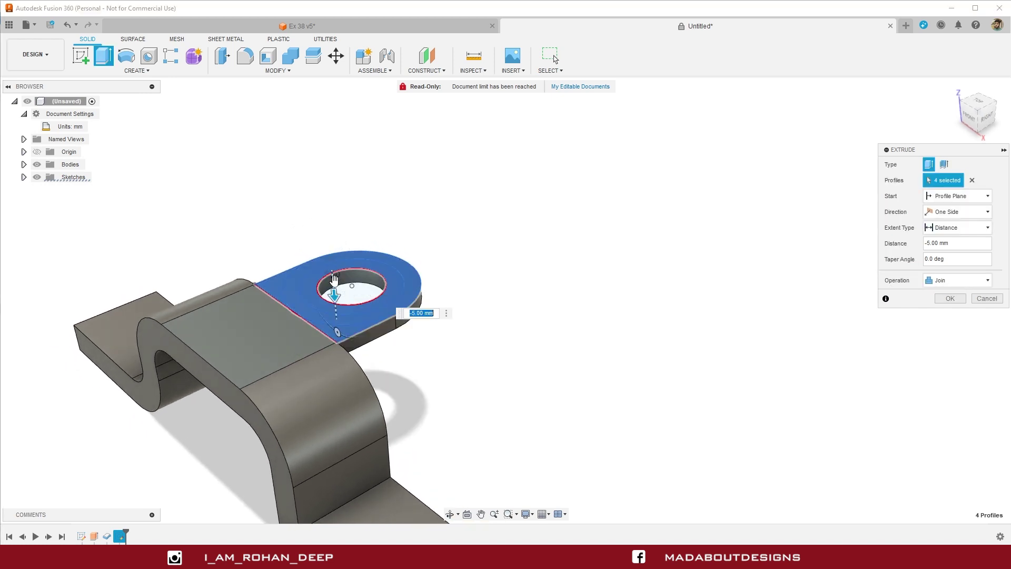
pyautogui.write('-1')
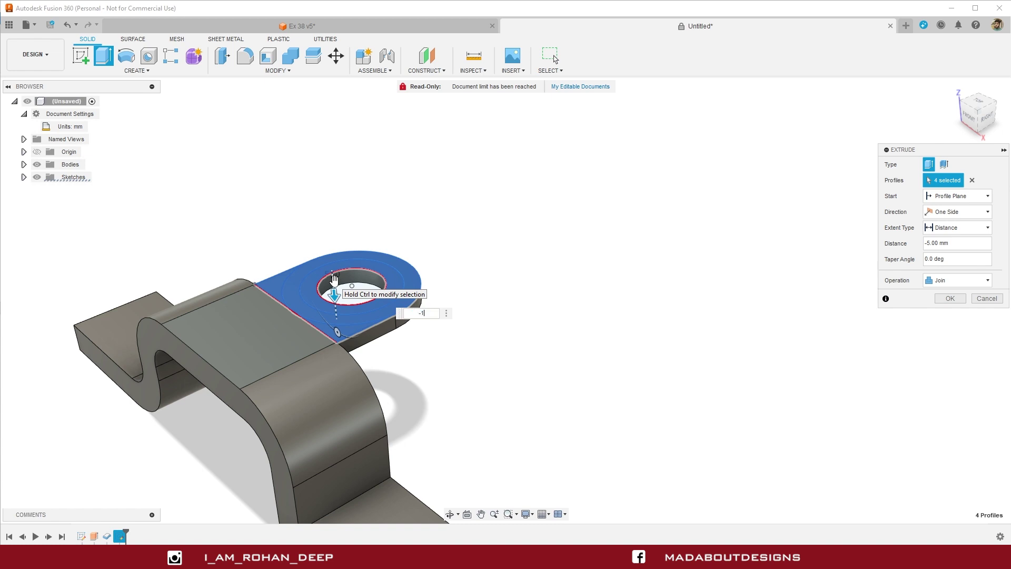
pyautogui.write('0')
pyautogui.press('Return')
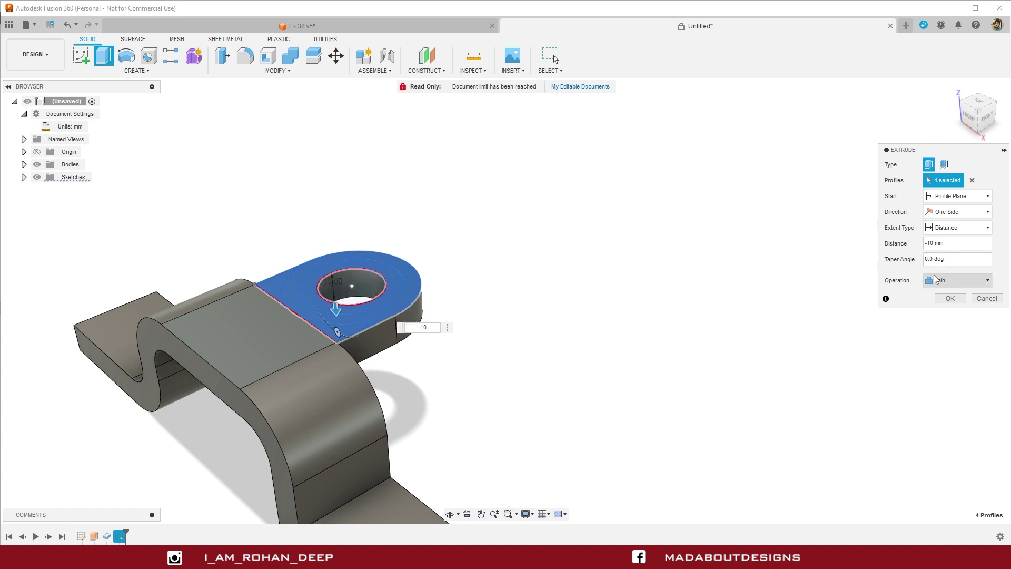
pyautogui.click(947, 298)
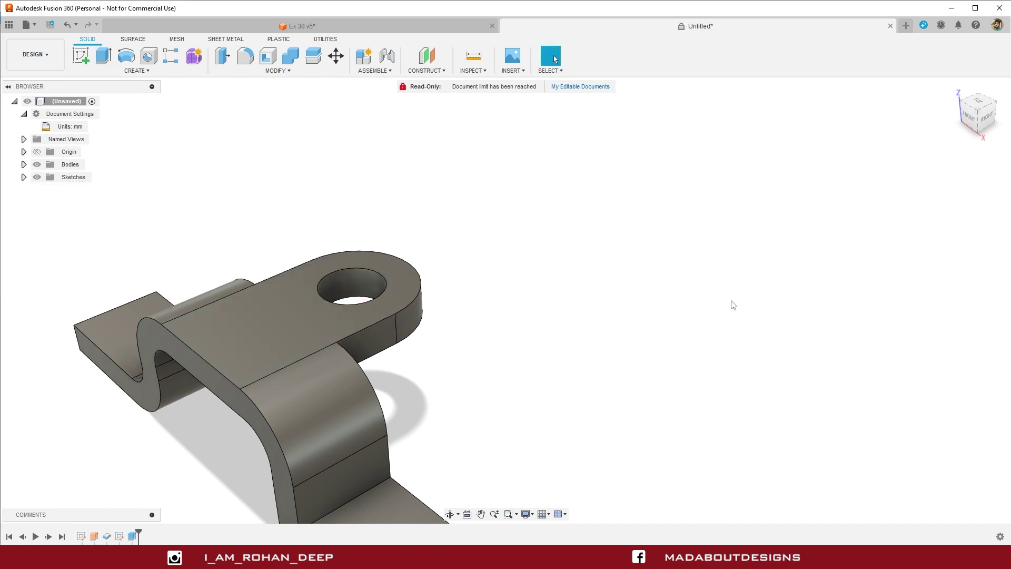
pyautogui.scroll(-2, 668, 310)
pyautogui.scroll(-1, 669, 310)
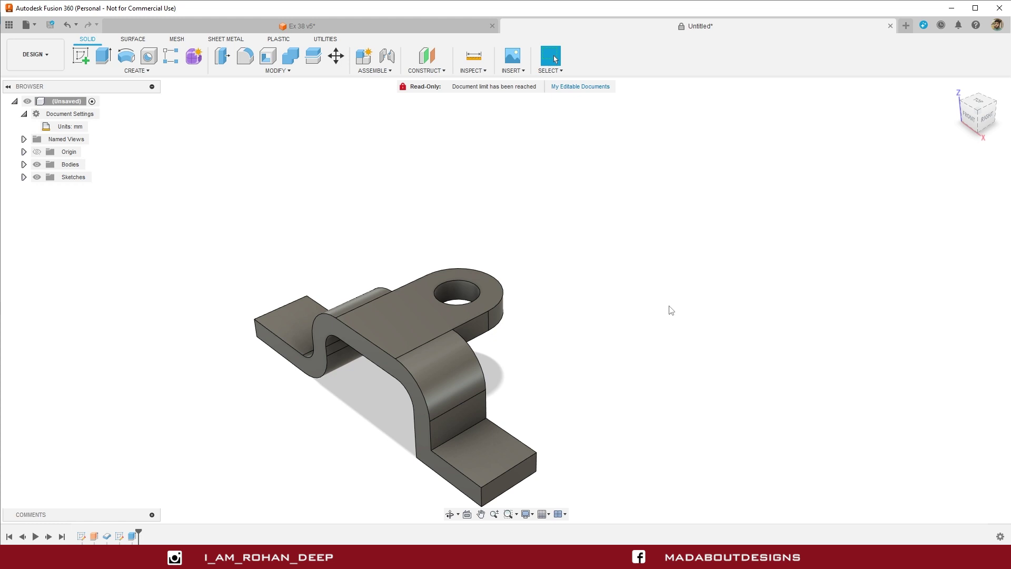
# Show Sketch2 and extrude the ring around the hole 40 mm with Join
pyautogui.keyDown('shift'); pyautogui.moveTo(669, 310); pyautogui.dragTo(782, 320, button='middle'); pyautogui.keyUp('shift')
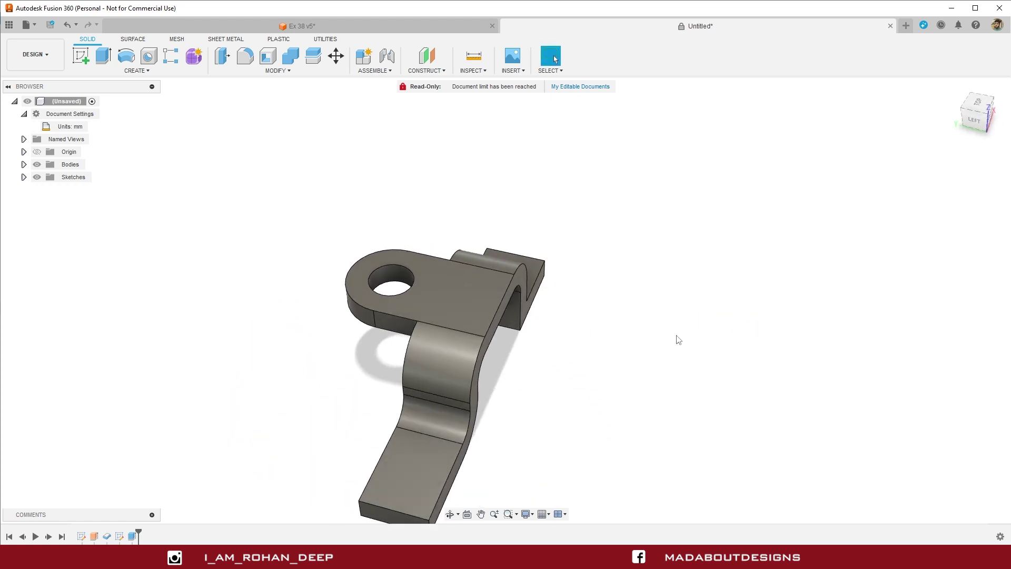
pyautogui.click(24, 176)
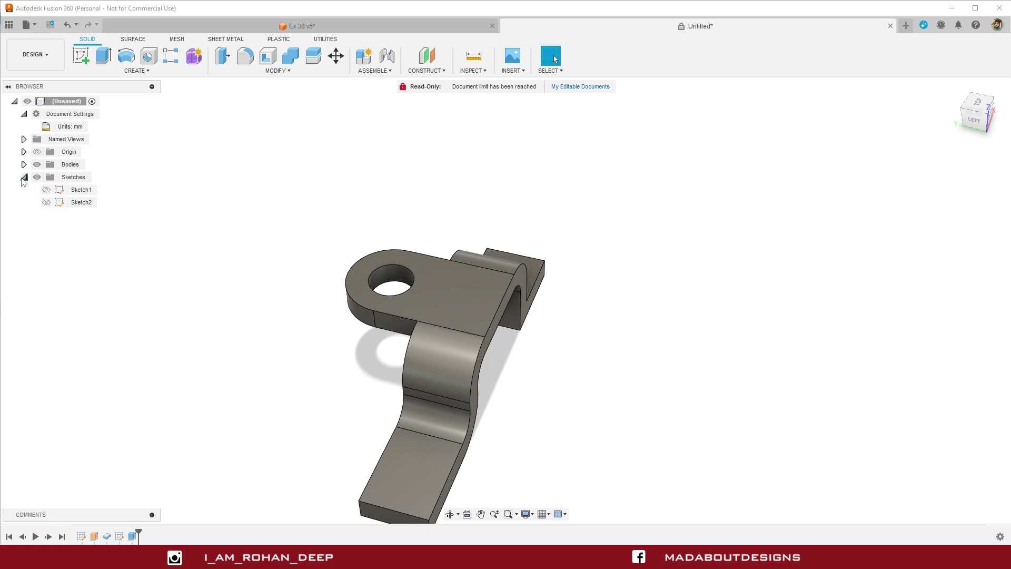
pyautogui.click(46, 202)
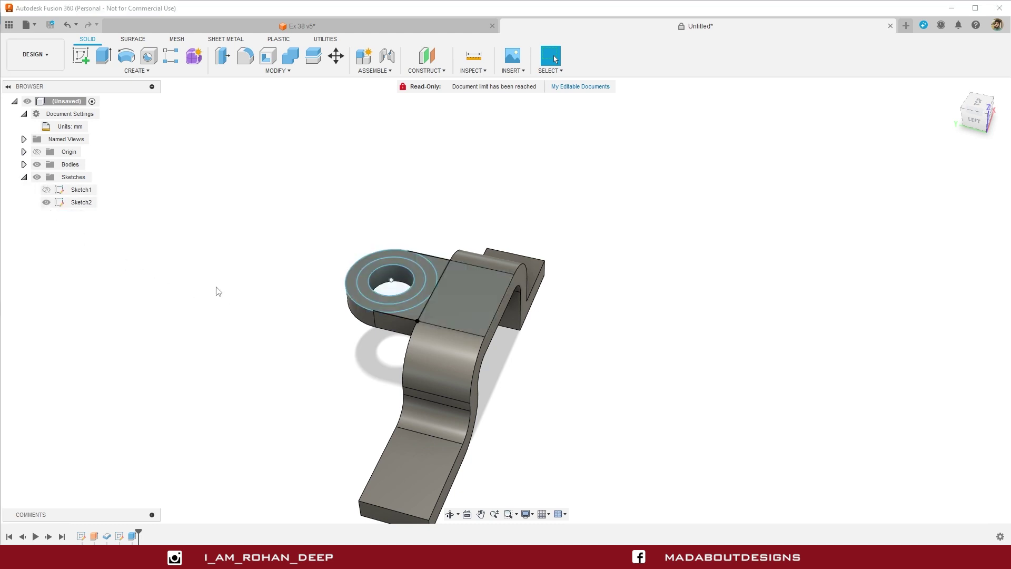
pyautogui.click(104, 57)
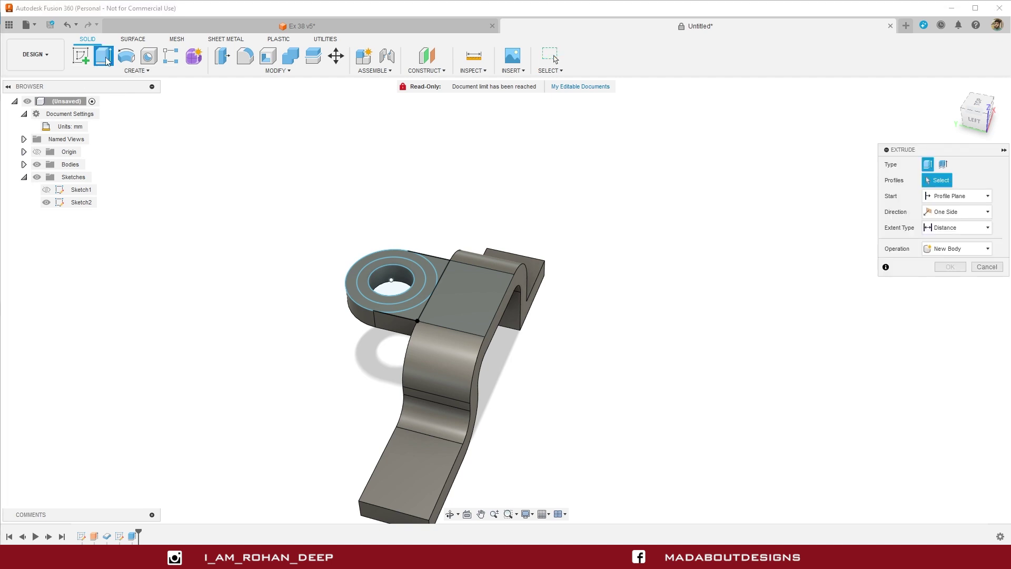
pyautogui.click(368, 274)
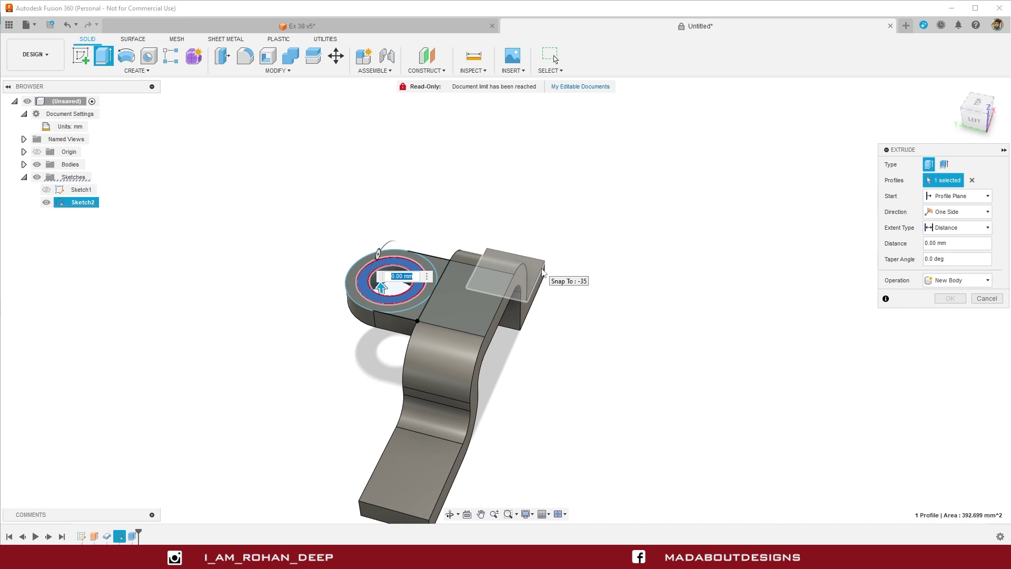
pyautogui.write('40')
pyautogui.press('Return')
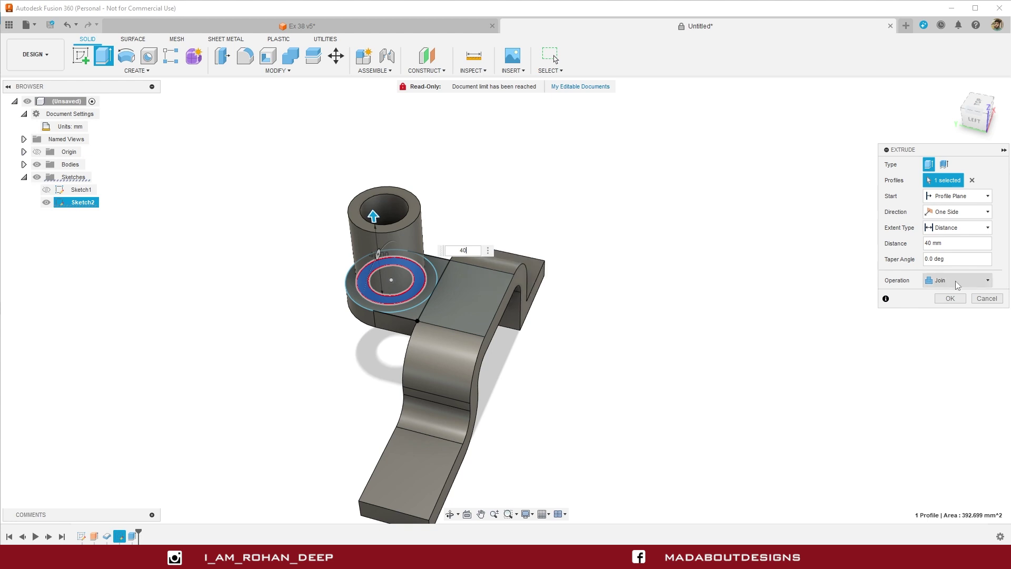
# Confirm the 40 mm boss, extrude the outer ring 50 mm with Join, and hide Sketch2
pyautogui.click(953, 299)
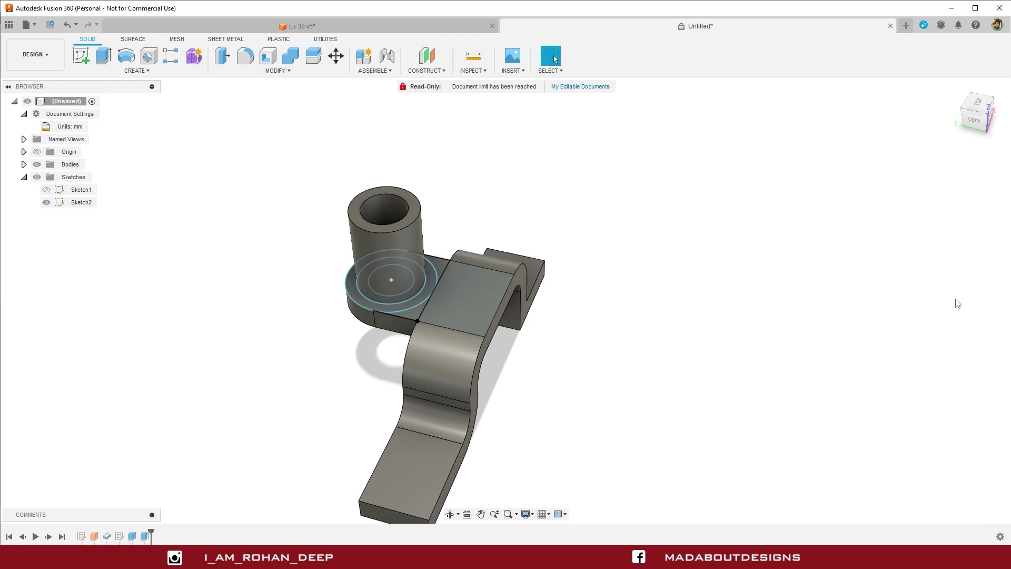
pyautogui.rightClick(704, 345)
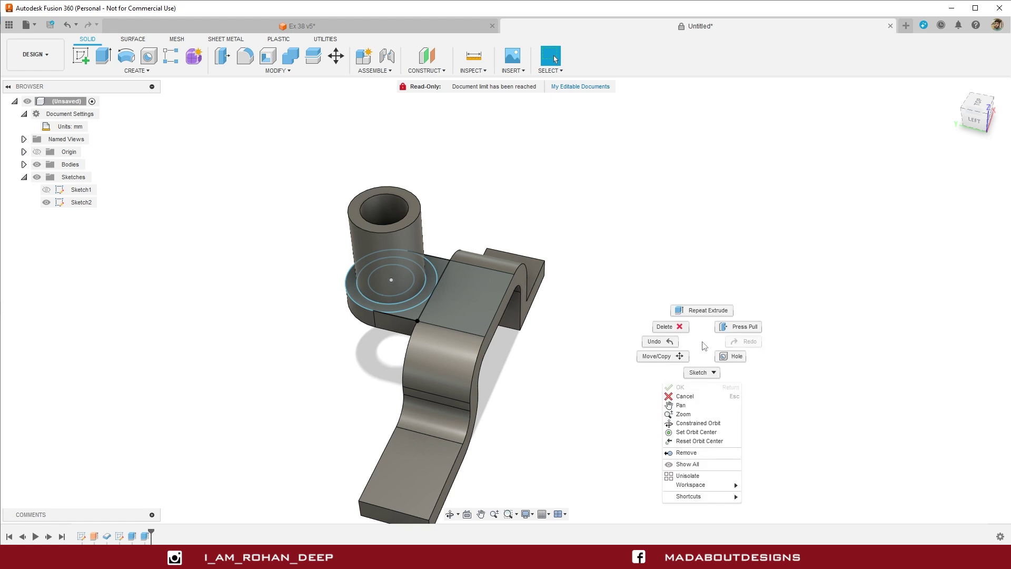
pyautogui.click(702, 310)
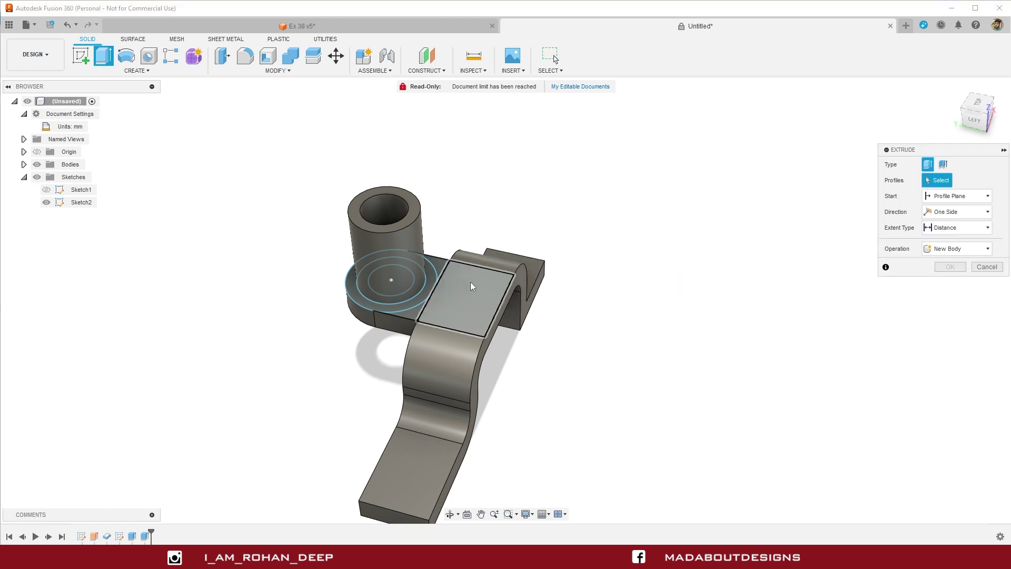
pyautogui.click(429, 290)
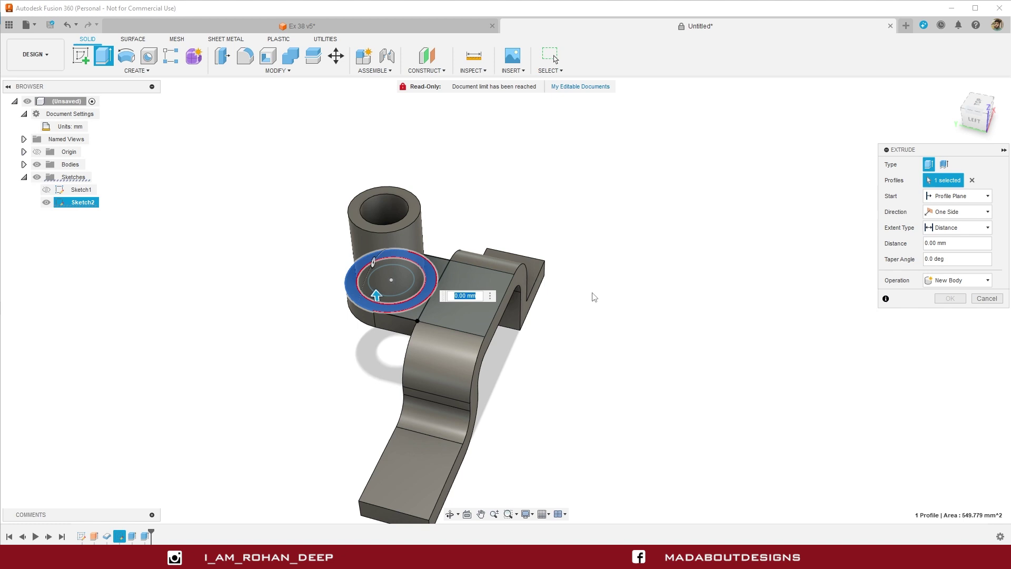
pyautogui.write('50')
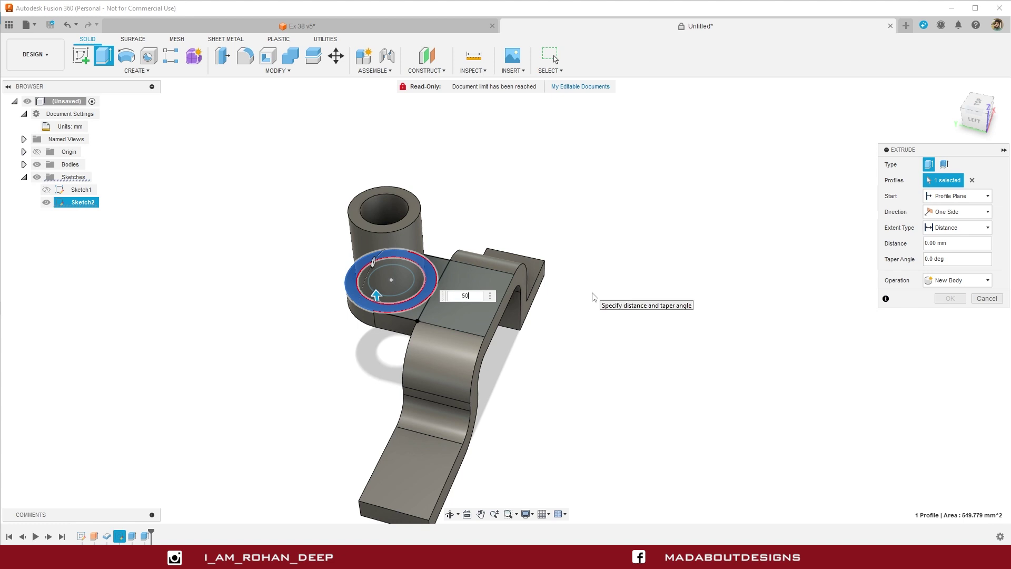
pyautogui.press('Return')
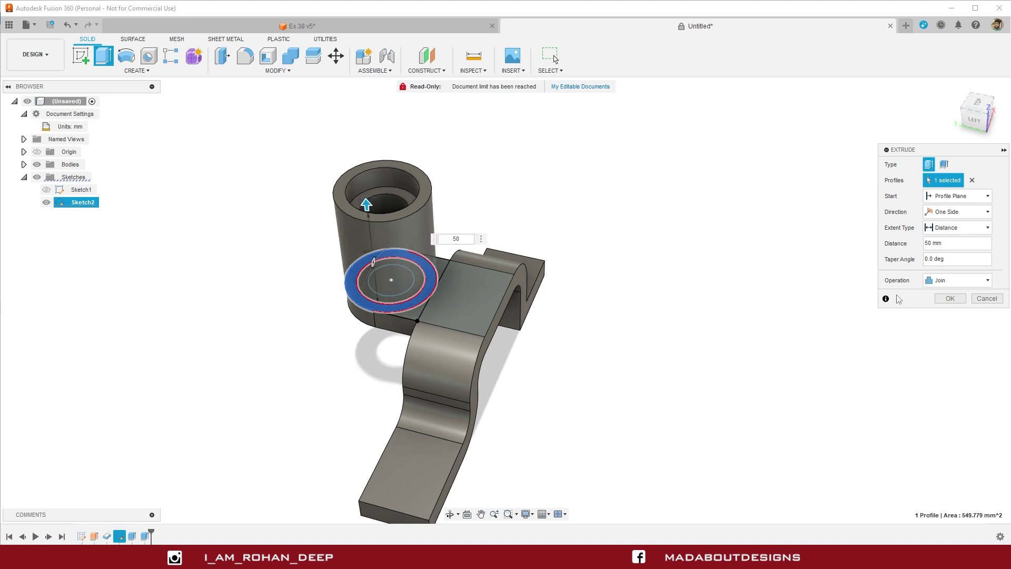
pyautogui.click(950, 299)
pyautogui.moveTo(685, 323)
pyautogui.keyDown('shift'); pyautogui.mouseDown(button='middle')
pyautogui.moveTo(647, 296)
pyautogui.moveTo(661, 364)
pyautogui.moveTo(632, 325)
pyautogui.mouseUp(button='middle'); pyautogui.keyUp('shift')
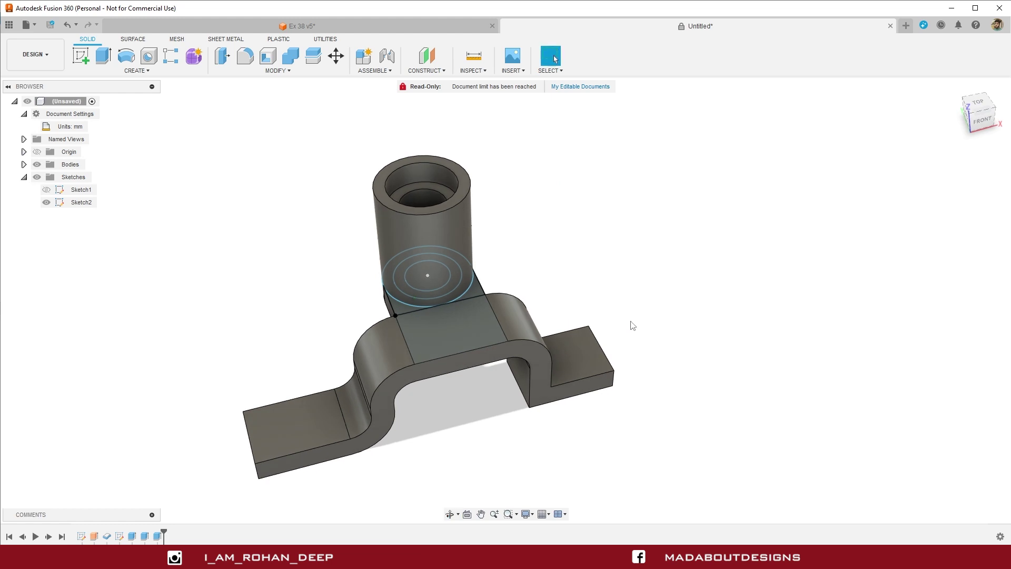
pyautogui.click(46, 202)
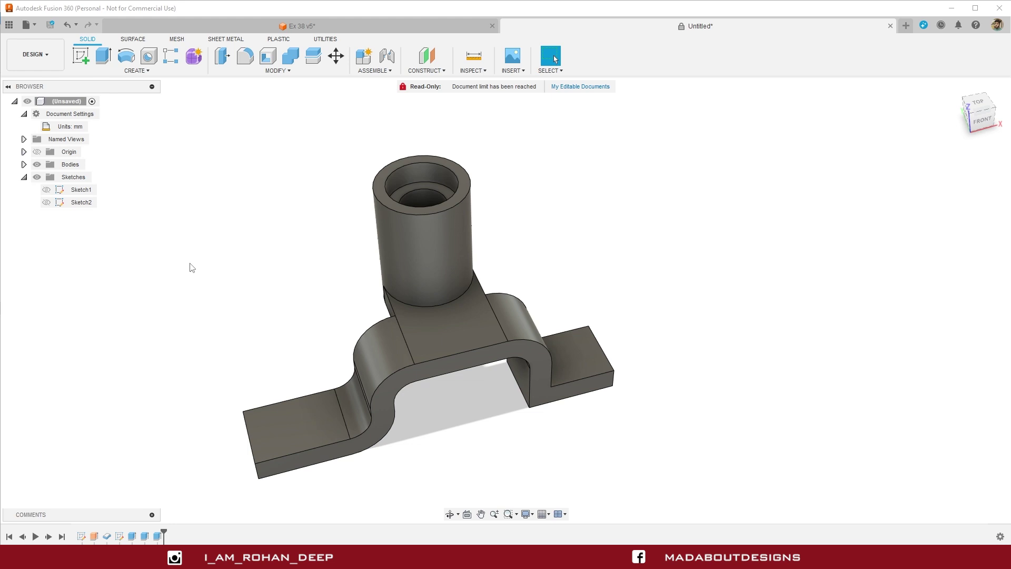
# Fillet the two edges joining the boss and bracket with a 15 mm radius
pyautogui.click(245, 59)
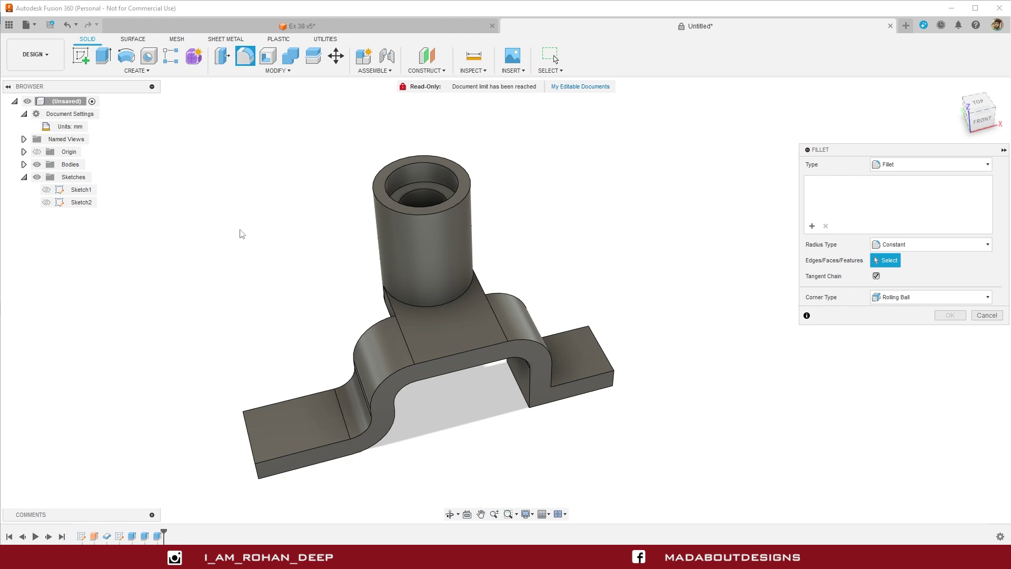
pyautogui.keyDown('shift'); pyautogui.moveTo(240, 233); pyautogui.dragTo(405, 270, button='middle'); pyautogui.keyUp('shift')
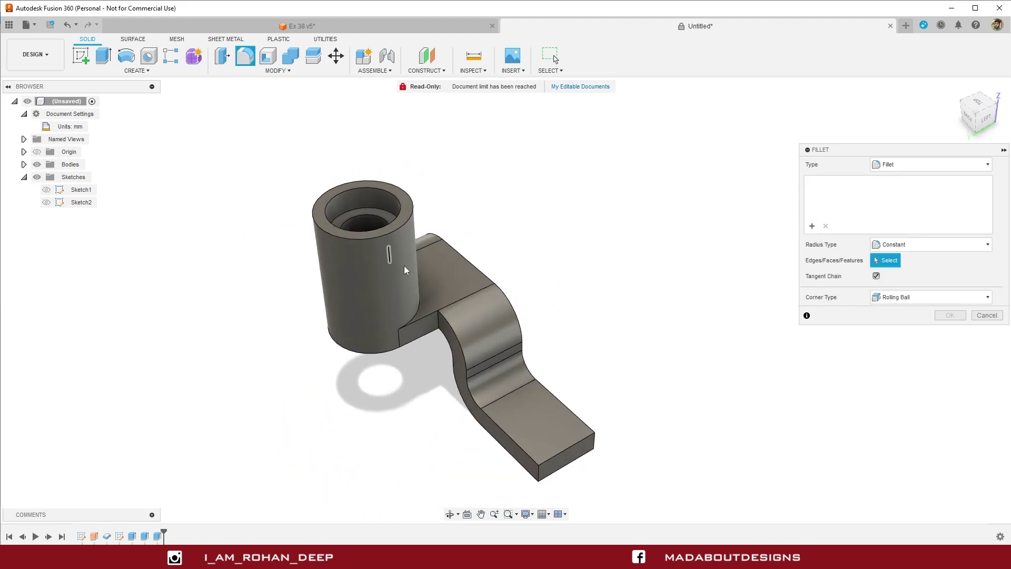
pyautogui.click(440, 324)
pyautogui.moveTo(435, 323)
pyautogui.keyDown('shift'); pyautogui.mouseDown(button='middle')
pyautogui.moveTo(419, 301)
pyautogui.moveTo(352, 337)
pyautogui.mouseUp(button='middle'); pyautogui.keyUp('shift')
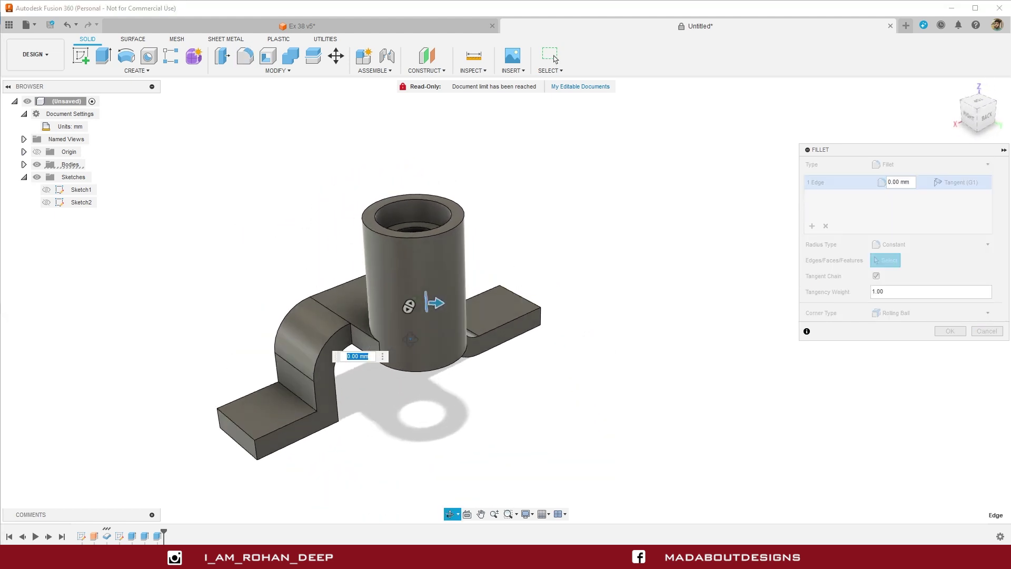
pyautogui.click(351, 337)
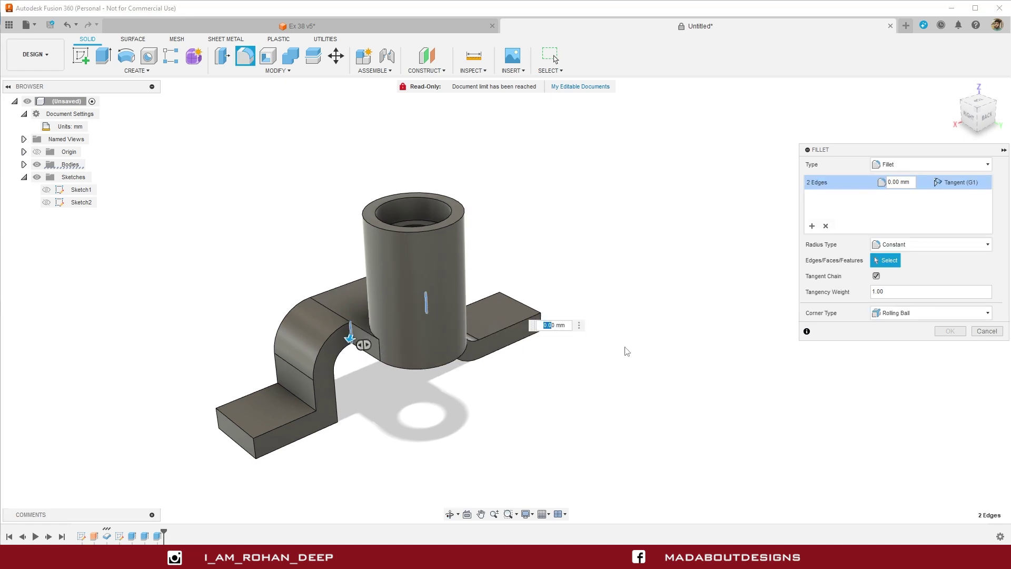
pyautogui.write('15')
pyautogui.press('Return')
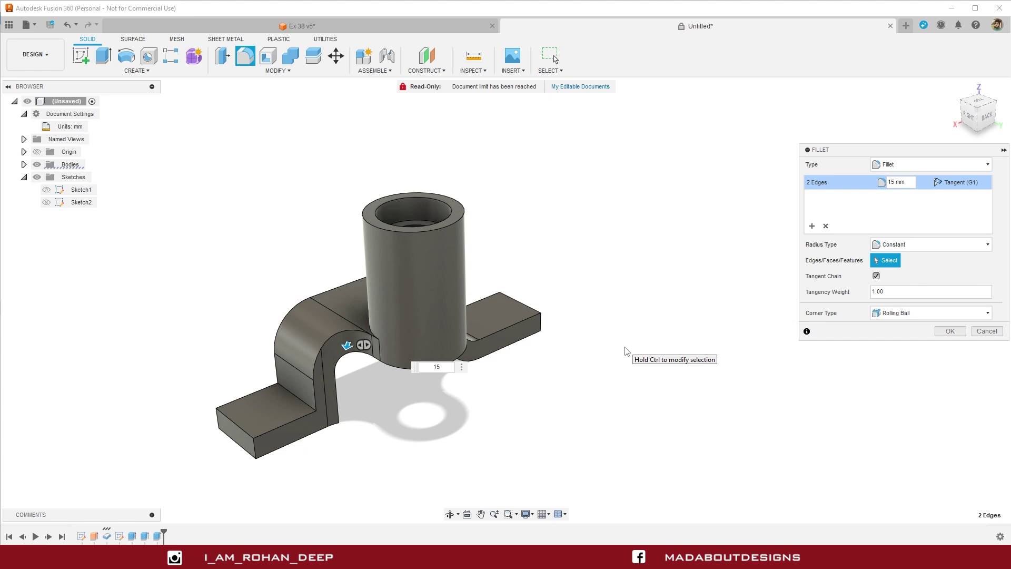
pyautogui.press('Return')
pyautogui.moveTo(626, 350)
pyautogui.keyDown('shift'); pyautogui.mouseDown(button='middle')
pyautogui.moveTo(681, 413)
pyautogui.moveTo(703, 413)
pyautogui.moveTo(714, 398)
pyautogui.moveTo(763, 397)
pyautogui.mouseUp(button='middle'); pyautogui.keyUp('shift')
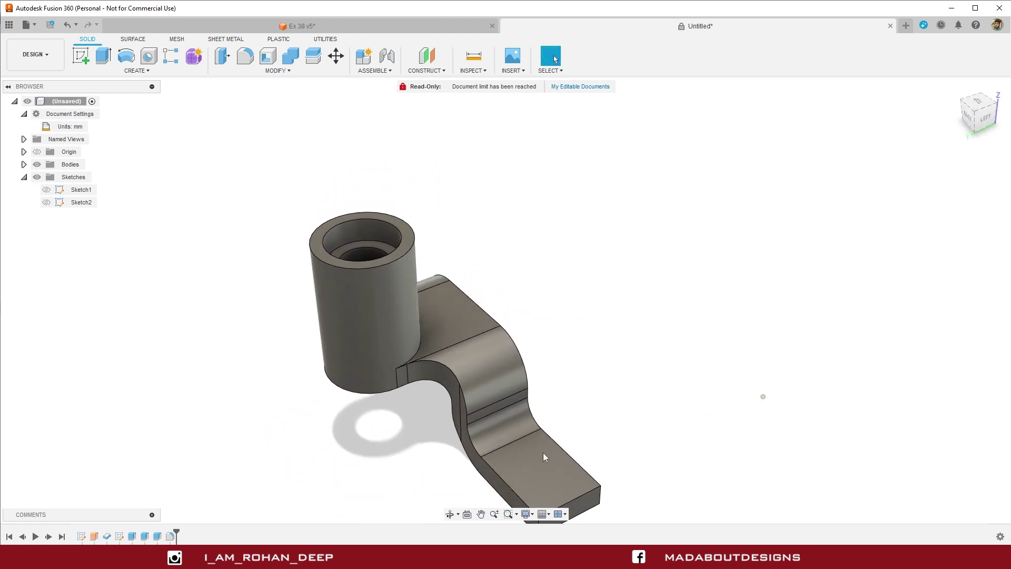
# Edit Fillet1 to a 10 mm radius and return to the home view
pyautogui.doubleClick(174, 536)
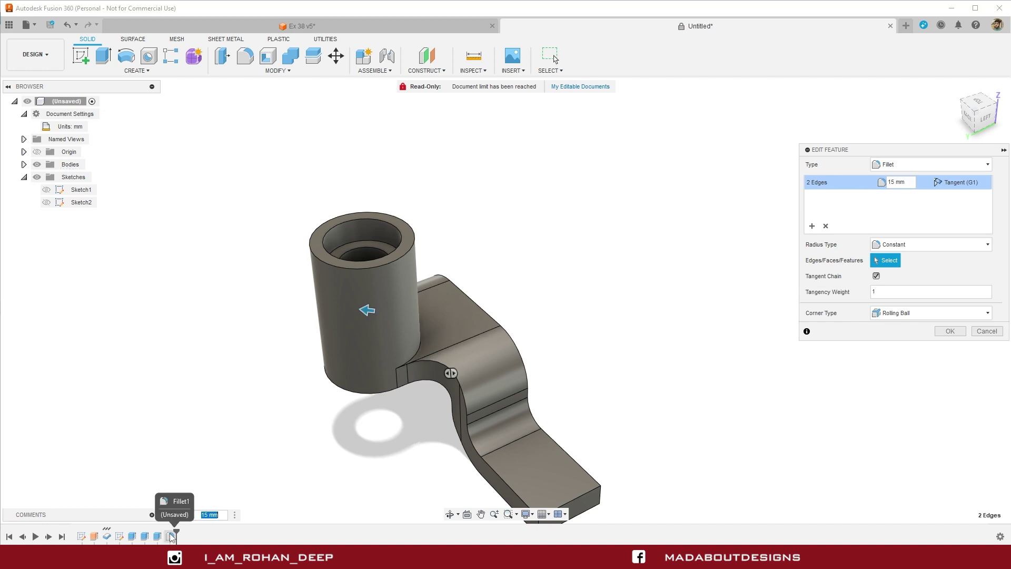
pyautogui.write('10')
pyautogui.press('Return')
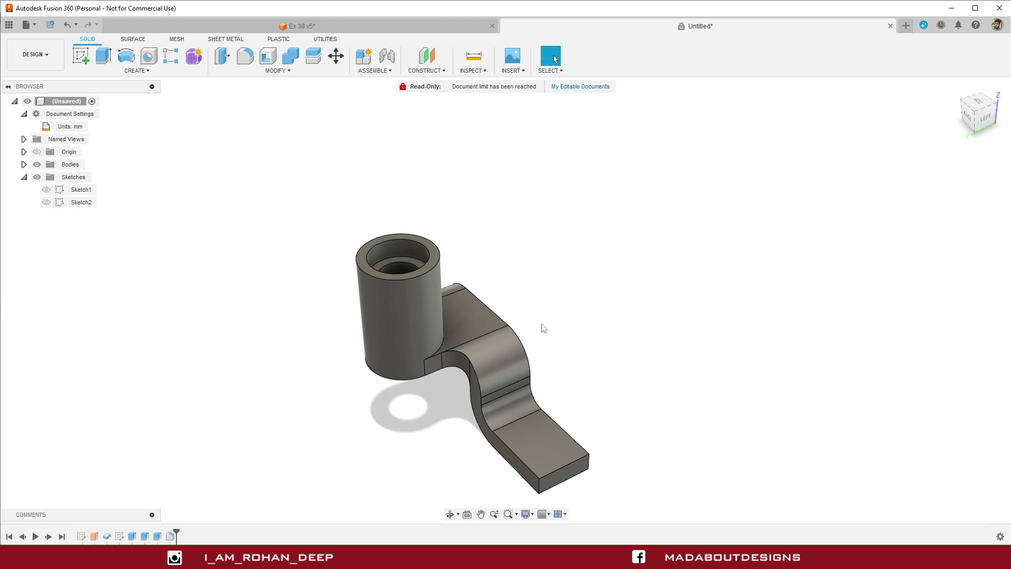
pyautogui.moveTo(544, 327)
pyautogui.keyDown('shift'); pyautogui.mouseDown(button='middle')
pyautogui.moveTo(580, 319)
pyautogui.moveTo(514, 316)
pyautogui.mouseUp(button='middle'); pyautogui.keyUp('shift')
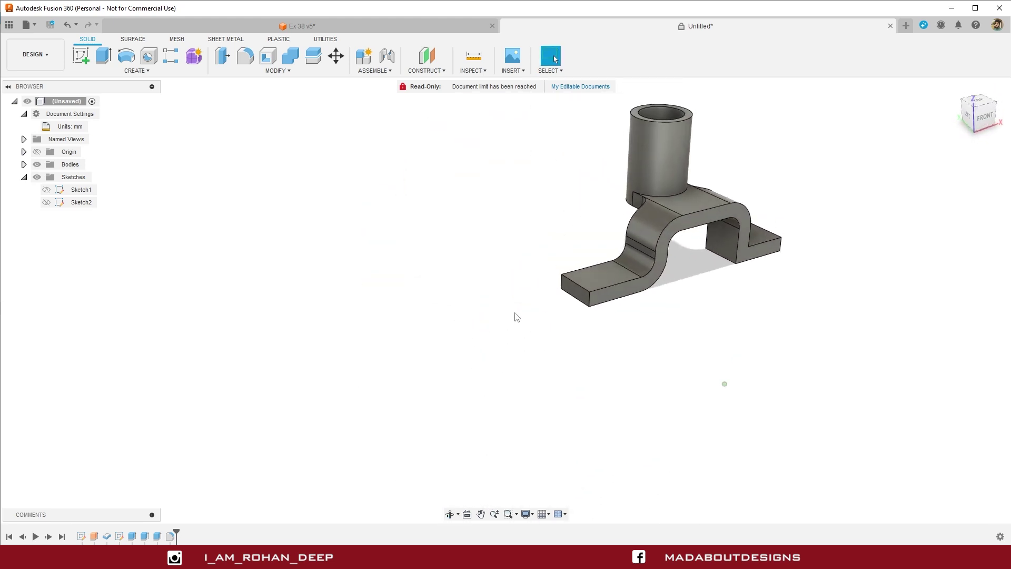
pyautogui.click(956, 90)
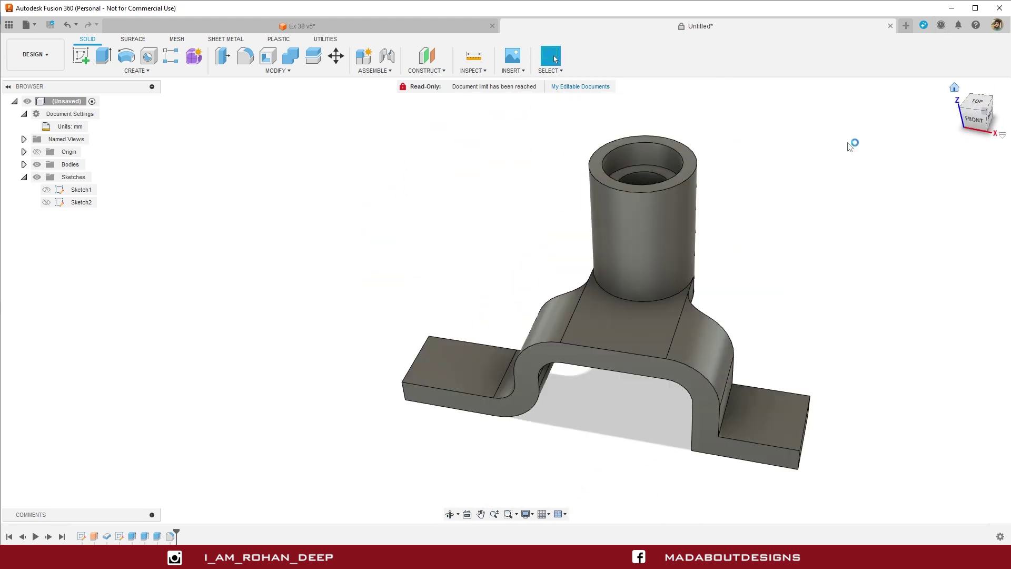
pyautogui.moveTo(778, 207)
pyautogui.mouseDown(button='middle')
pyautogui.moveTo(772, 221)
pyautogui.moveTo(744, 221)
pyautogui.mouseUp(button='middle')
pyautogui.scroll(-2, 745, 221)
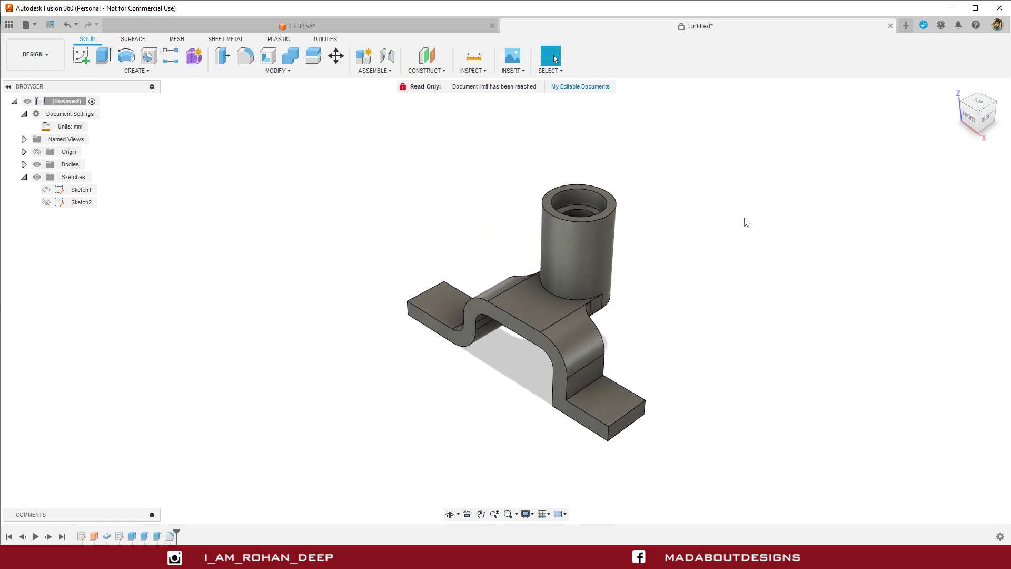
# Construct an axis through the boss's cylindrical face and switch to the front view
pyautogui.click(433, 71)
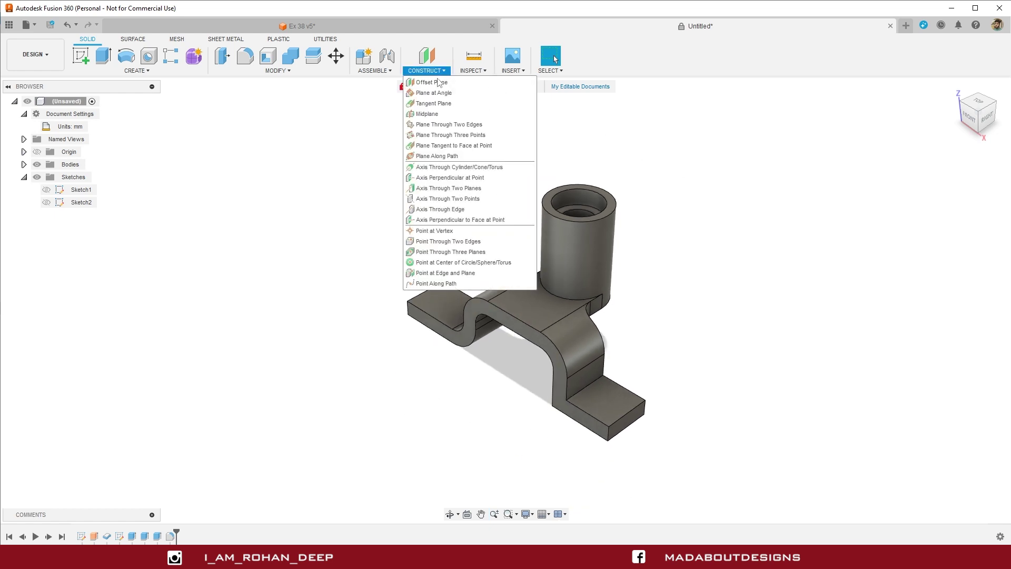
pyautogui.click(448, 167)
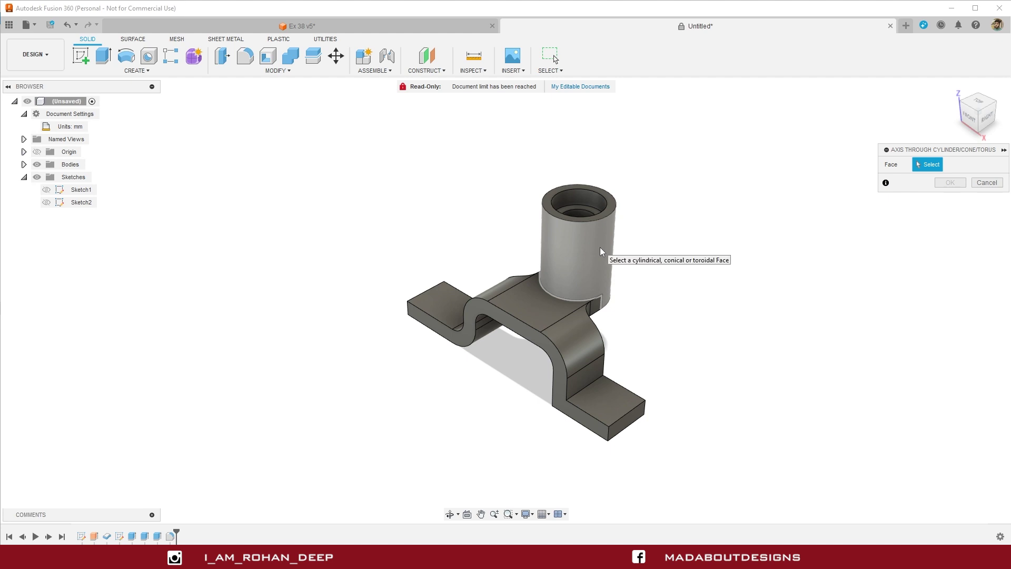
pyautogui.click(600, 251)
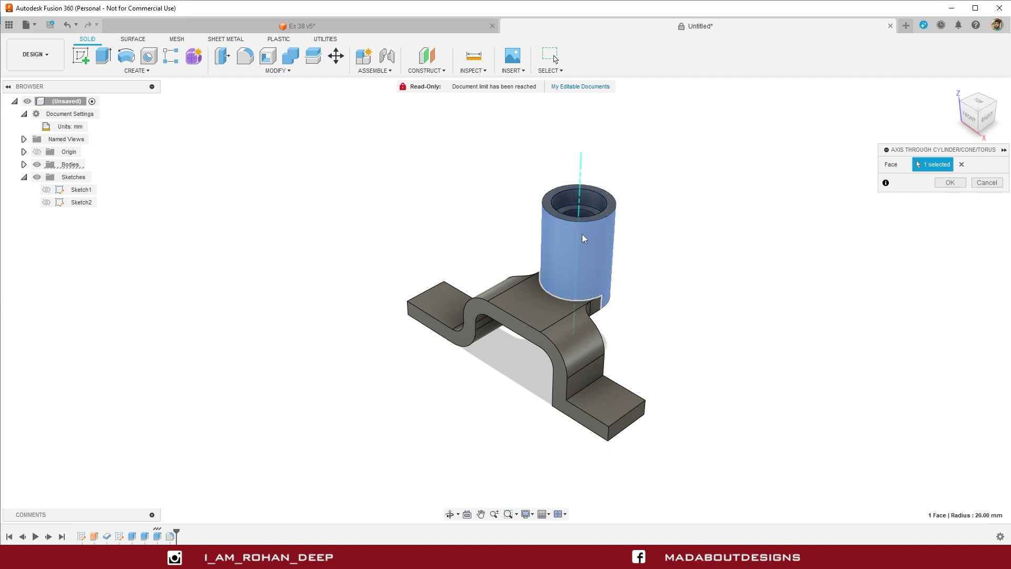
pyautogui.click(948, 182)
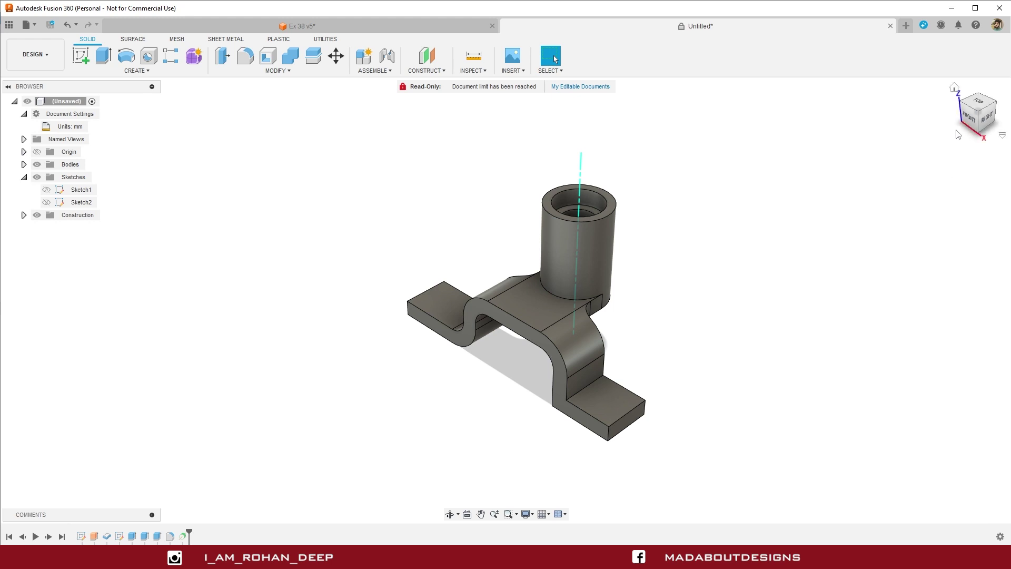
pyautogui.click(964, 118)
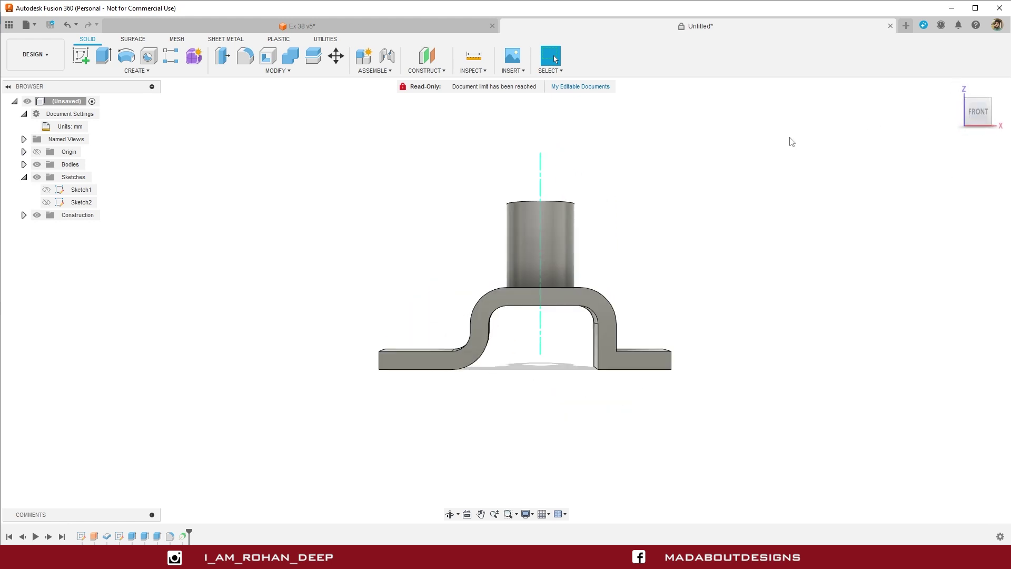
pyautogui.moveTo(790, 156); pyautogui.dragTo(783, 263, button='middle')
pyautogui.press('Escape')
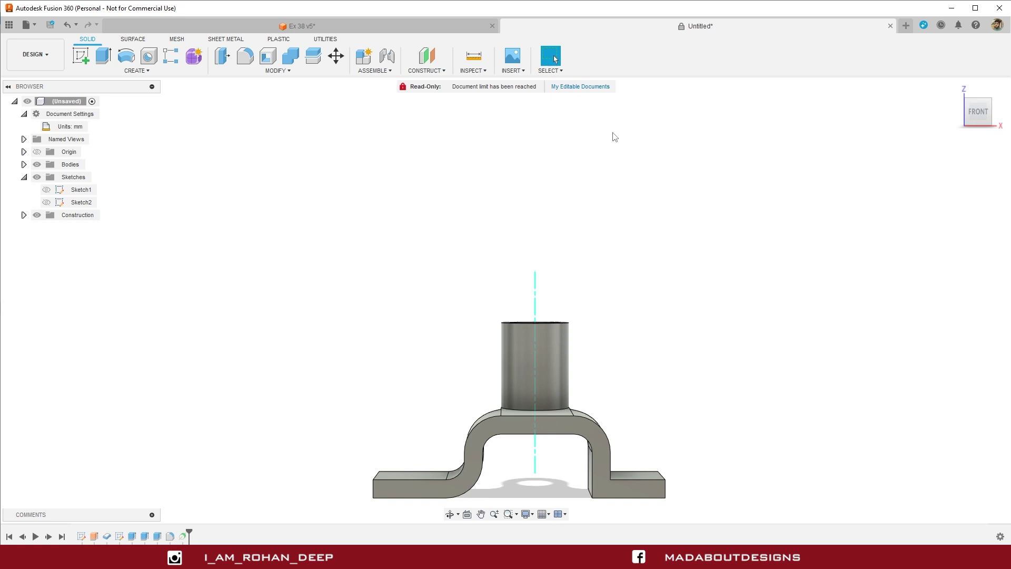
# Create a 45° angled plane hinged on the boss axis and select it
pyautogui.click(443, 75)
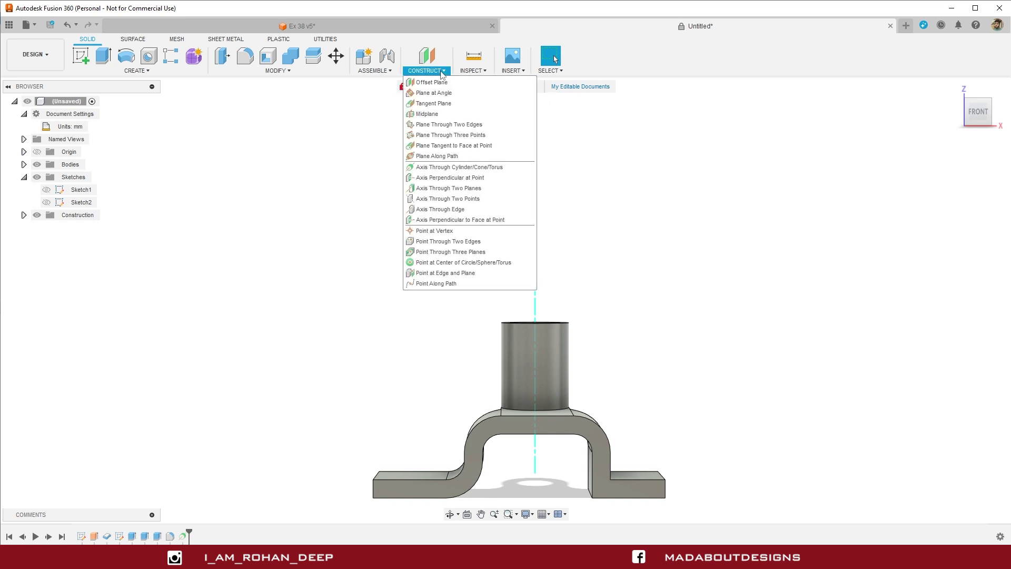
pyautogui.click(441, 98)
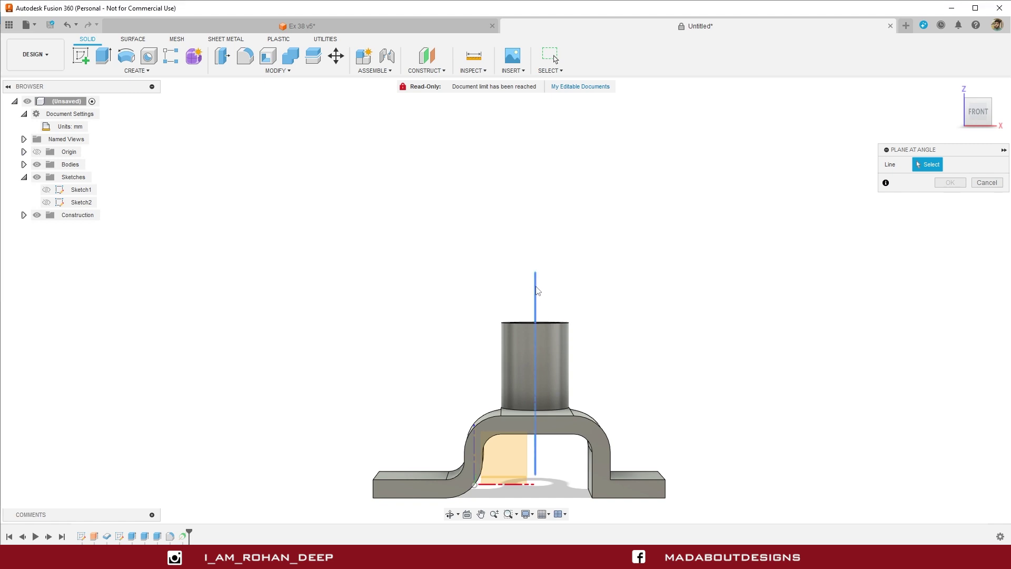
pyautogui.click(537, 291)
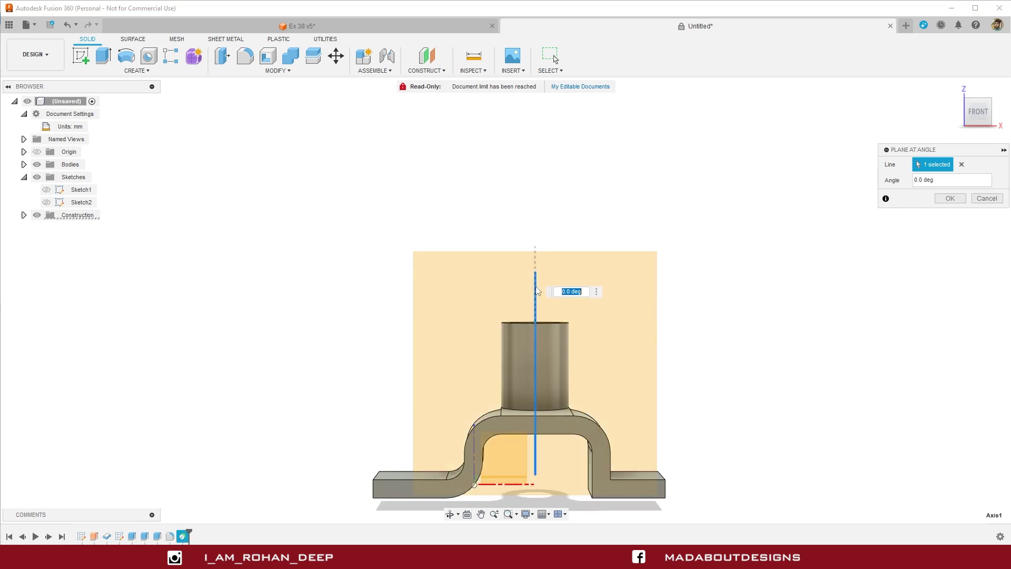
pyautogui.scroll(-1, 566, 215)
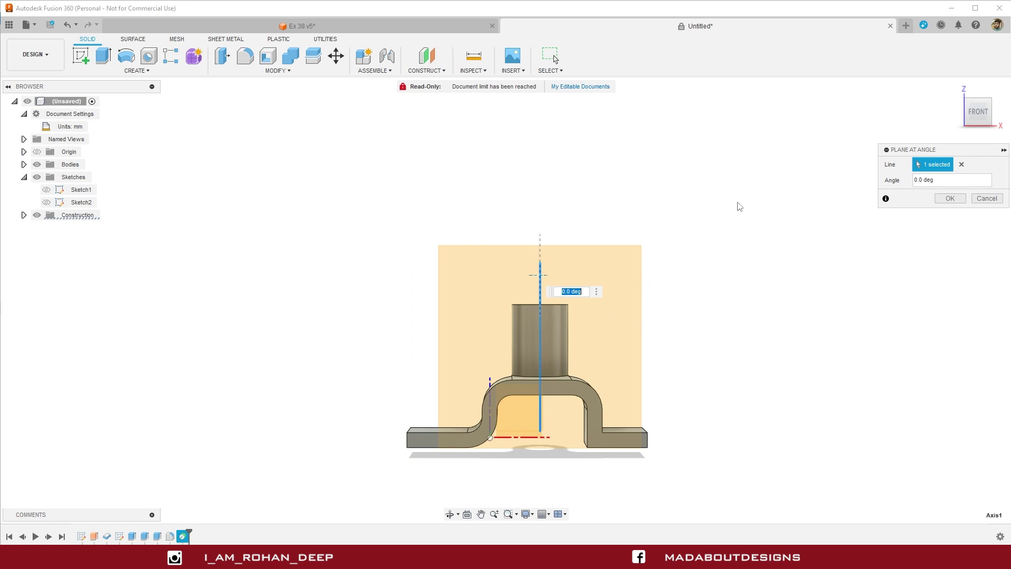
pyautogui.keyDown('shift'); pyautogui.moveTo(720, 176); pyautogui.dragTo(767, 210, button='middle'); pyautogui.keyUp('shift')
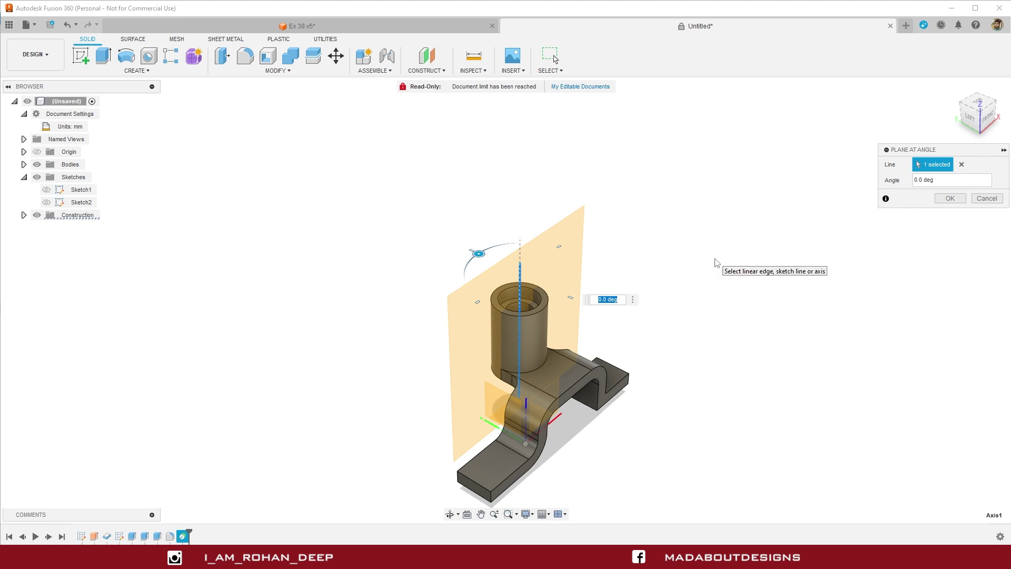
pyautogui.write('45')
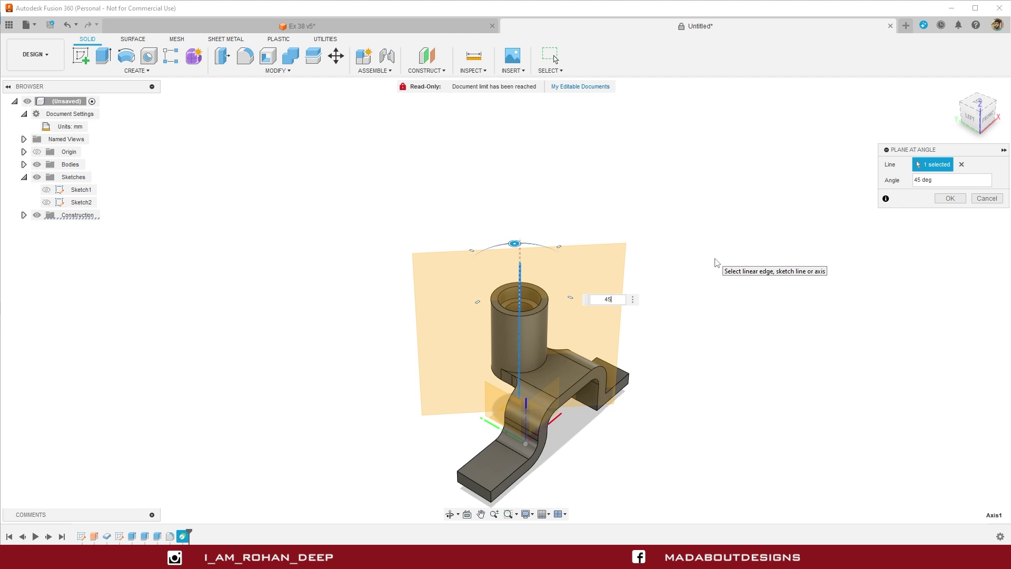
pyautogui.press('Return')
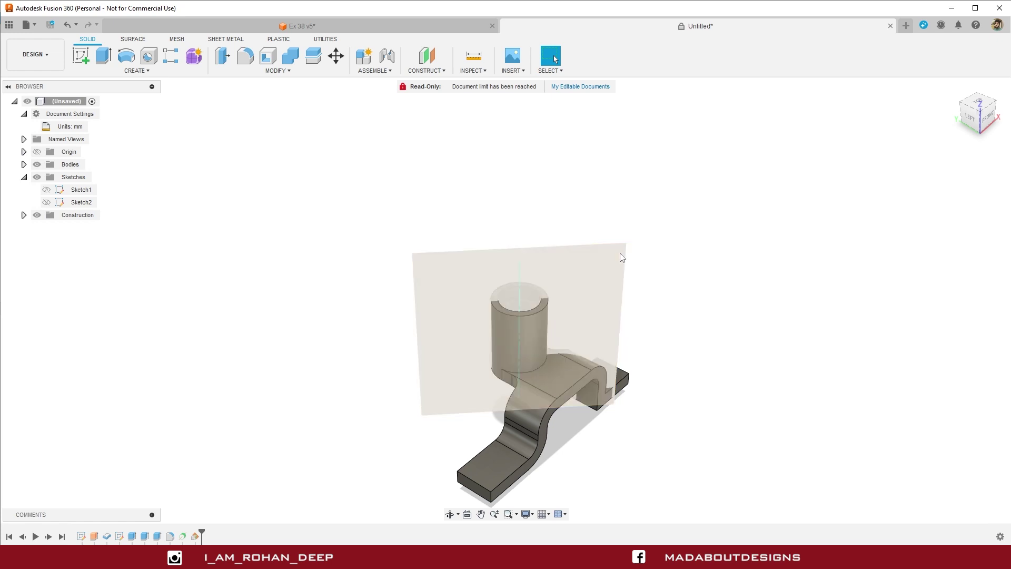
pyautogui.click(580, 275)
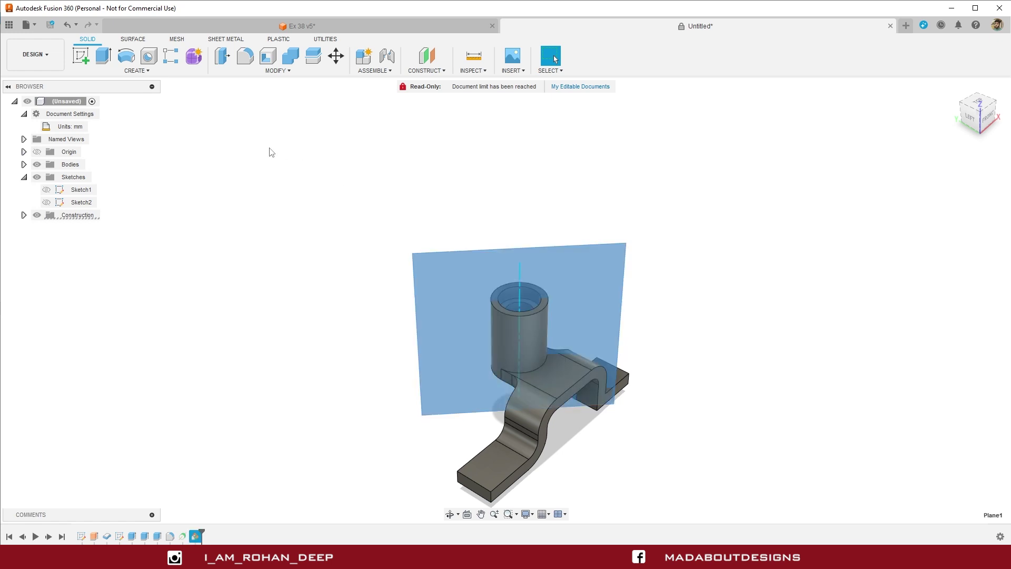
# Create a sketch on Plane1 and frame it in the front view
pyautogui.click(81, 56)
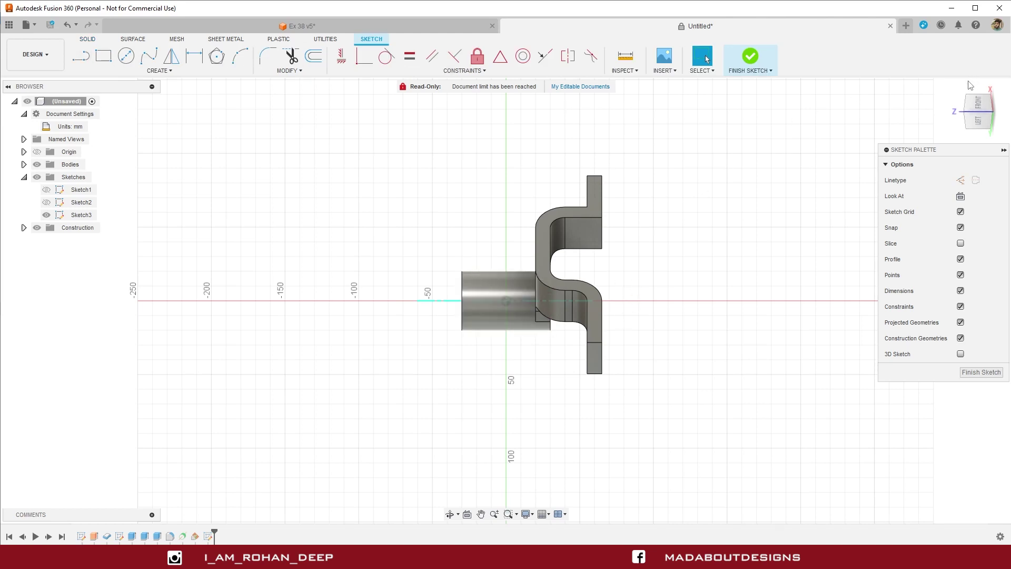
pyautogui.moveTo(955, 88)
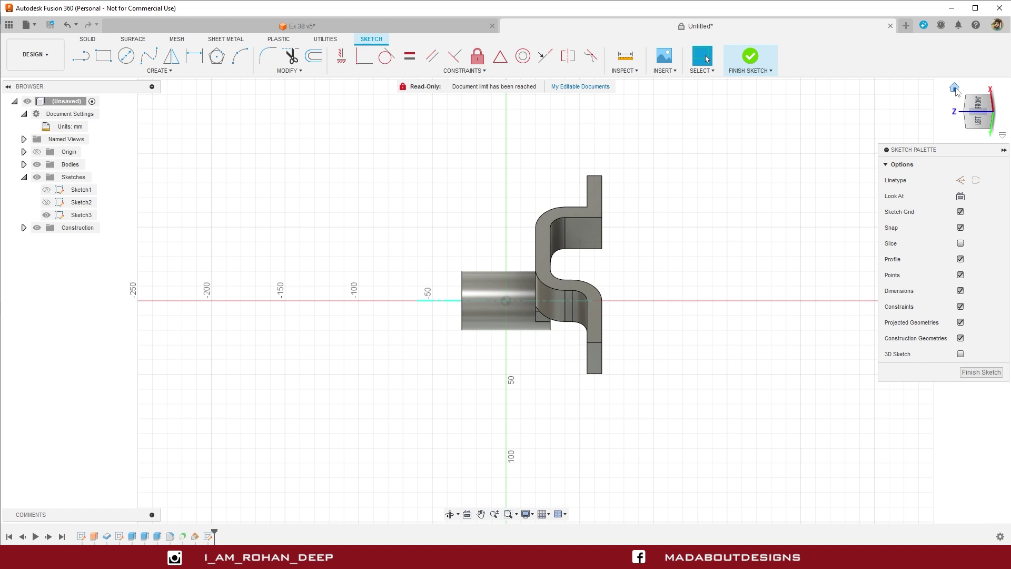
pyautogui.click(955, 87)
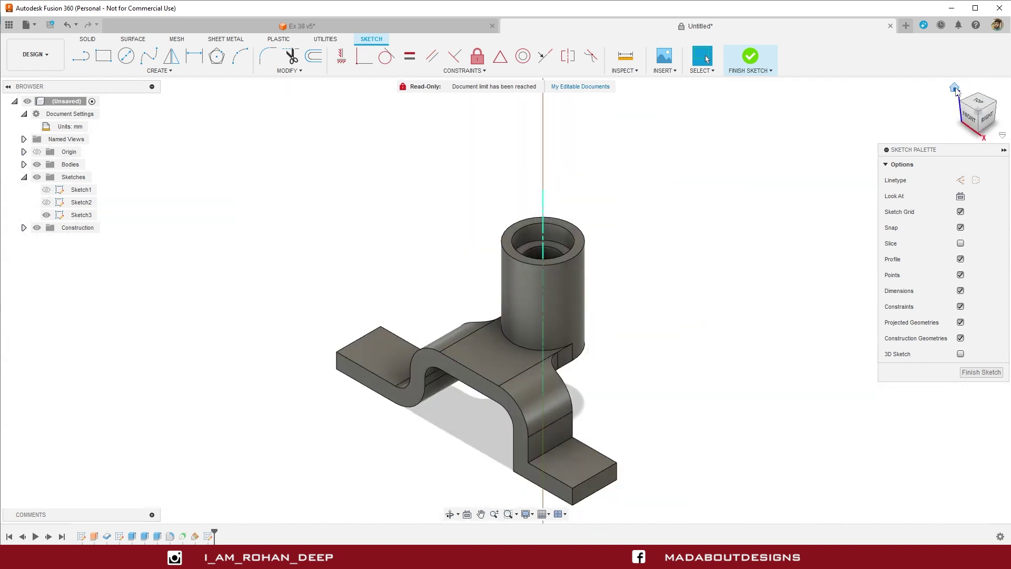
pyautogui.keyDown('shift'); pyautogui.moveTo(771, 189); pyautogui.dragTo(836, 184, button='middle'); pyautogui.keyUp('shift')
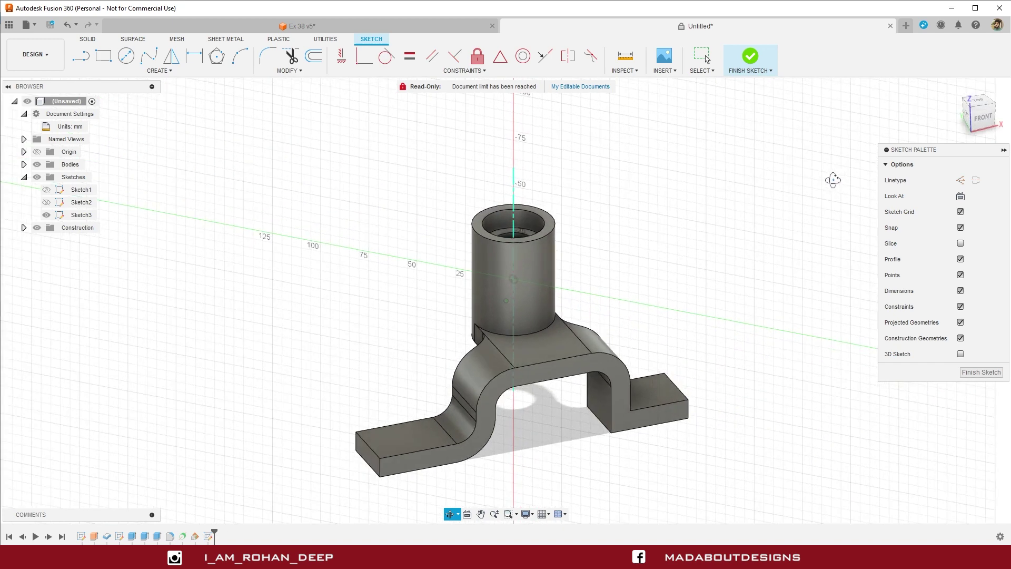
pyautogui.click(984, 119)
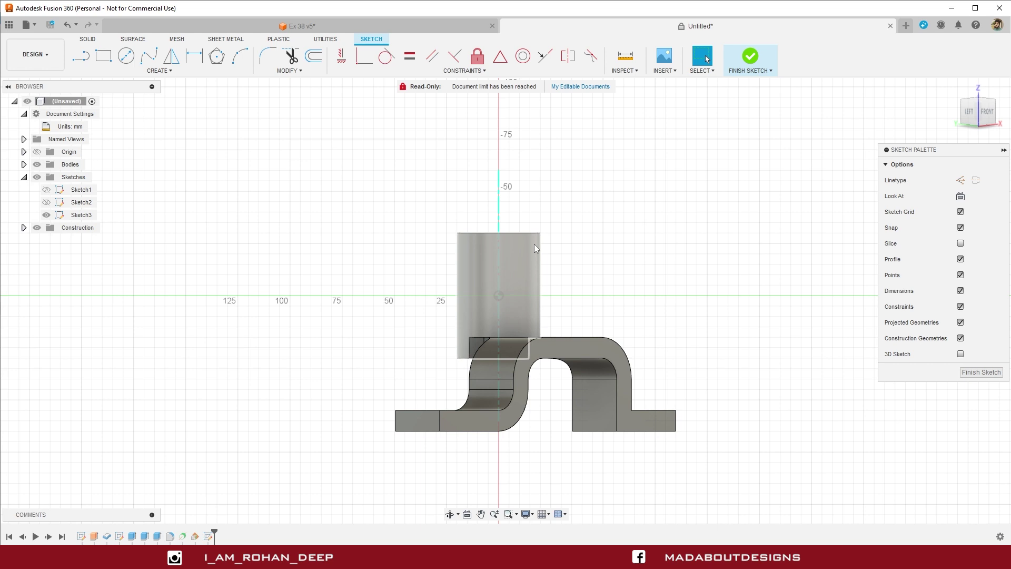
pyautogui.moveTo(605, 239); pyautogui.dragTo(535, 288, button='middle')
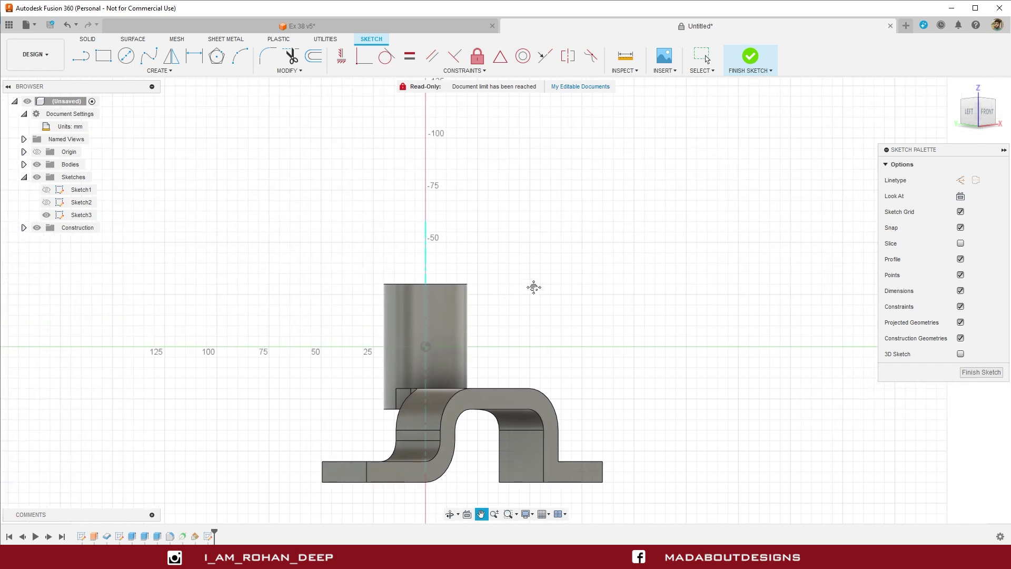
# Project the bracket body's outline into the sketch using the body selection filter
pyautogui.click(159, 73)
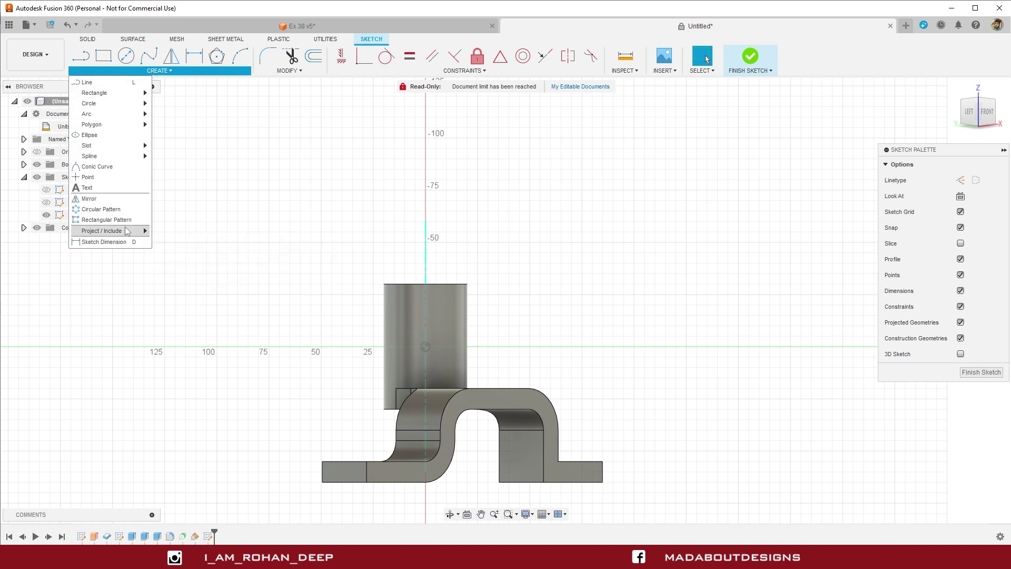
pyautogui.moveTo(107, 231)
pyautogui.click(187, 232)
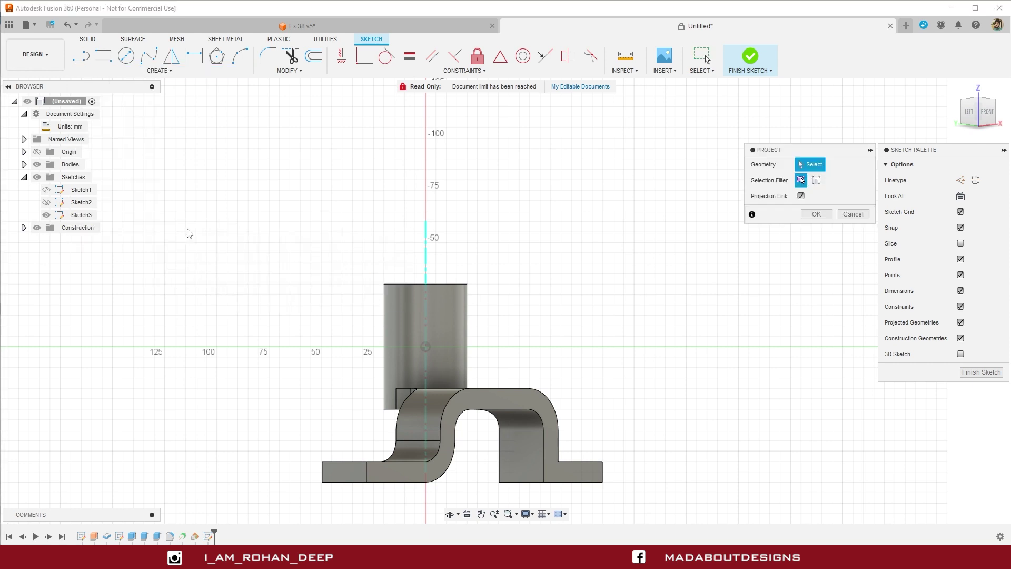
pyautogui.click(816, 181)
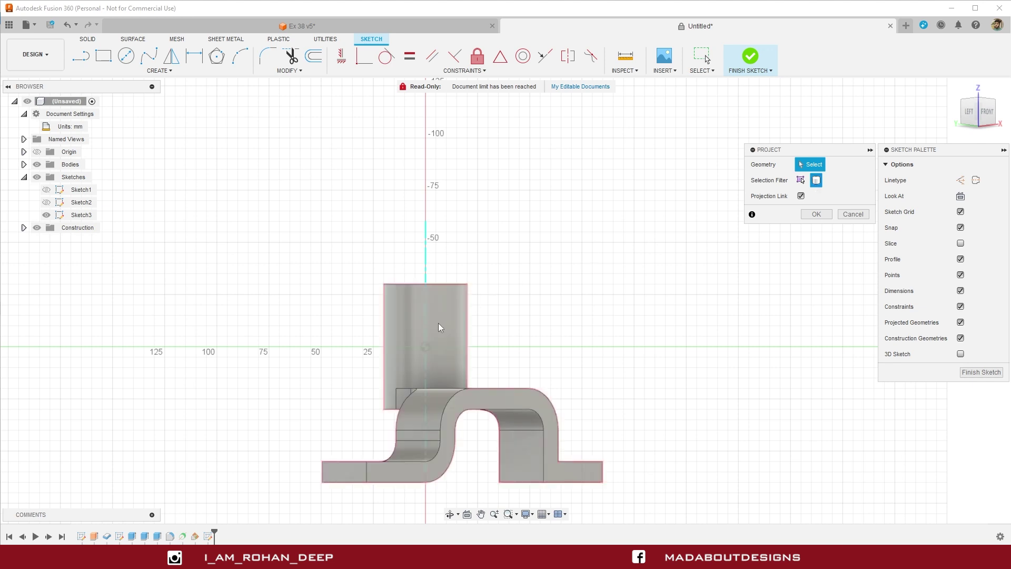
pyautogui.click(415, 307)
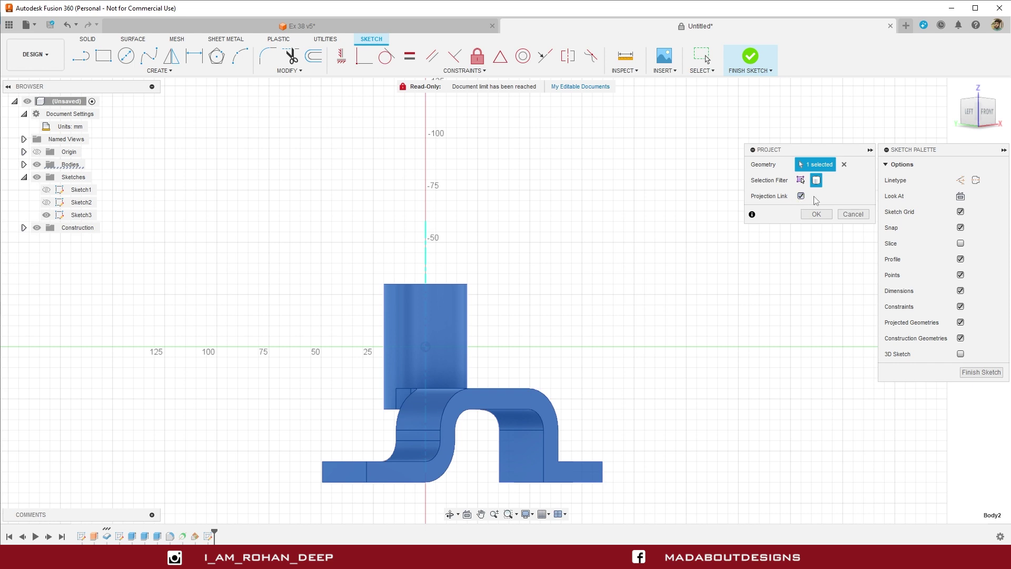
pyautogui.click(816, 215)
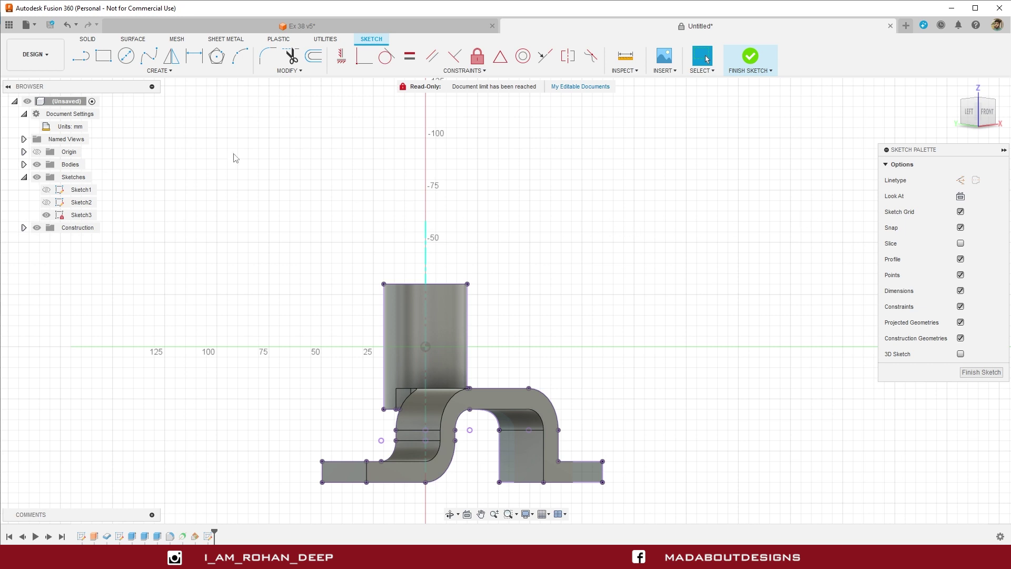
# Draw a 16 × 18 mm rectangle anchored at the boss outline's top corner
pyautogui.click(104, 57)
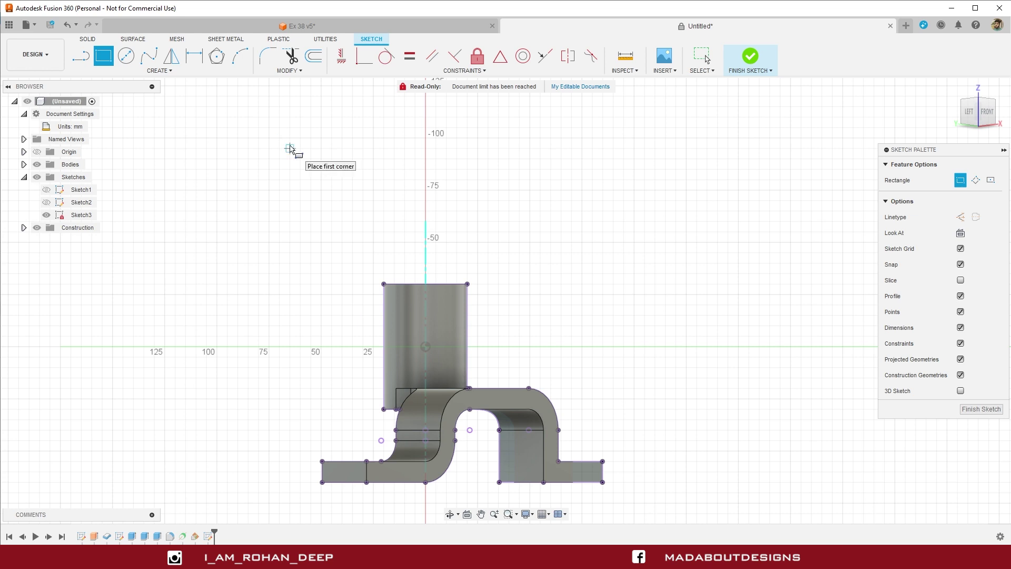
pyautogui.click(467, 284)
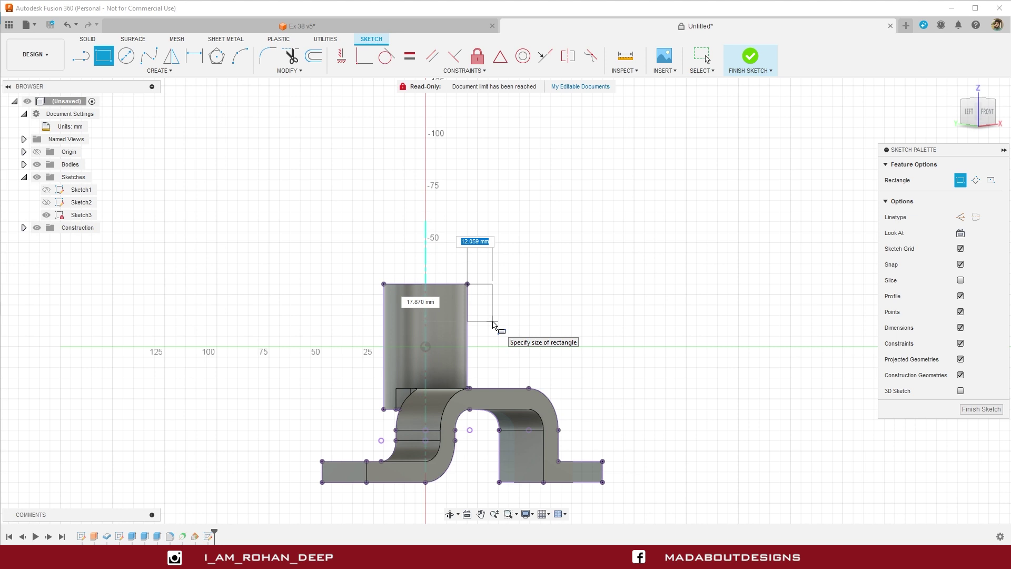
pyautogui.write('16')
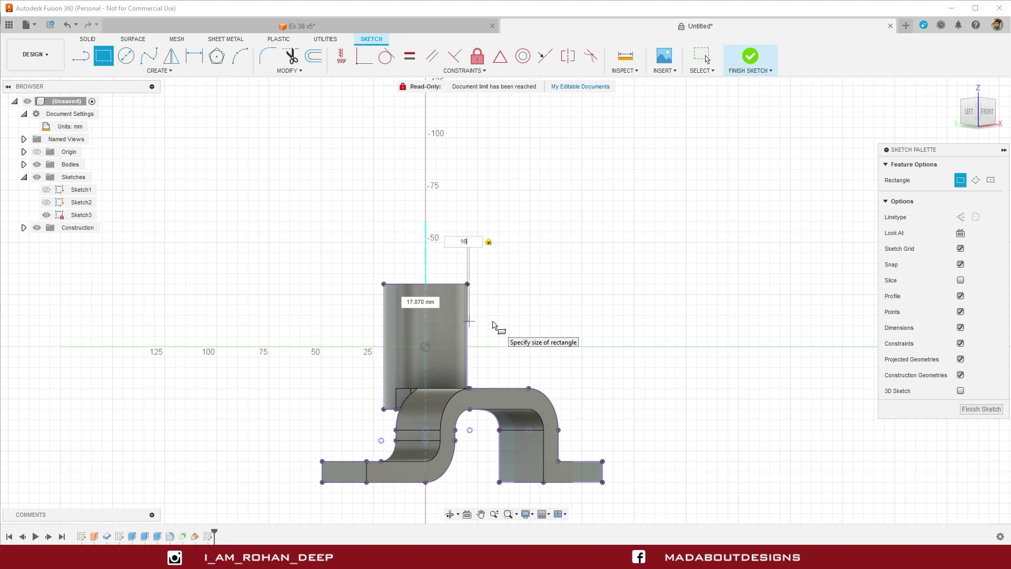
pyautogui.press('Tab')
pyautogui.write('1')
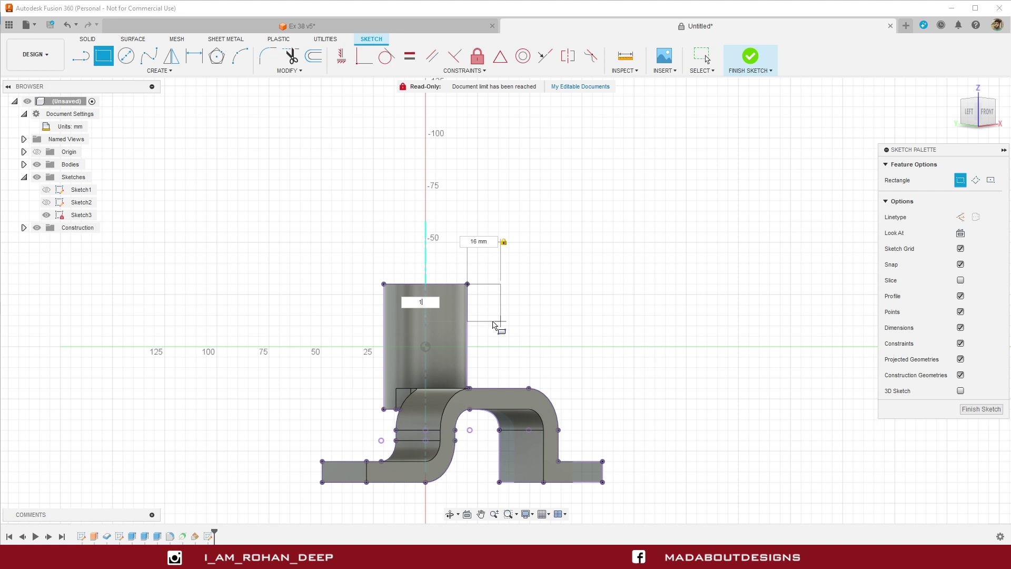
pyautogui.press('Tab')
pyautogui.press('Return')
pyautogui.press('Escape')
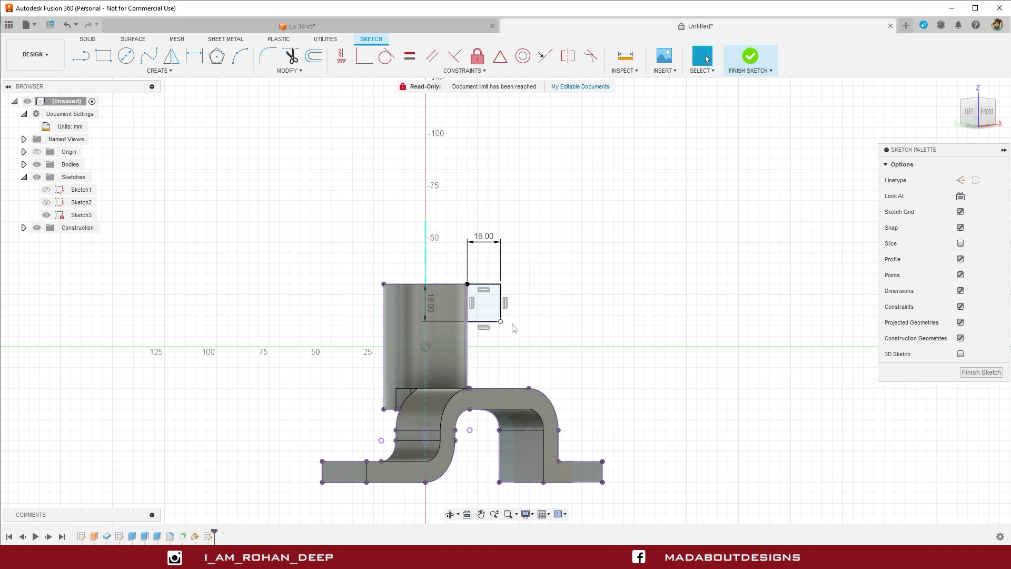
pyautogui.scroll(1, 545, 288)
pyautogui.scroll(1, 545, 287)
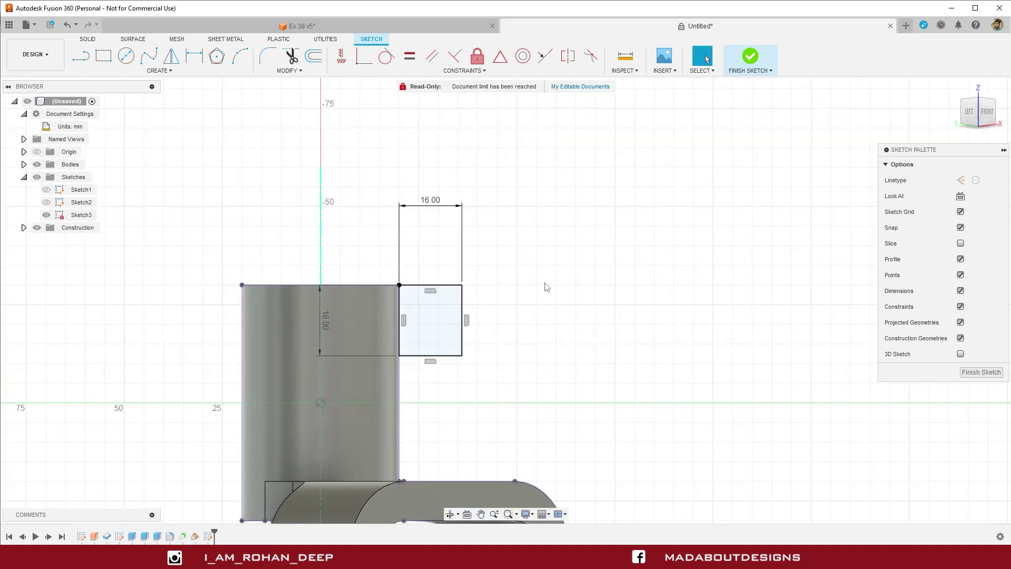
# Draw a circle on the tab's right-edge midpoint spanning its height, plus a concentric Ø10 mm circle
pyautogui.click(127, 57)
pyautogui.scroll(1, 455, 241)
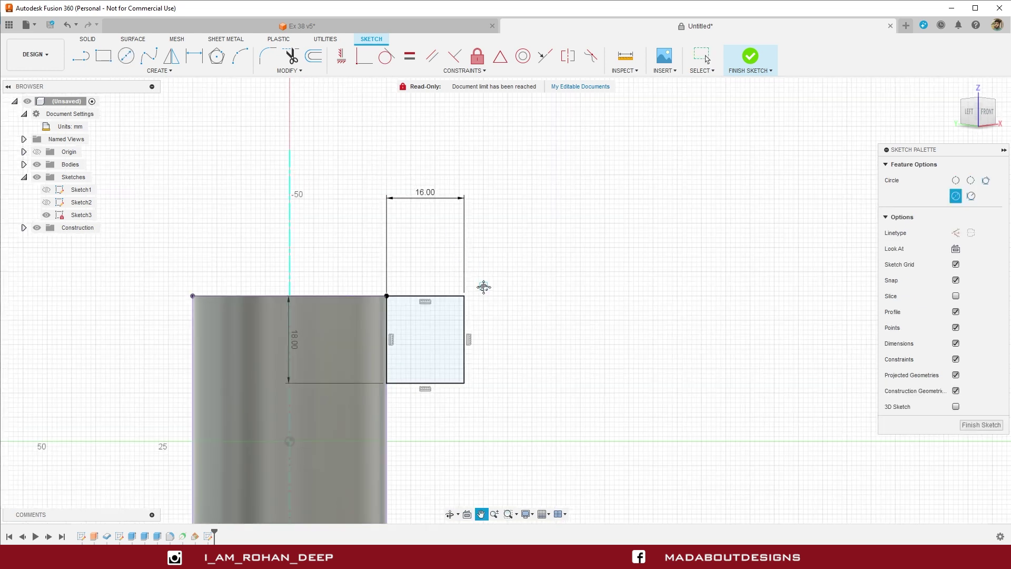
pyautogui.moveTo(482, 291); pyautogui.dragTo(478, 253, button='middle')
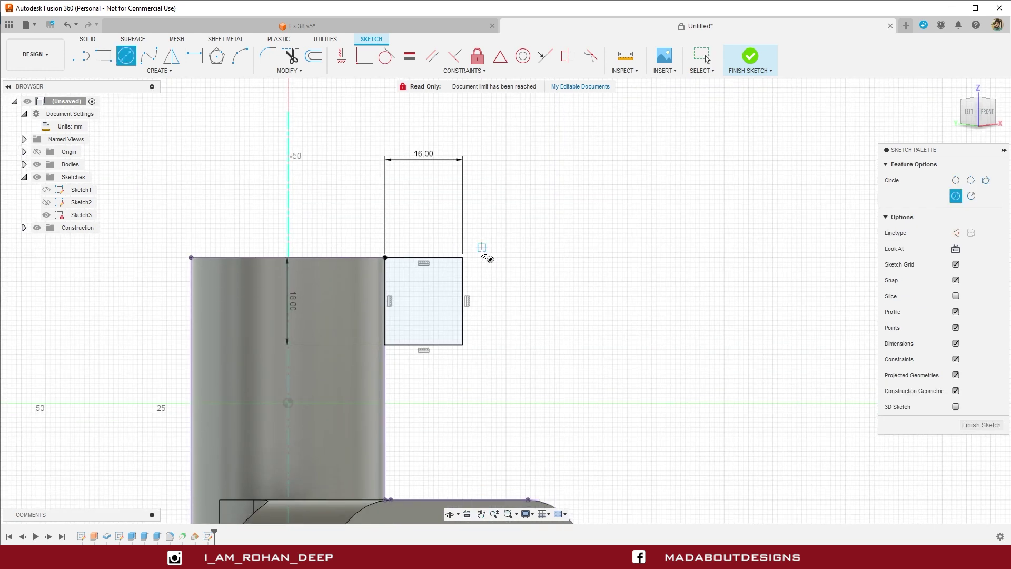
pyautogui.click(463, 300)
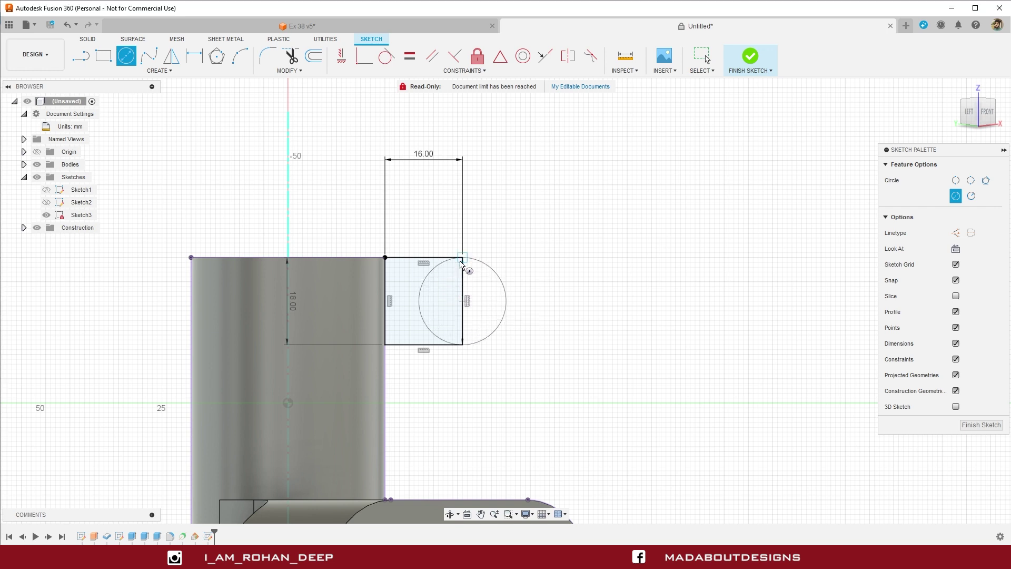
pyautogui.click(461, 263)
pyautogui.scroll(2, 461, 263)
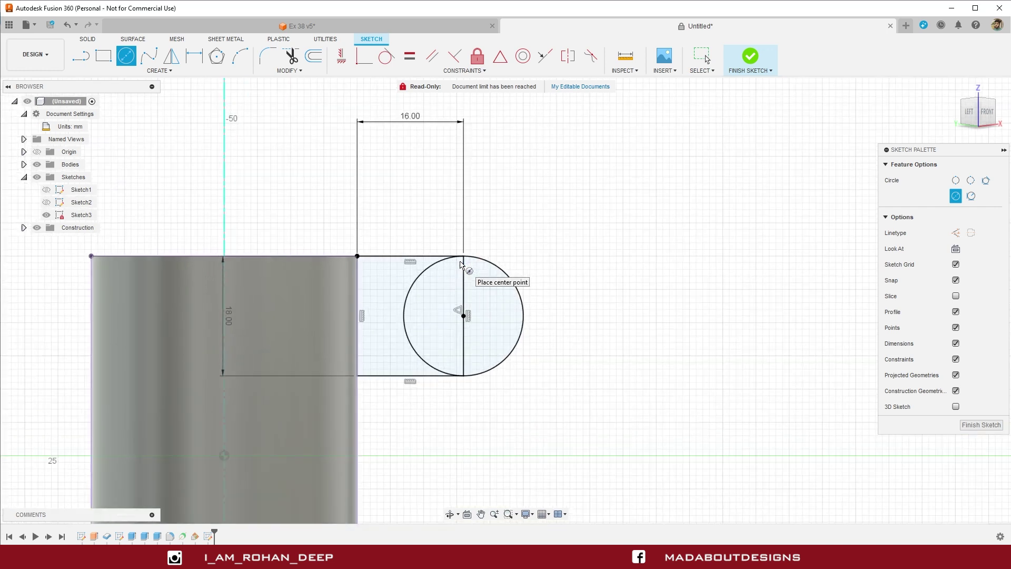
pyautogui.click(464, 315)
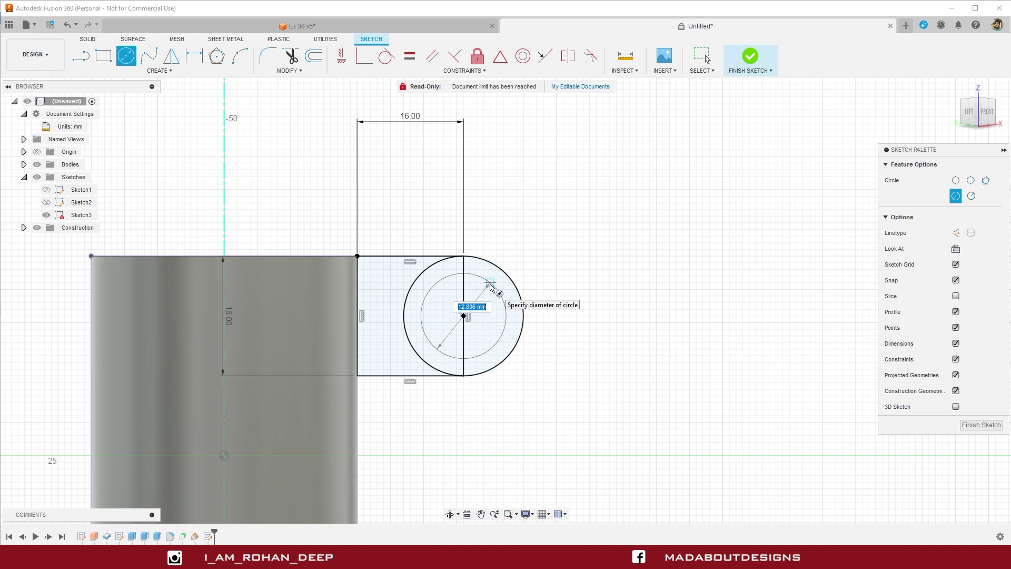
pyautogui.write('10')
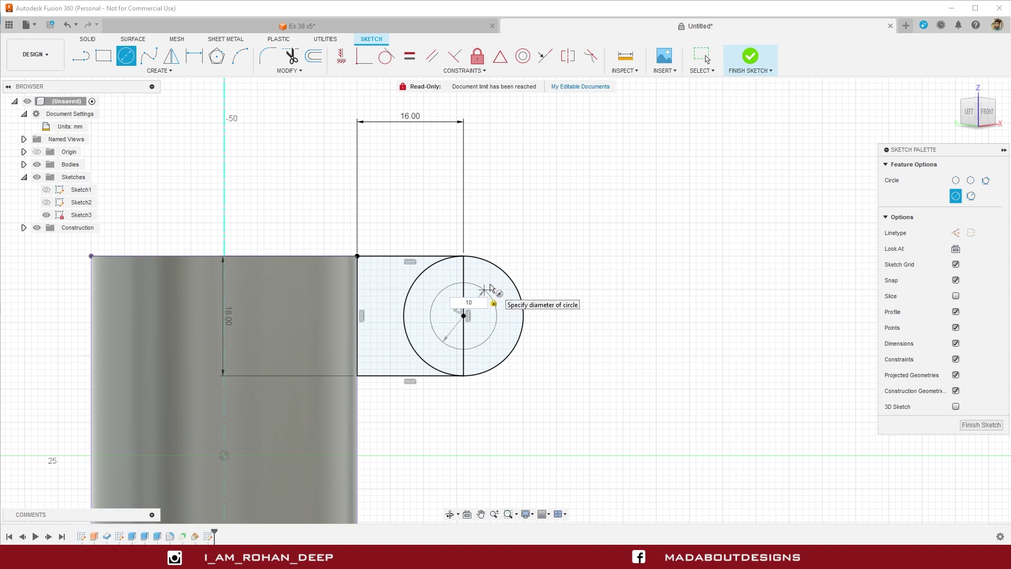
pyautogui.press('Return')
pyautogui.press('Escape')
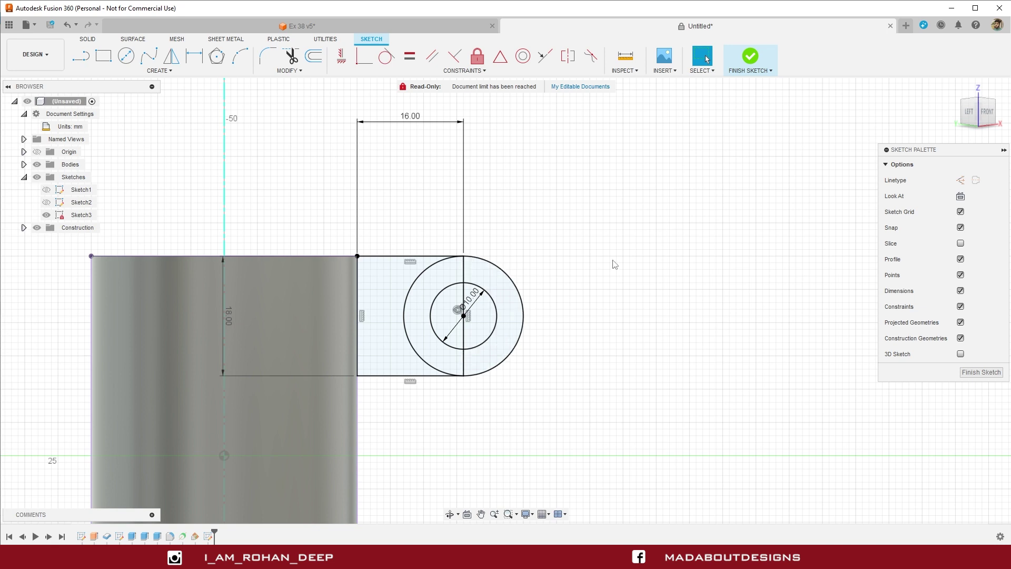
# Replace the tab's vertical end line with a 135° line from its top-right corner to the circle centre
pyautogui.click(464, 335)
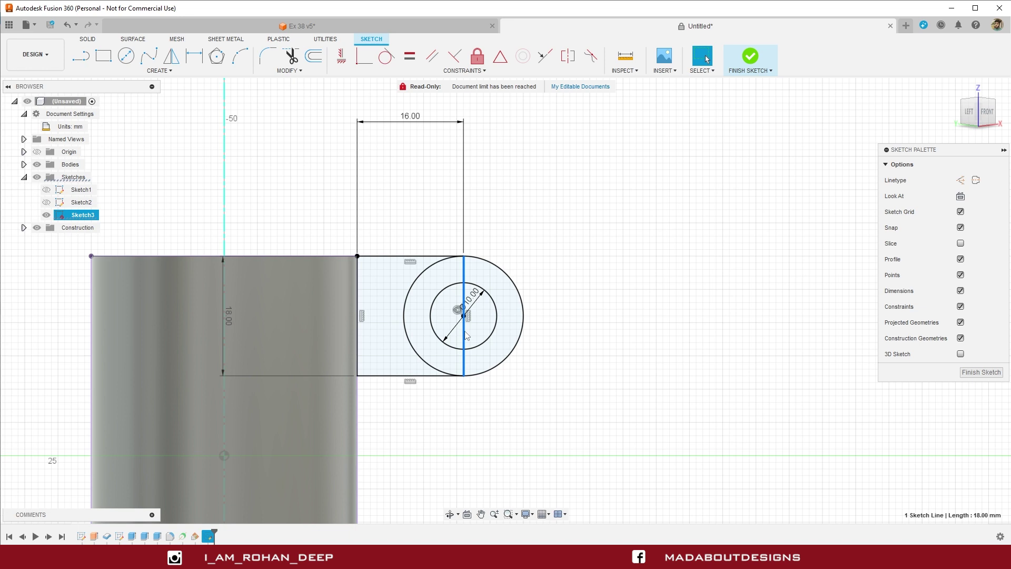
pyautogui.press('Delete')
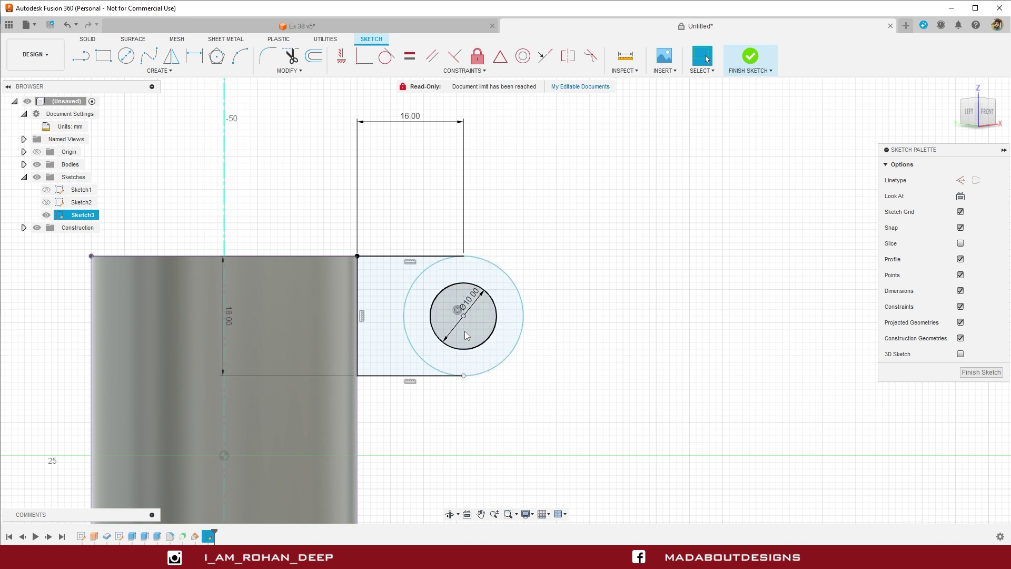
pyautogui.click(85, 57)
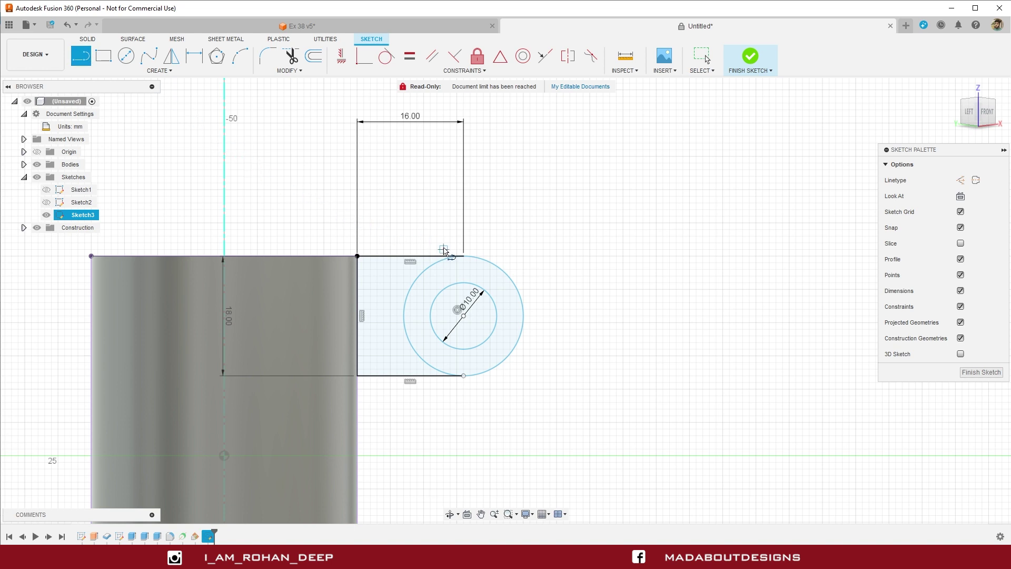
pyautogui.click(463, 257)
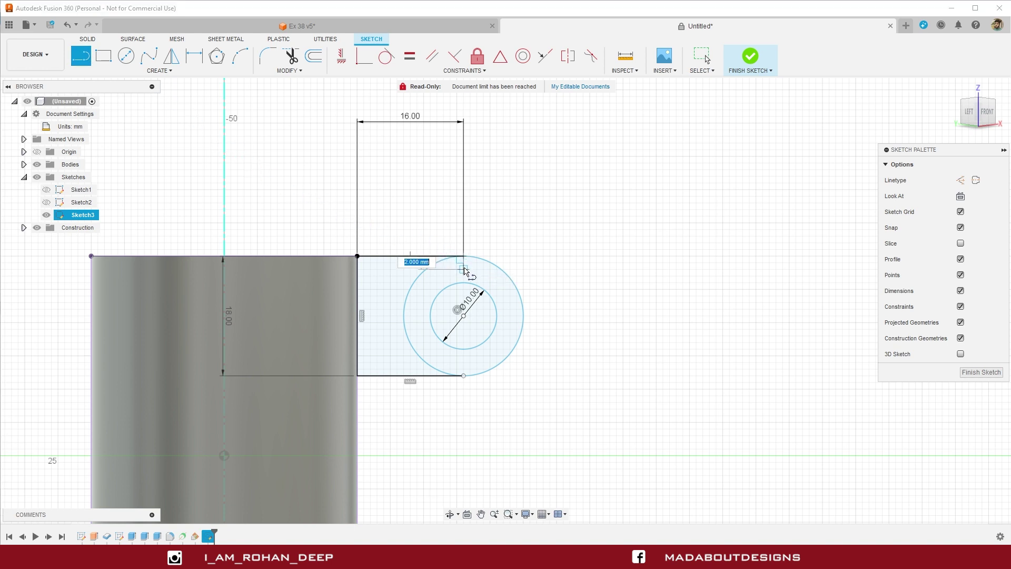
pyautogui.click(464, 316)
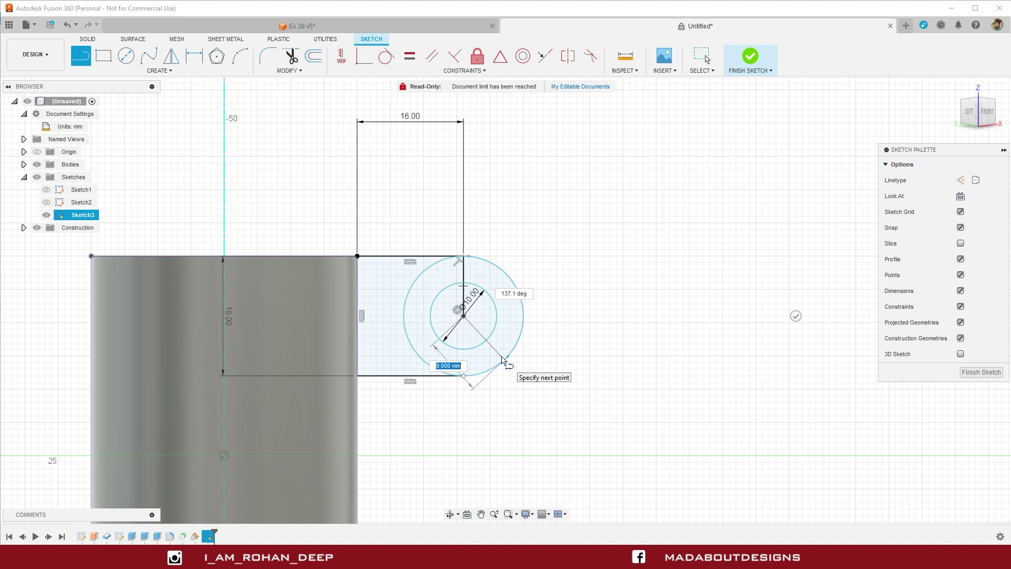
pyautogui.press('Tab')
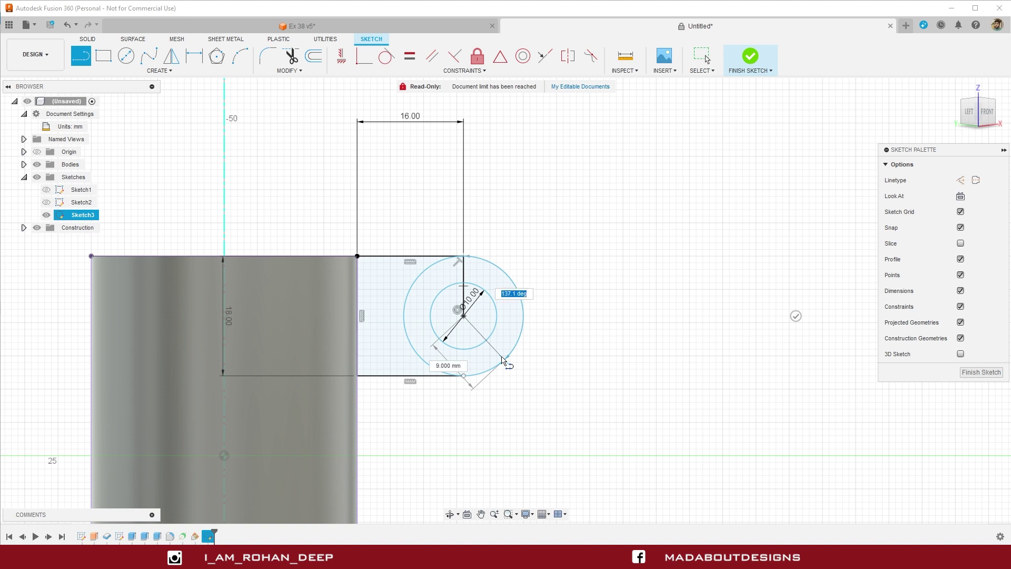
pyautogui.write('135')
pyautogui.press('Tab')
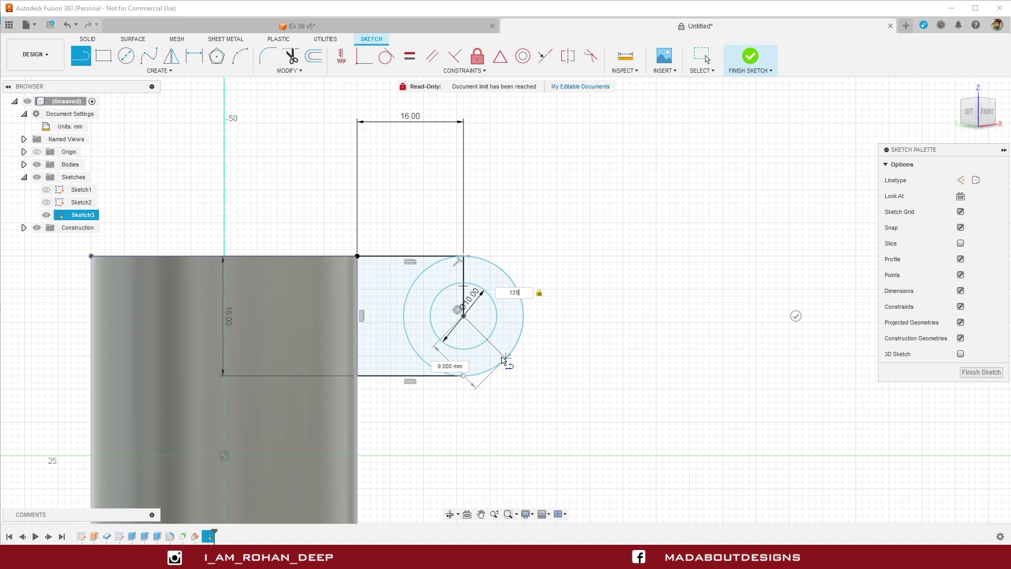
pyautogui.press('Return')
pyautogui.press('Escape')
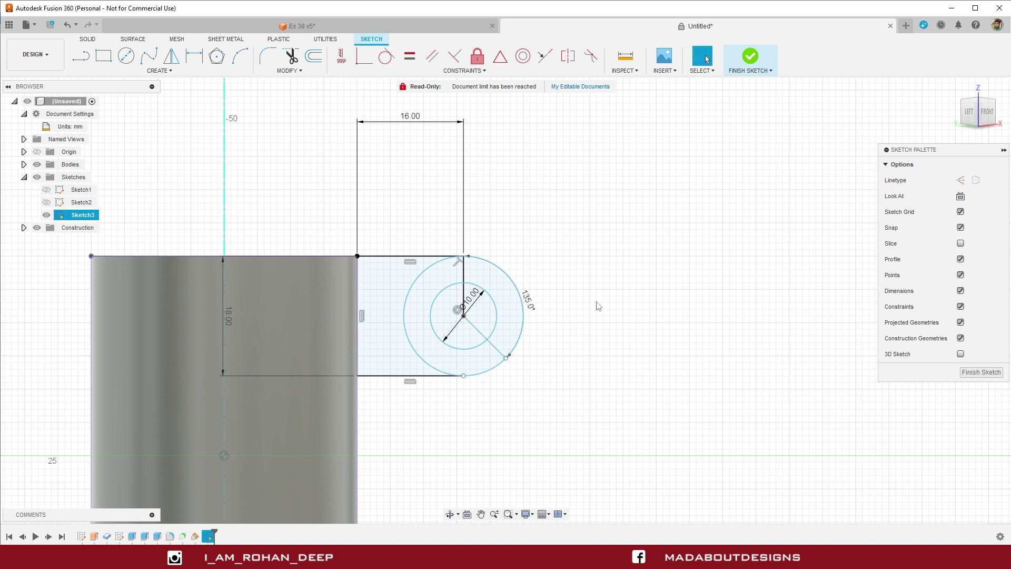
pyautogui.moveTo(537, 304)
pyautogui.mouseDown()
pyautogui.moveTo(553, 293)
pyautogui.moveTo(517, 312)
pyautogui.mouseUp()
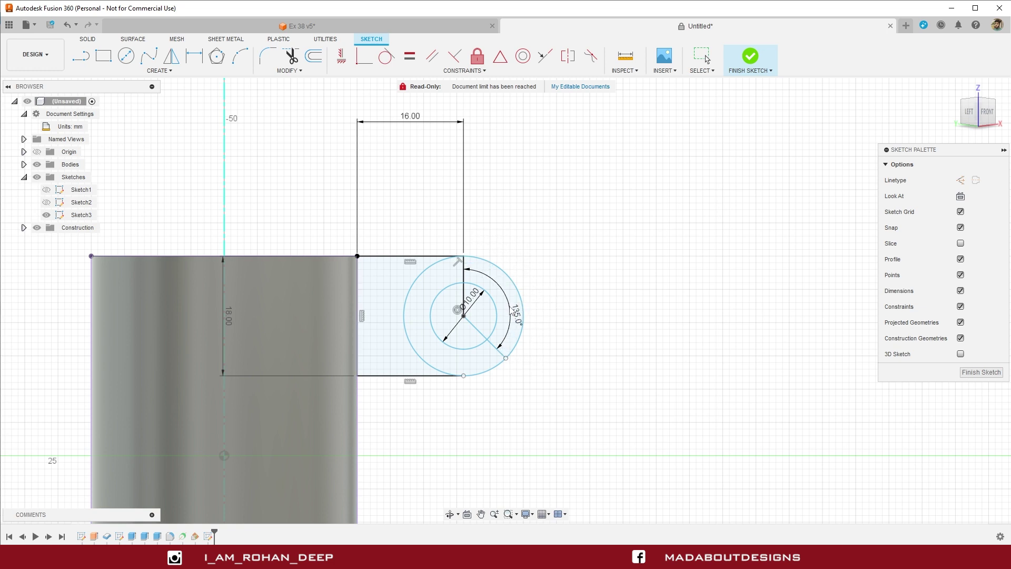
pyautogui.scroll(-1, 580, 288)
pyautogui.scroll(-1, 579, 287)
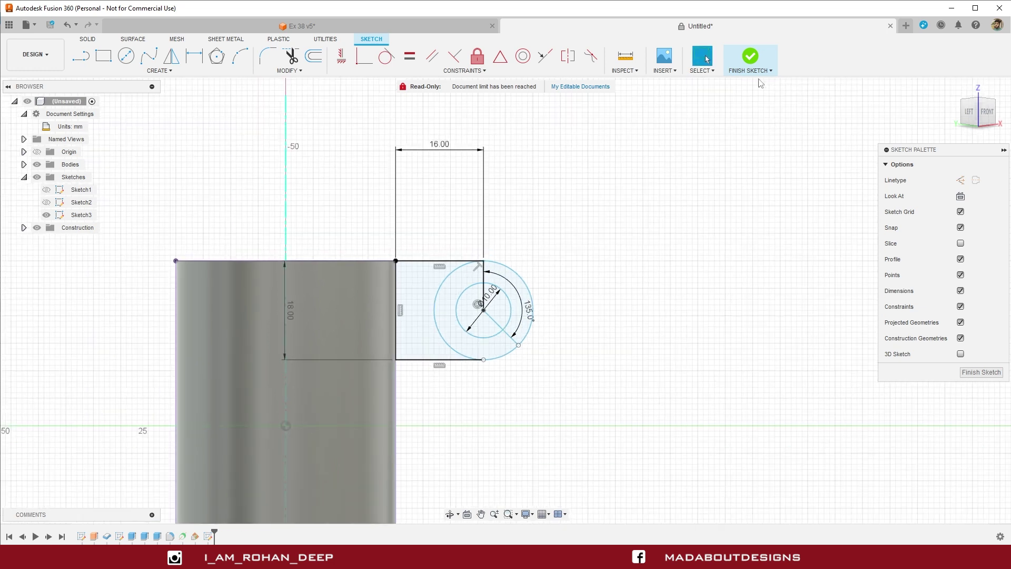
# Finish the sketch and orbit to view the bracket in 3D
pyautogui.click(747, 60)
pyautogui.moveTo(666, 166)
pyautogui.keyDown('shift'); pyautogui.mouseDown(button='middle')
pyautogui.moveTo(662, 193)
pyautogui.moveTo(634, 210)
pyautogui.mouseUp(button='middle'); pyautogui.keyUp('shift')
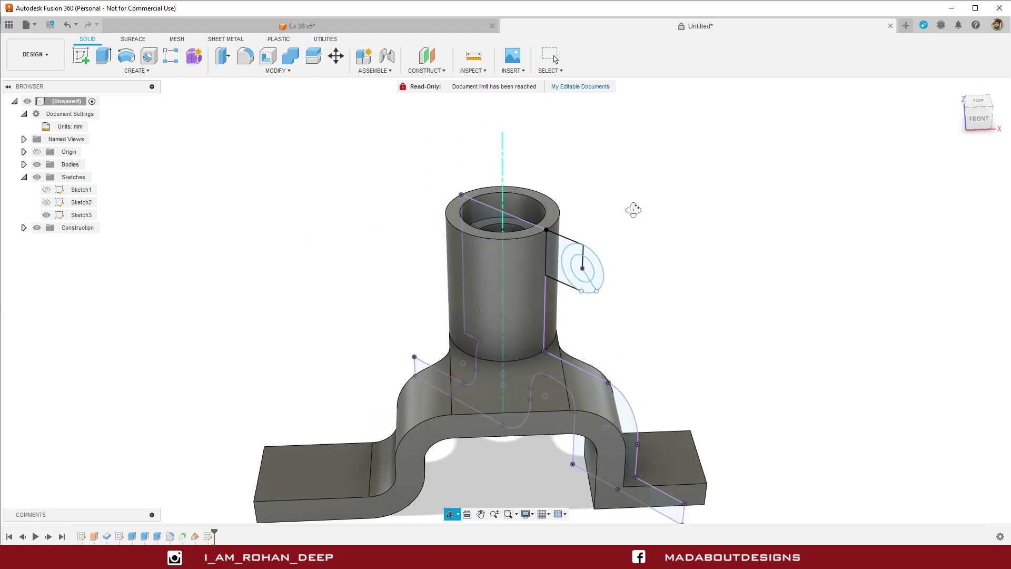
pyautogui.press('Escape')
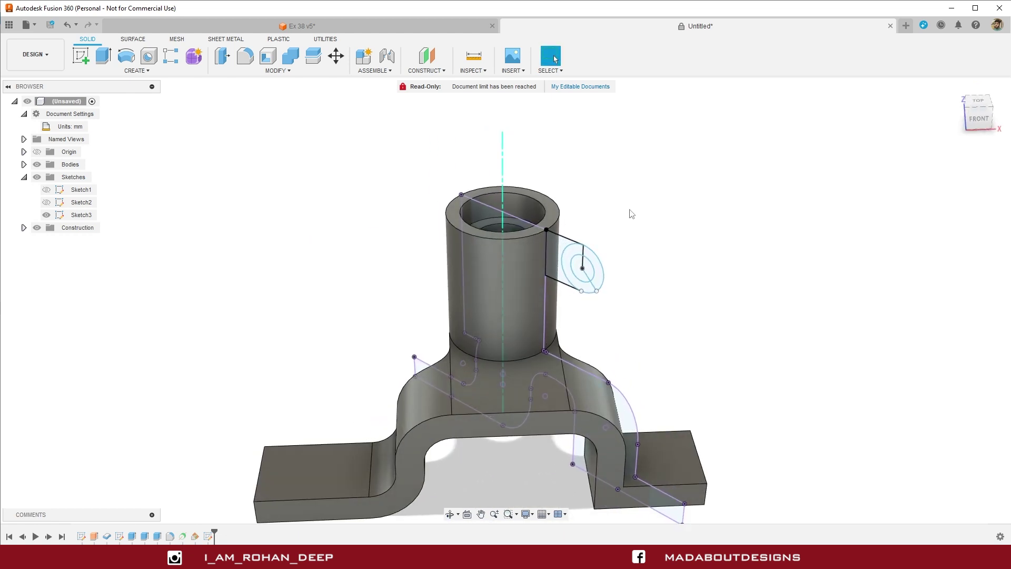
# Start a revolve of the tab and C-shaped ring profiles about the boss's central axis
pyautogui.click(146, 71)
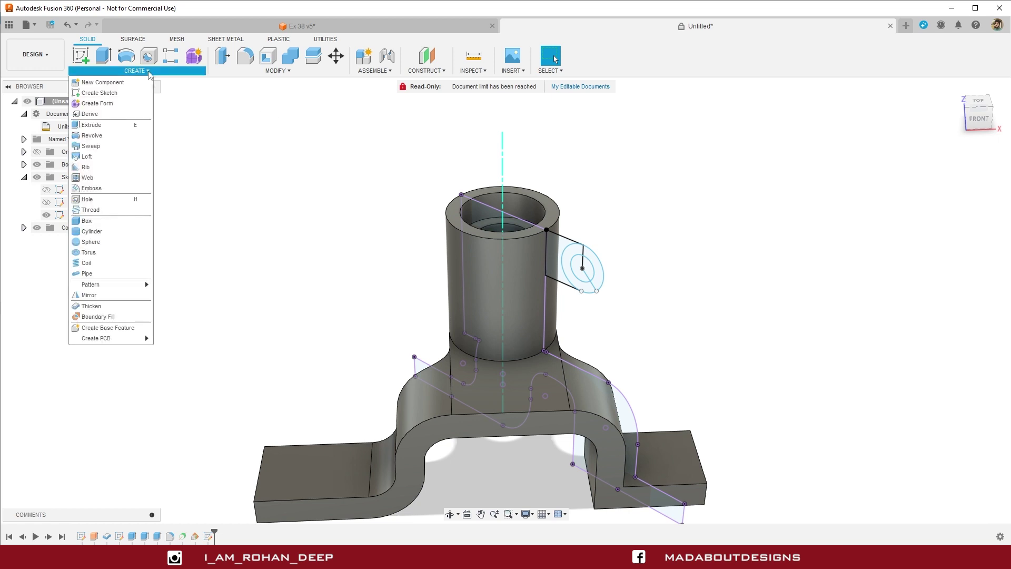
pyautogui.click(92, 136)
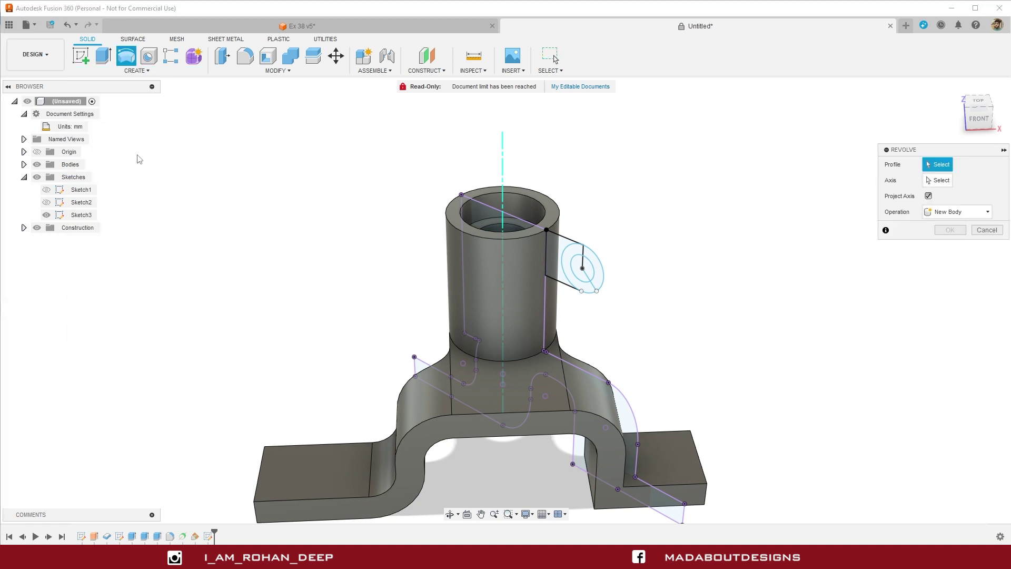
pyautogui.keyDown('shift'); pyautogui.moveTo(671, 232); pyautogui.dragTo(612, 229, button='middle'); pyautogui.keyUp('shift')
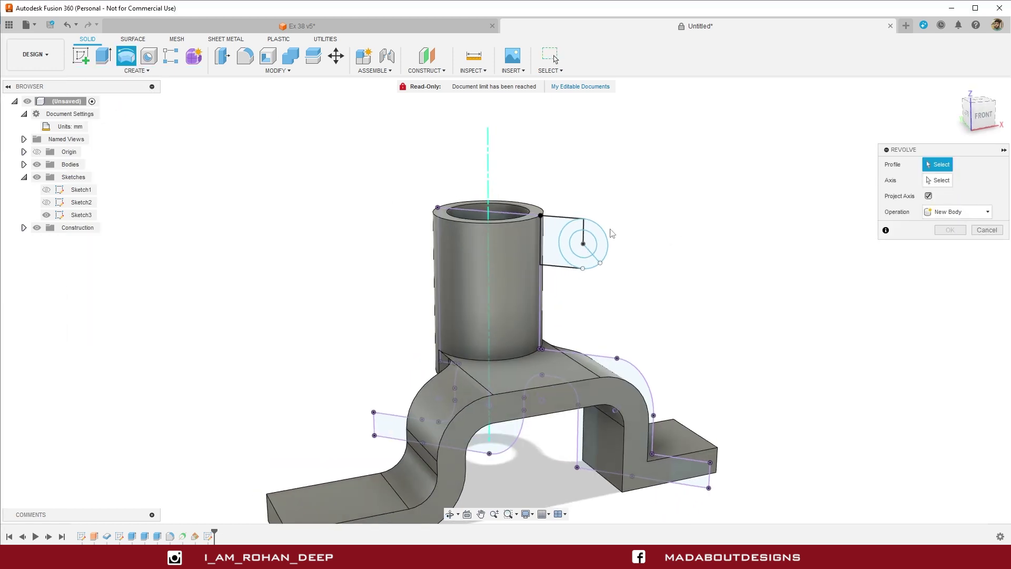
pyautogui.click(550, 221)
pyautogui.scroll(2, 551, 222)
pyautogui.click(578, 236)
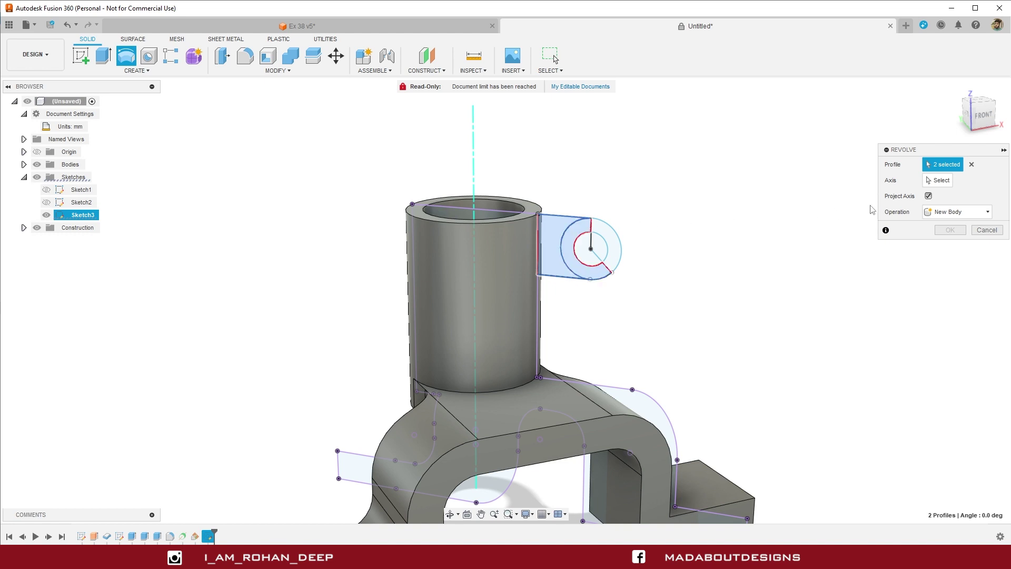
pyautogui.click(937, 180)
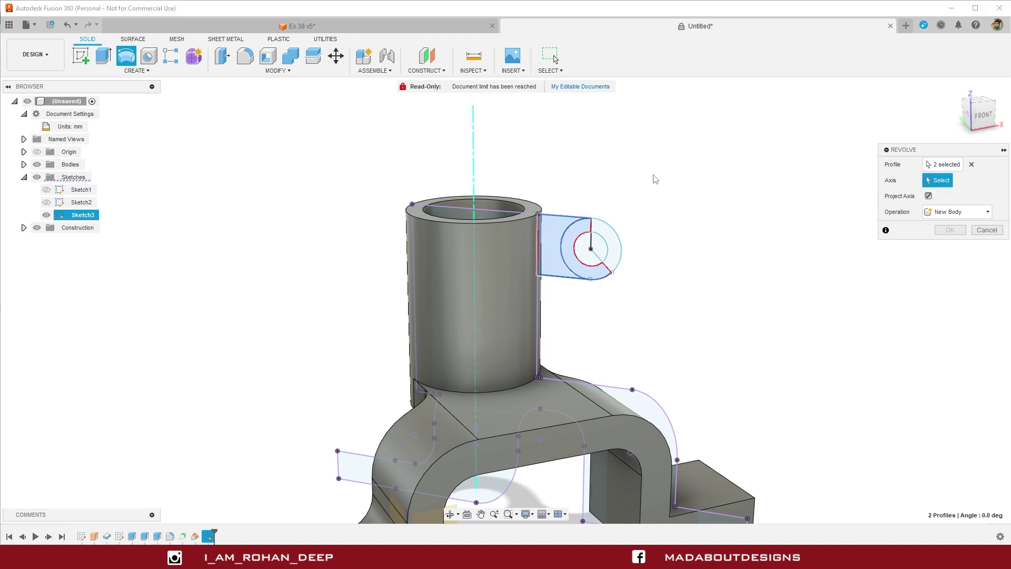
pyautogui.click(474, 162)
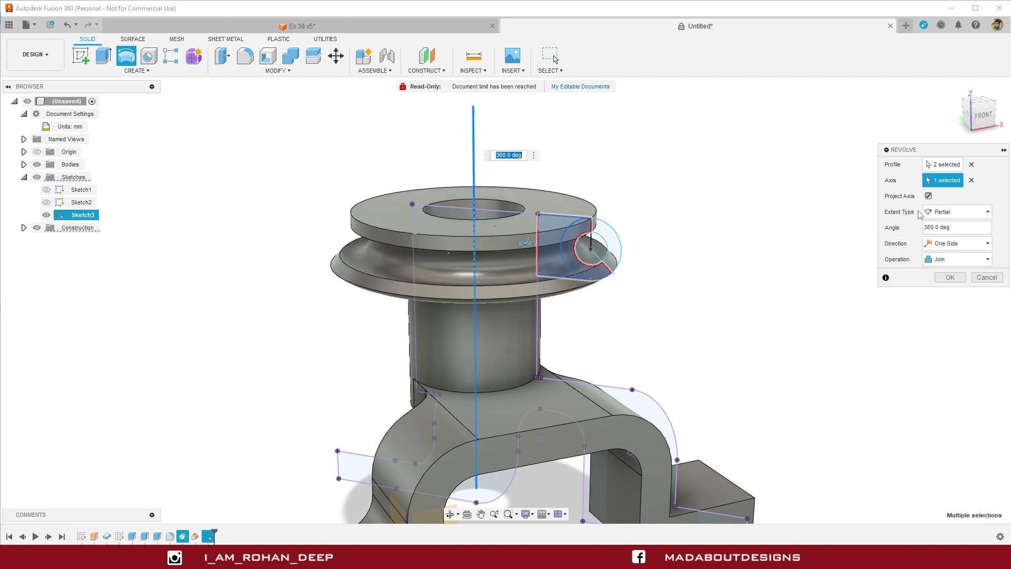
# Make it a partial 7.5° symmetric revolve joined to the boss
pyautogui.click(938, 213)
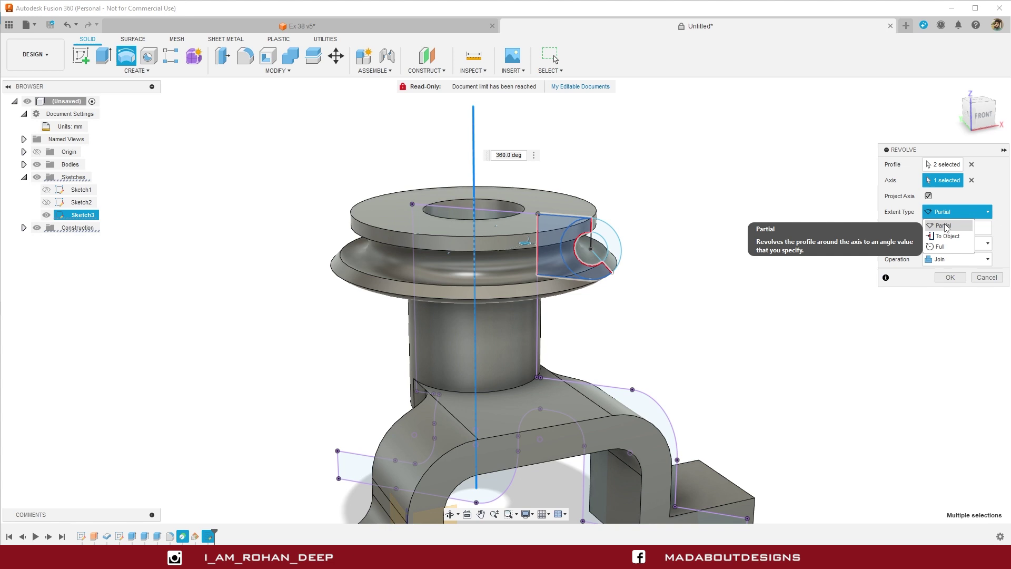
pyautogui.click(945, 227)
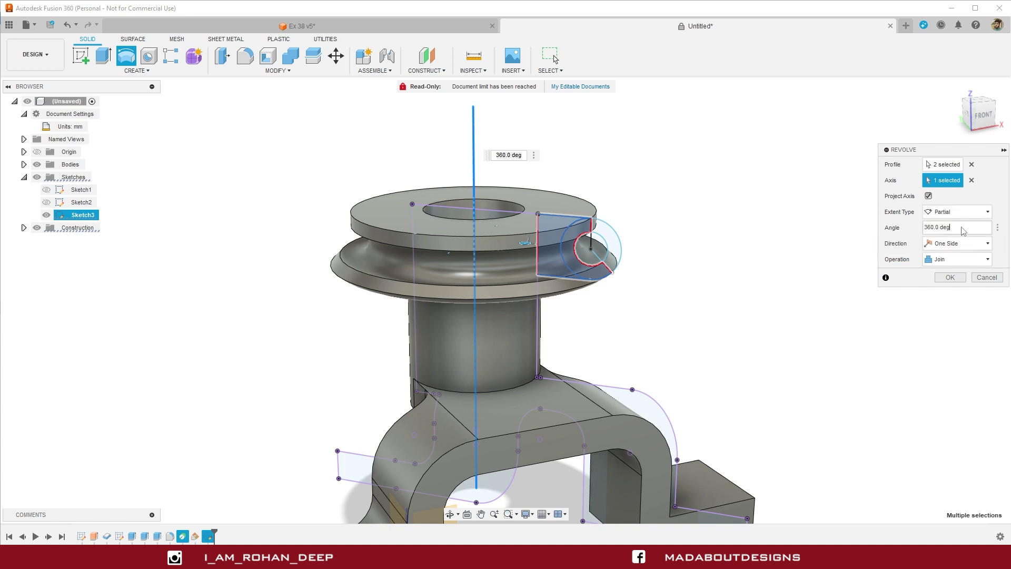
pyautogui.click(923, 229)
pyautogui.write('7.5')
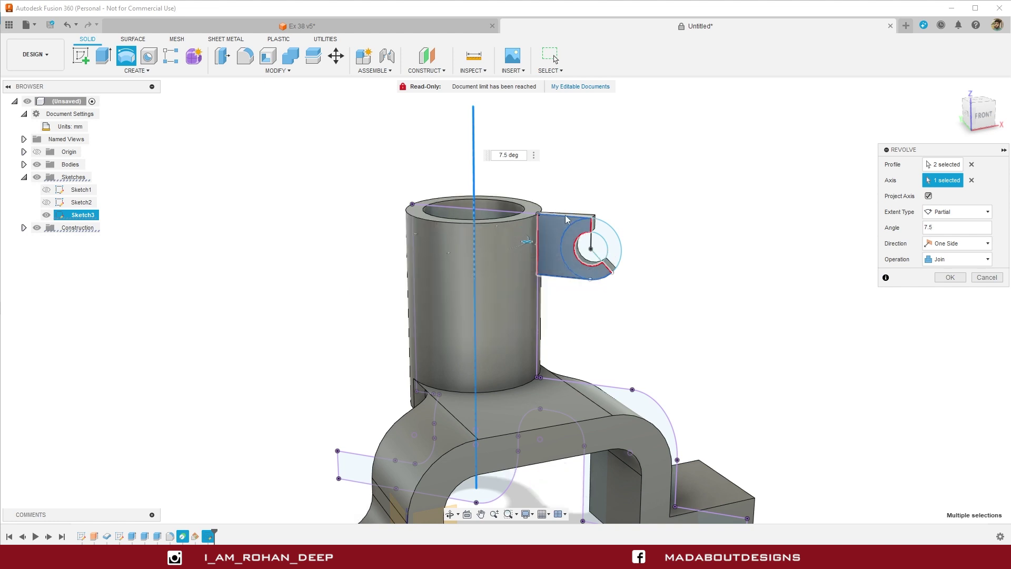
pyautogui.moveTo(673, 188)
pyautogui.keyDown('shift'); pyautogui.mouseDown(button='middle')
pyautogui.moveTo(621, 210)
pyautogui.moveTo(638, 206)
pyautogui.mouseUp(button='middle'); pyautogui.keyUp('shift')
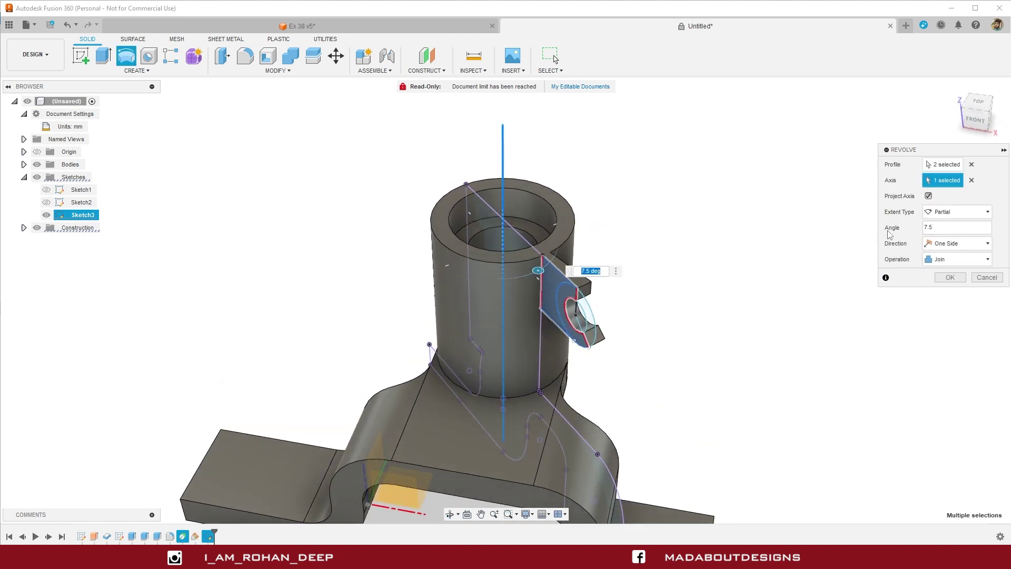
pyautogui.click(948, 244)
pyautogui.click(947, 273)
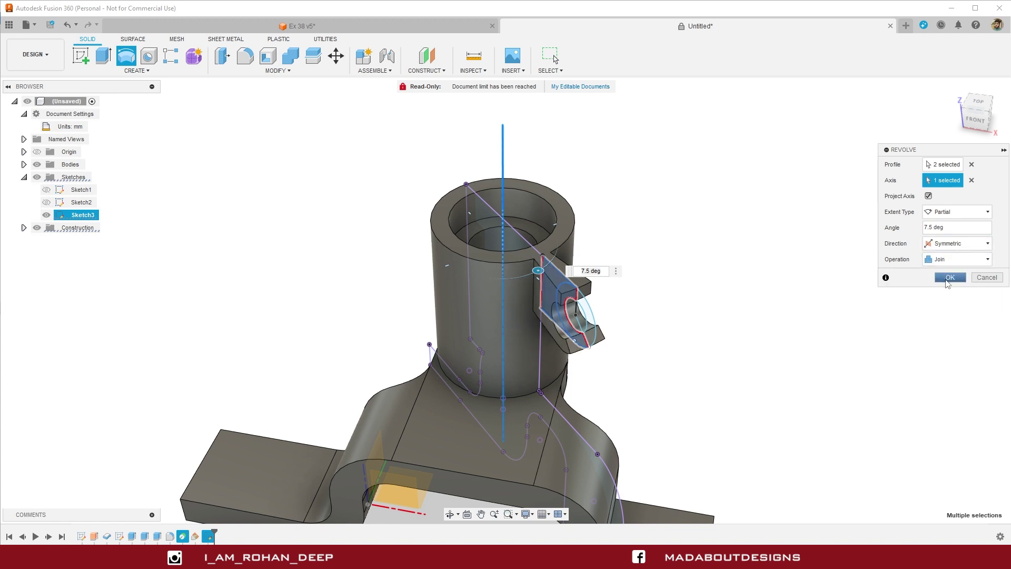
pyautogui.click(949, 278)
pyautogui.moveTo(798, 294)
pyautogui.keyDown('shift'); pyautogui.mouseDown(button='middle')
pyautogui.moveTo(821, 270)
pyautogui.moveTo(821, 278)
pyautogui.mouseUp(button='middle'); pyautogui.keyUp('shift')
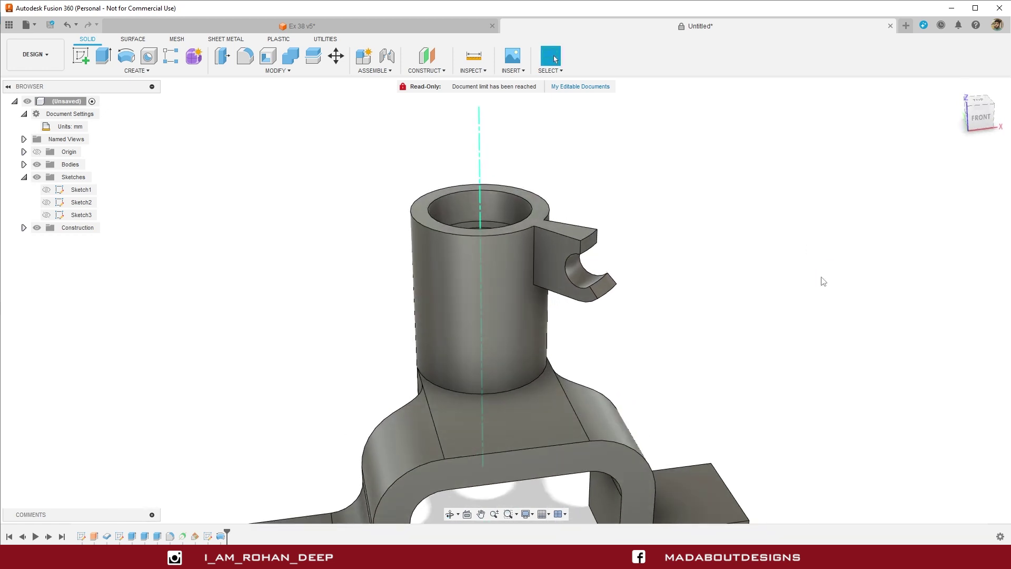
# Show Sketch3 and revolve the eye-tab profile about the cylinder axis
pyautogui.click(46, 215)
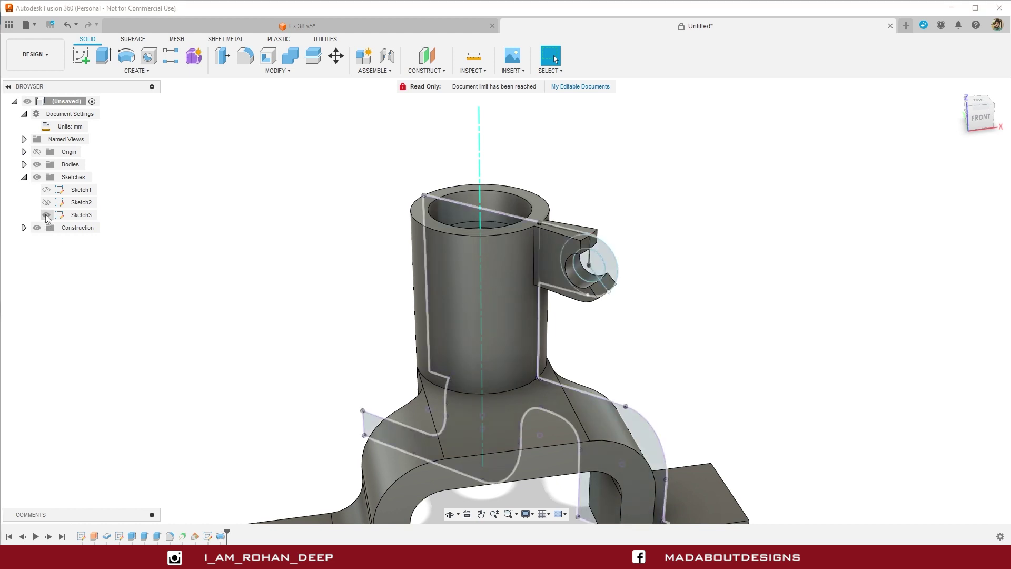
pyautogui.click(137, 72)
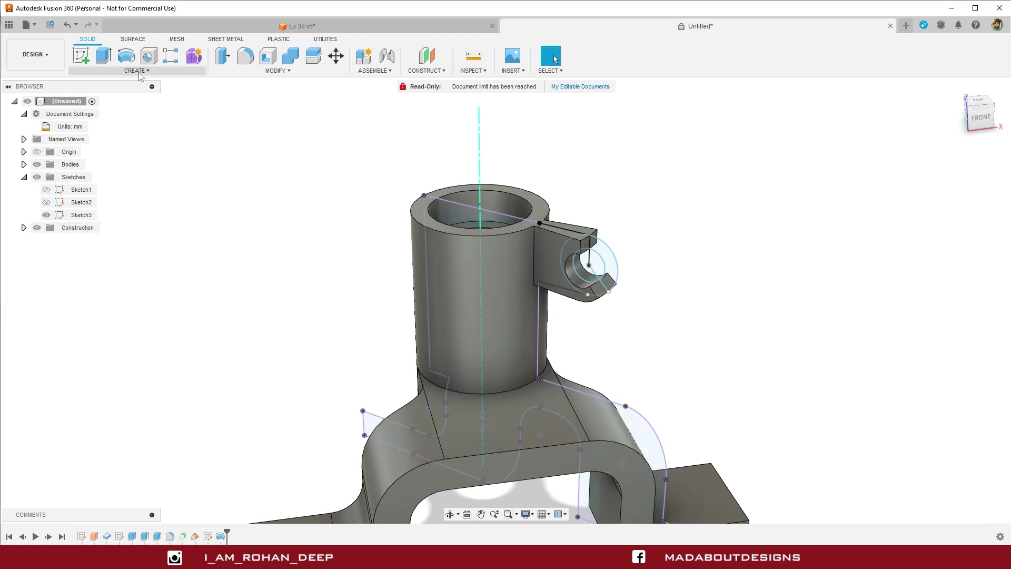
pyautogui.click(92, 135)
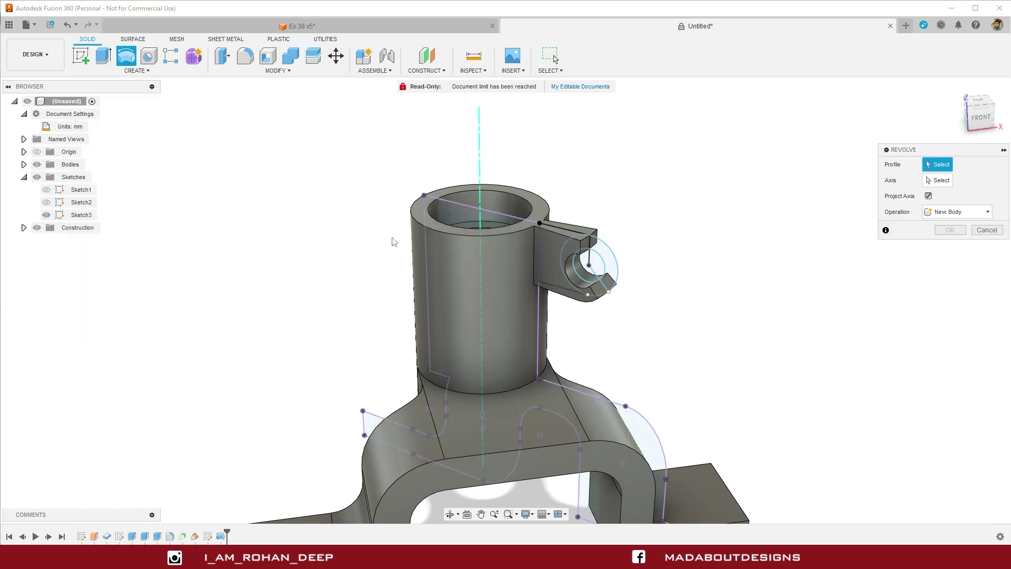
pyautogui.moveTo(395, 242); pyautogui.dragTo(299, 253, button='middle')
pyautogui.scroll(3, 521, 271)
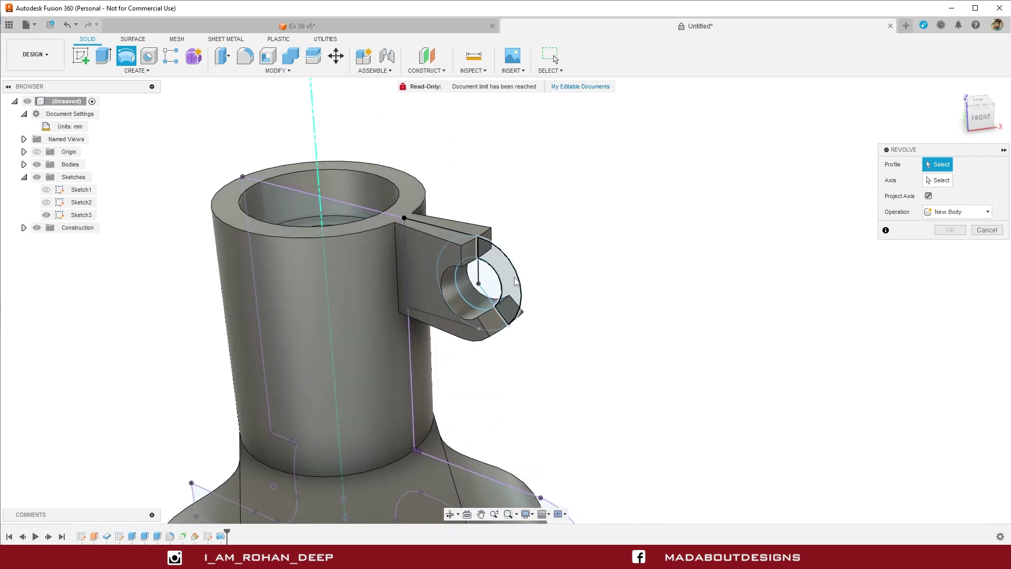
pyautogui.click(514, 281)
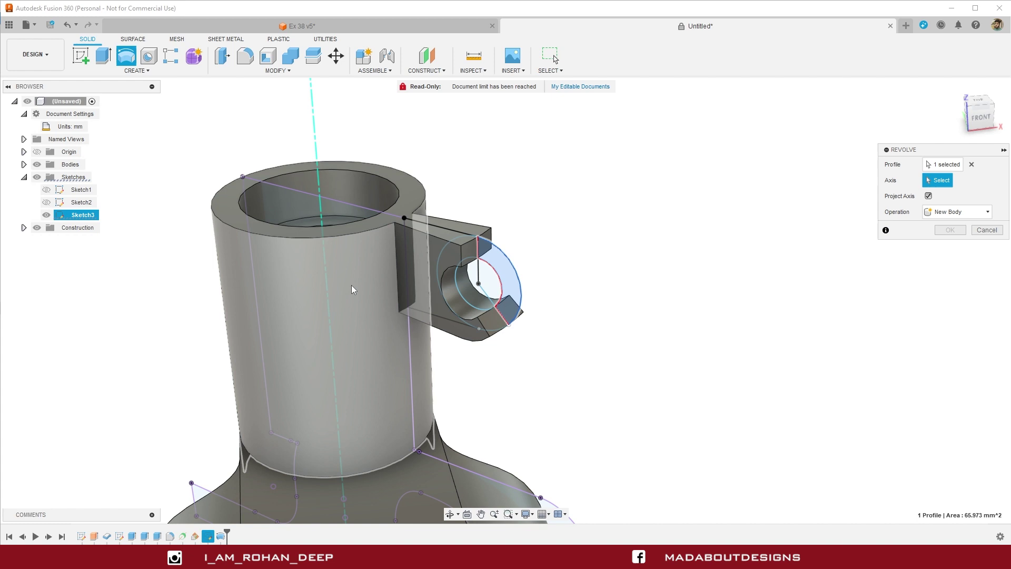
pyautogui.click(349, 289)
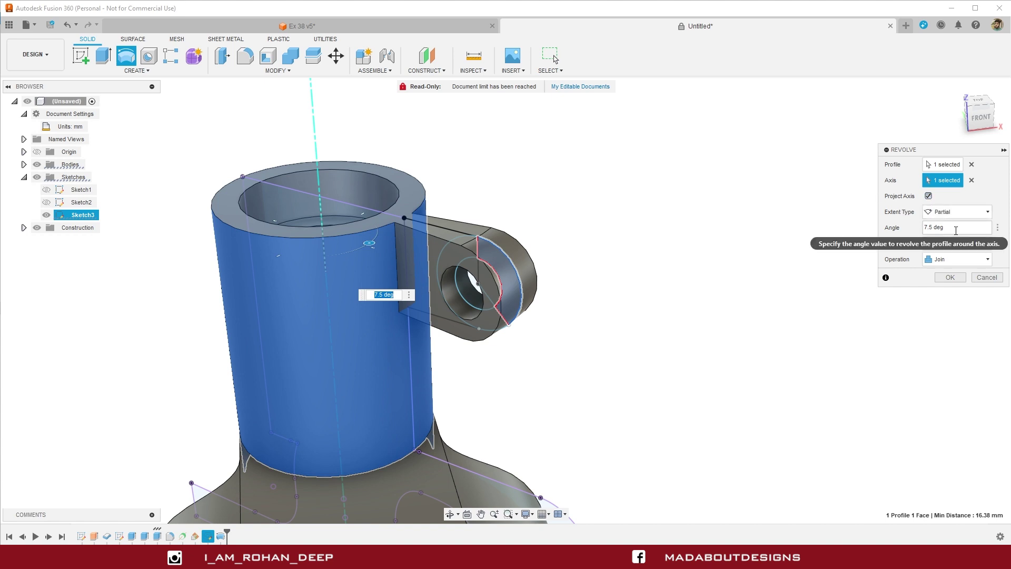
# Make the 7.5° revolve one-sided, join it, and hide Sketch3
pyautogui.click(940, 243)
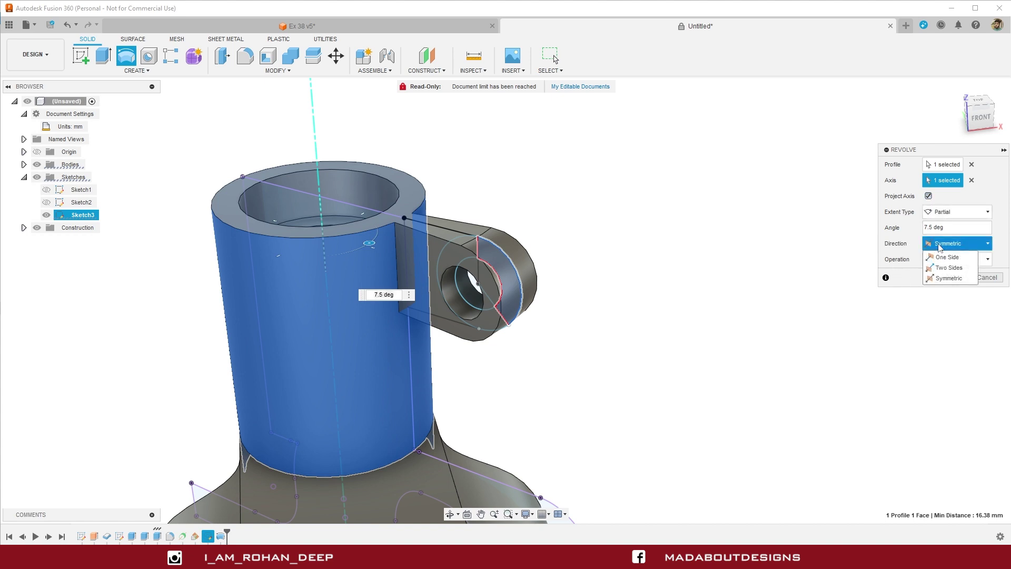
pyautogui.click(951, 261)
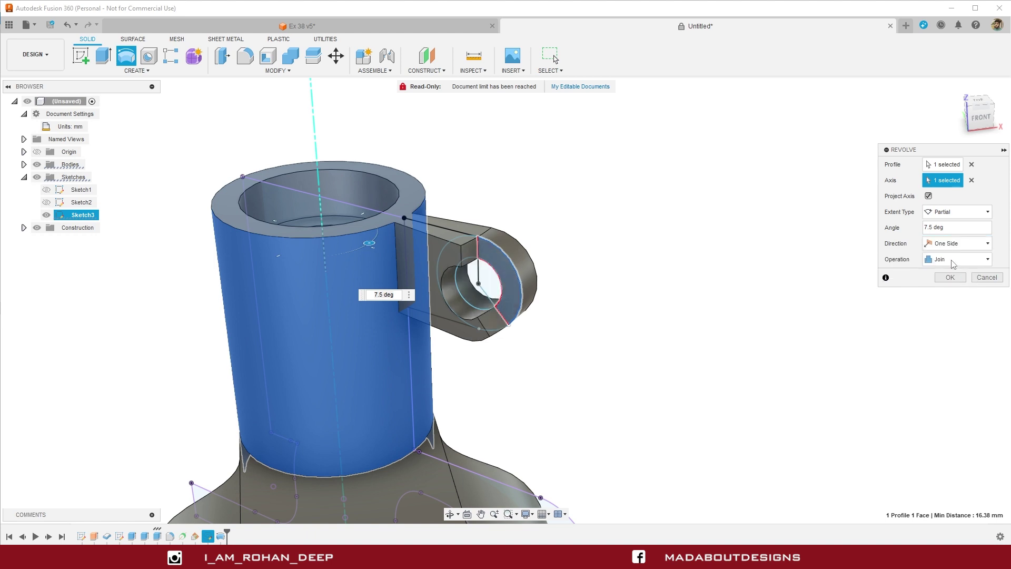
pyautogui.scroll(2, 672, 282)
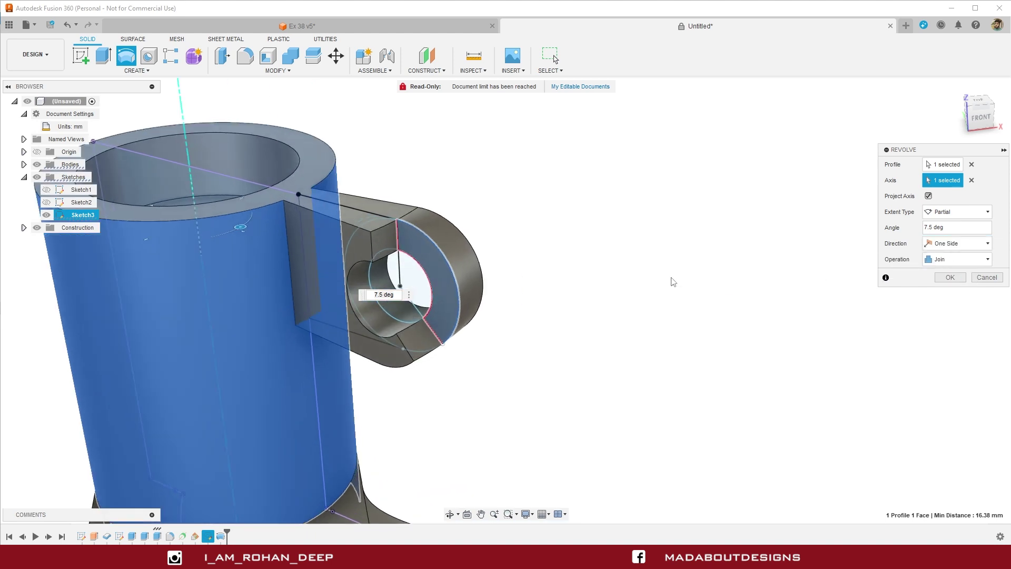
pyautogui.click(950, 277)
pyautogui.scroll(-2, 659, 282)
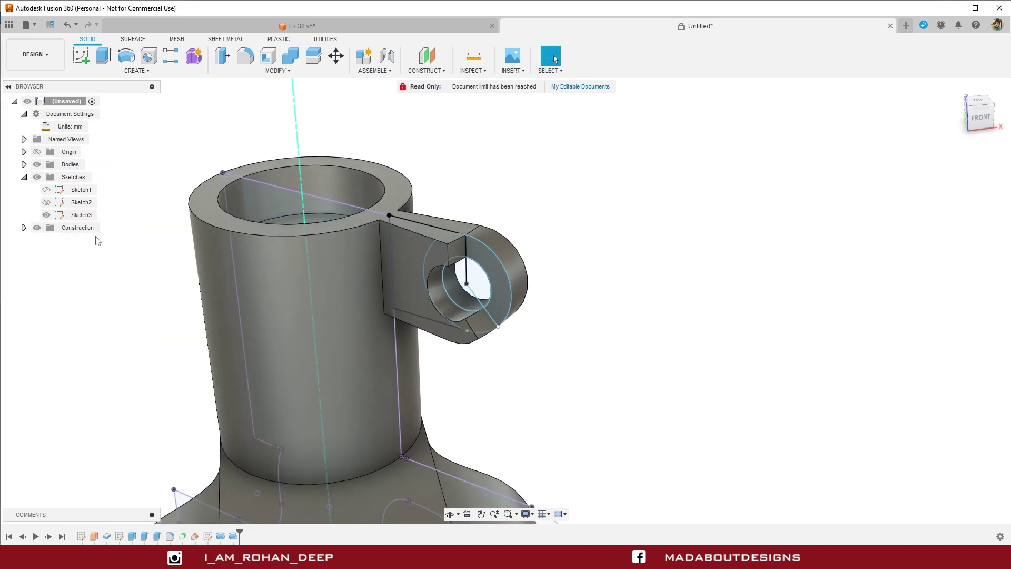
pyautogui.click(52, 215)
pyautogui.click(47, 216)
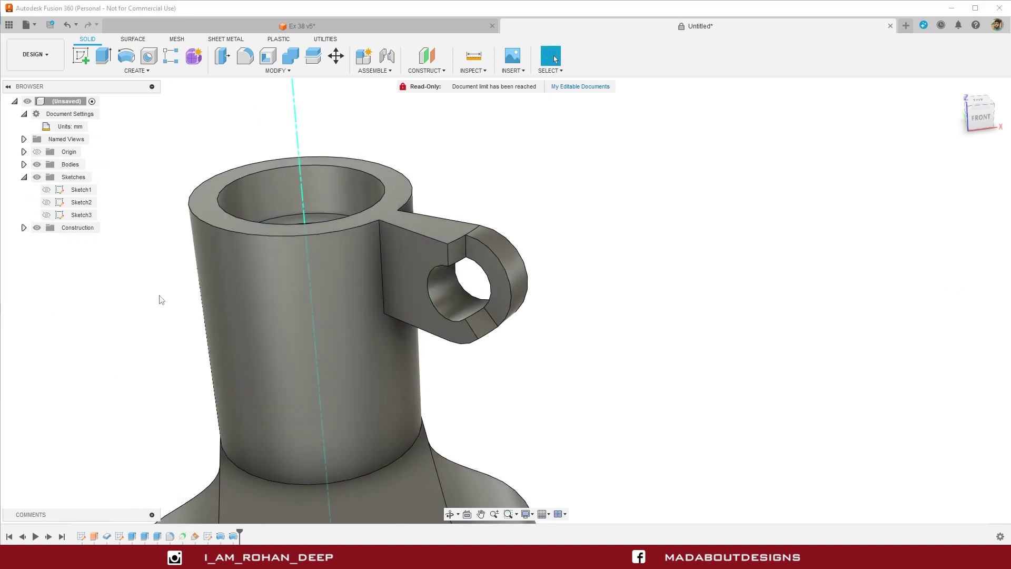
# Fillet the two edges at the eye-tab hole with a 2 mm radius
pyautogui.moveTo(162, 300)
pyautogui.keyDown('shift'); pyautogui.mouseDown(button='middle')
pyautogui.moveTo(225, 315)
pyautogui.moveTo(204, 323)
pyautogui.moveTo(215, 314)
pyautogui.mouseUp(button='middle'); pyautogui.keyUp('shift')
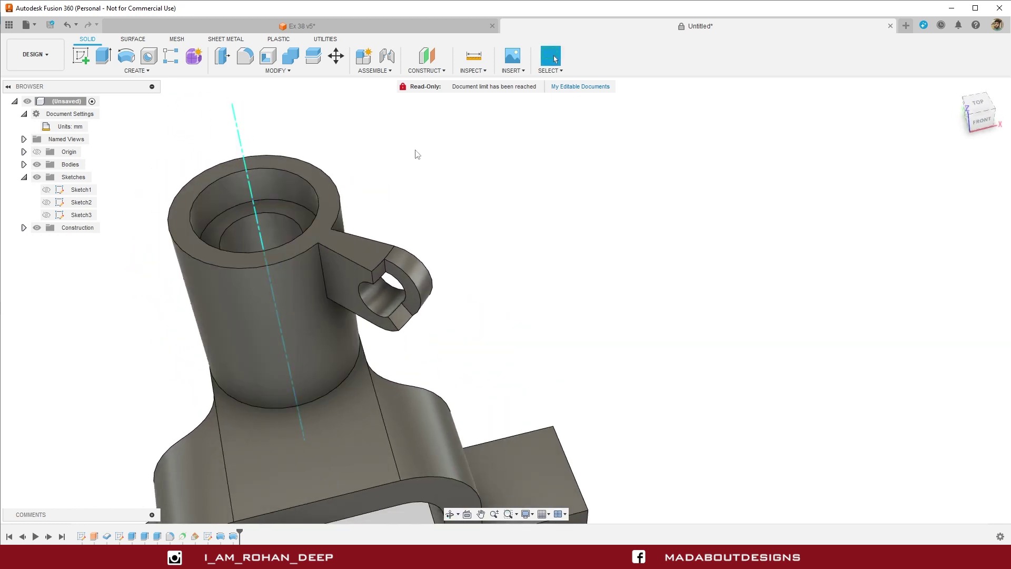
pyautogui.press('f')
pyautogui.scroll(3, 433, 275)
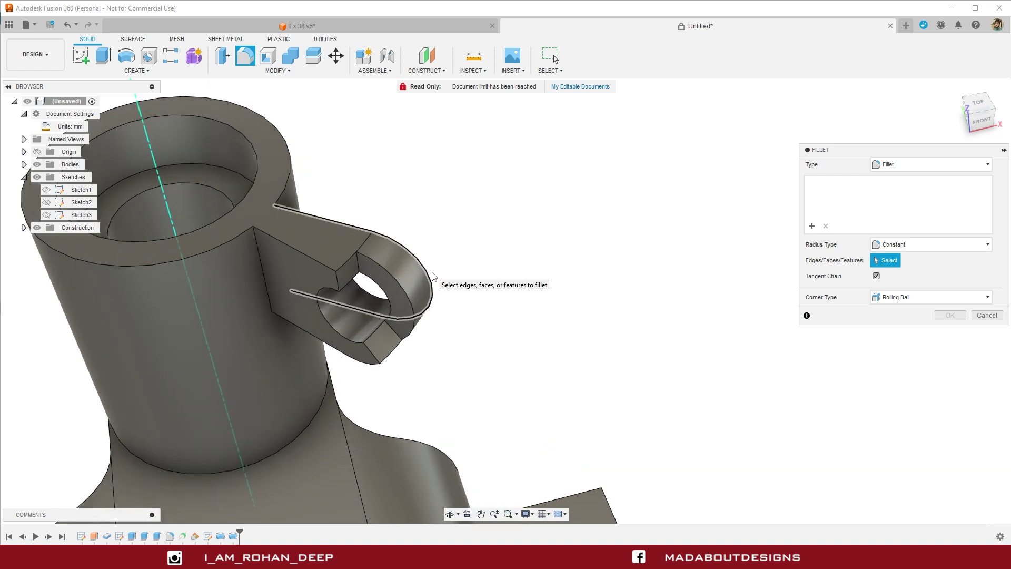
pyautogui.click(350, 269)
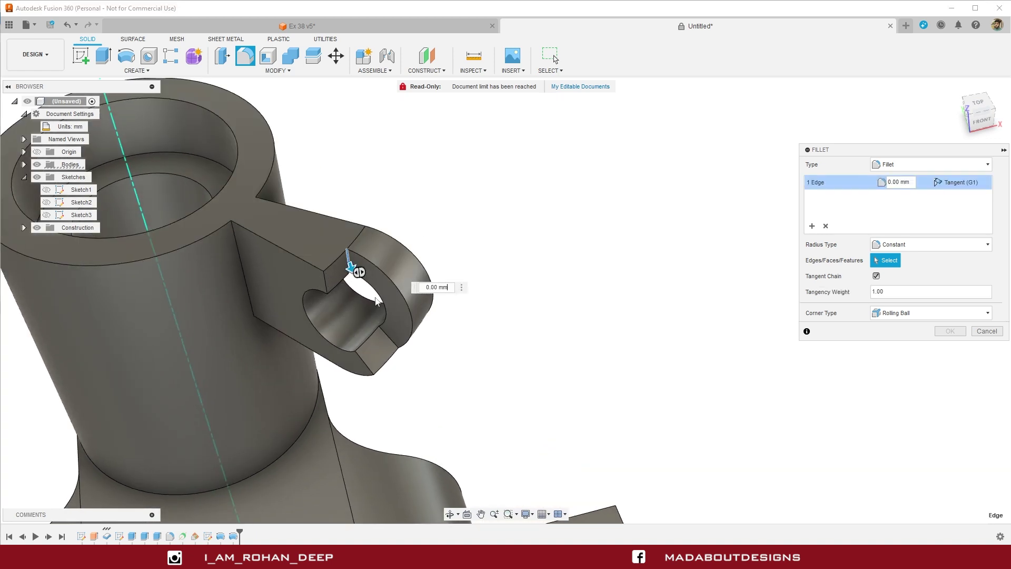
pyautogui.click(387, 331)
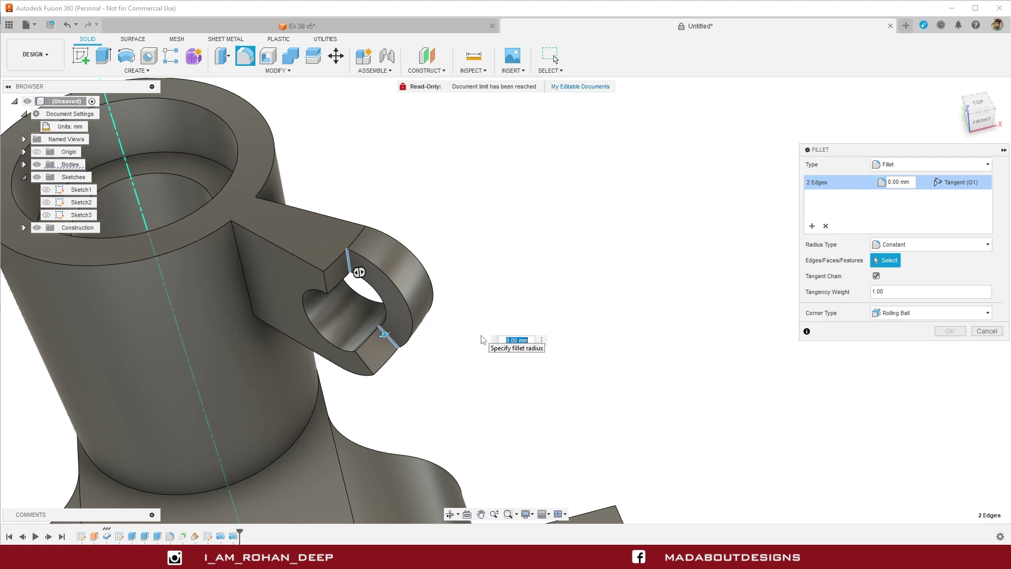
pyautogui.write('2')
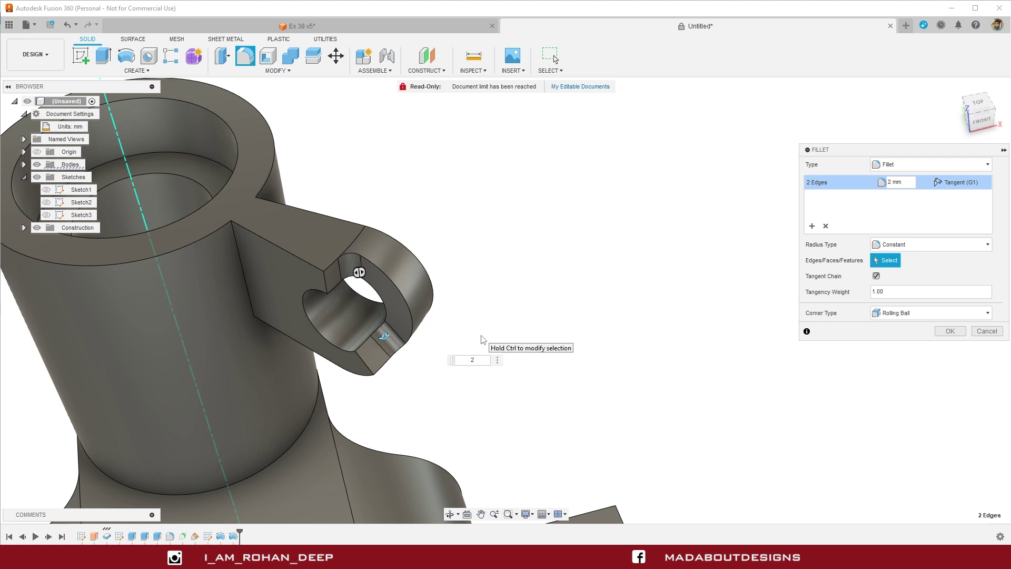
pyautogui.press('Return')
pyautogui.scroll(-5, 484, 340)
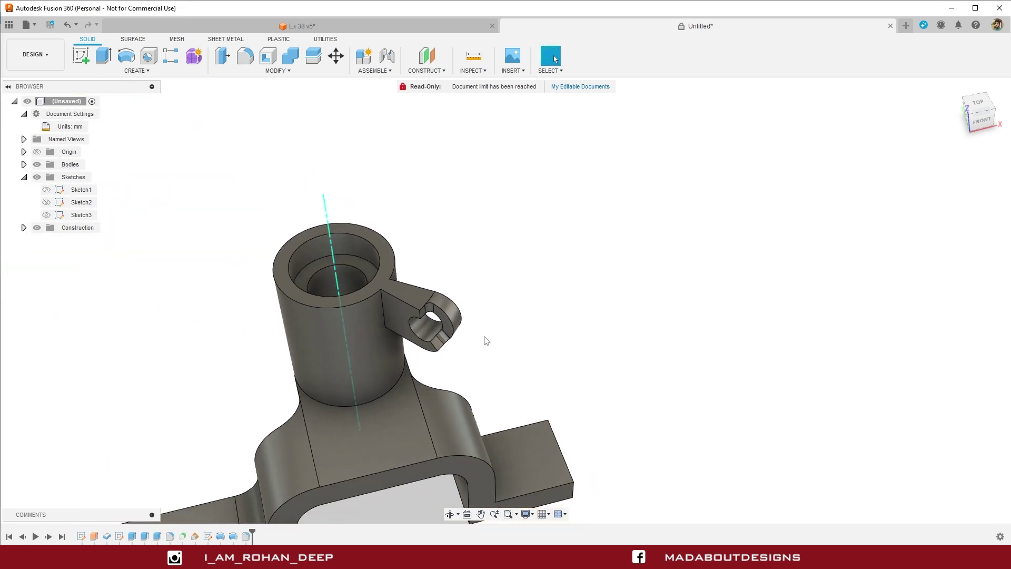
# Bring the whole bracket into view, then select and clear both base end faces
pyautogui.moveTo(484, 339)
pyautogui.mouseDown(button='middle')
pyautogui.moveTo(494, 245)
pyautogui.moveTo(508, 220)
pyautogui.moveTo(550, 205)
pyautogui.mouseUp(button='middle')
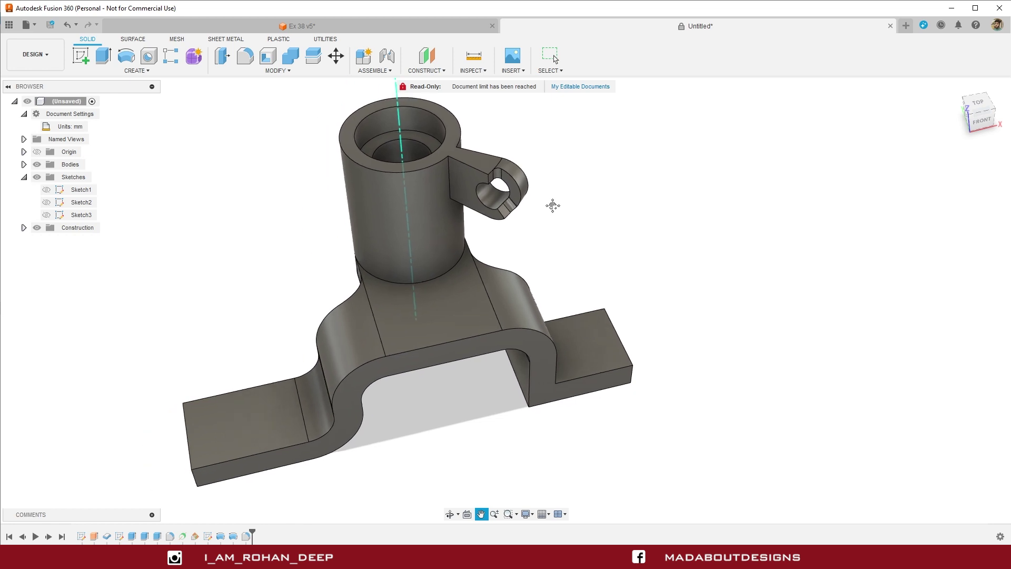
pyautogui.click(253, 415)
pyautogui.click(590, 347)
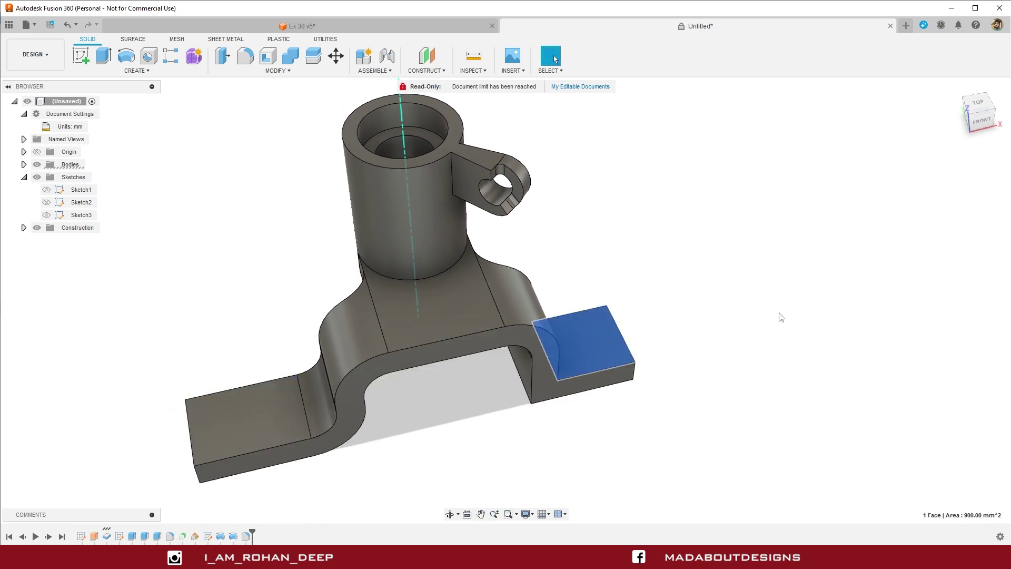
pyautogui.click(788, 320)
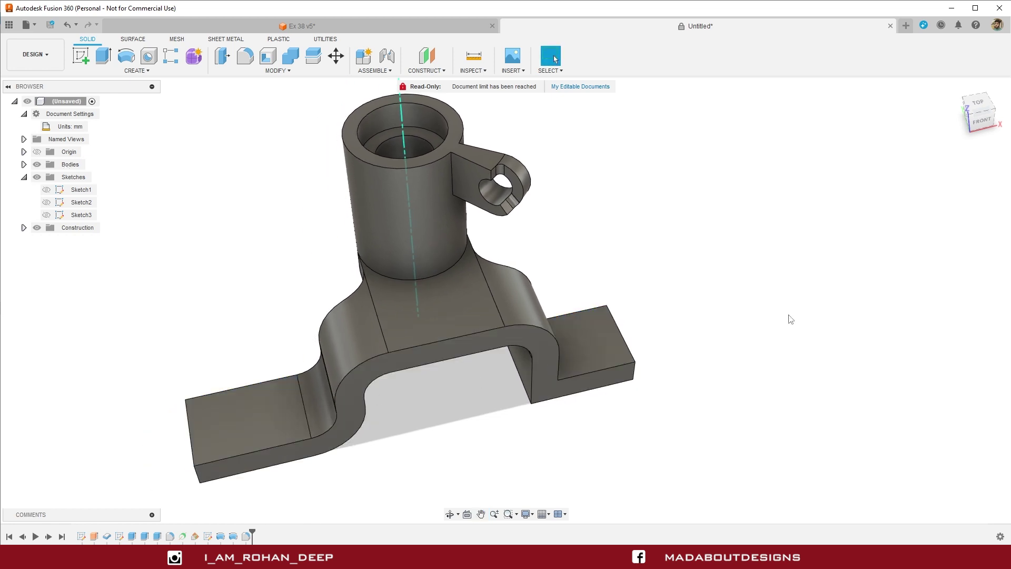
# Fillet the four vertical corner edges of both base end tabs at 15 mm
pyautogui.click(247, 62)
pyautogui.moveTo(255, 269); pyautogui.dragTo(264, 208, button='middle')
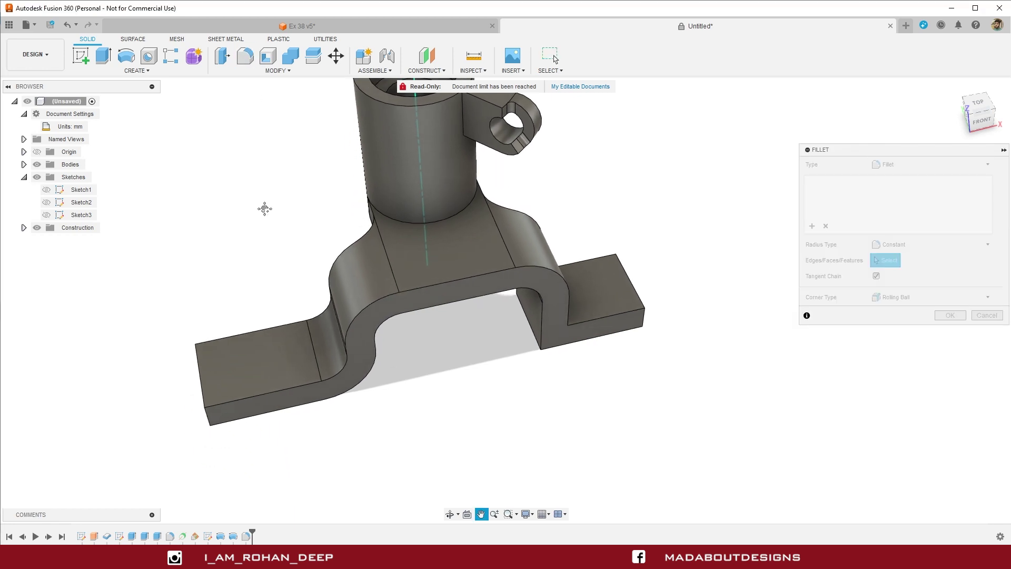
pyautogui.click(213, 413)
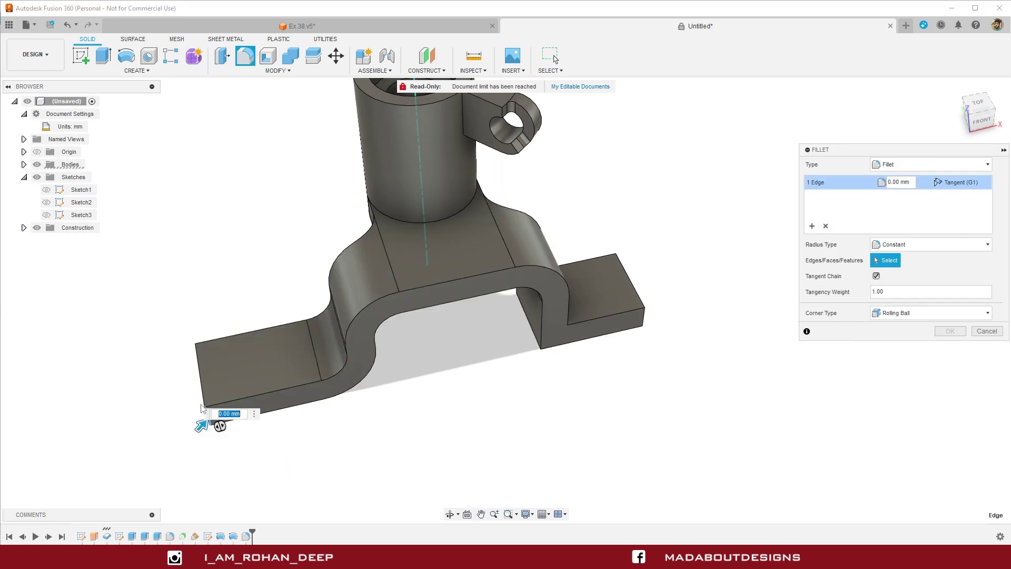
pyautogui.moveTo(214, 413)
pyautogui.keyDown('shift'); pyautogui.mouseDown(button='middle')
pyautogui.moveTo(312, 334)
pyautogui.moveTo(451, 309)
pyautogui.mouseUp(button='middle'); pyautogui.keyUp('shift')
pyautogui.click(235, 409)
pyautogui.click(451, 289)
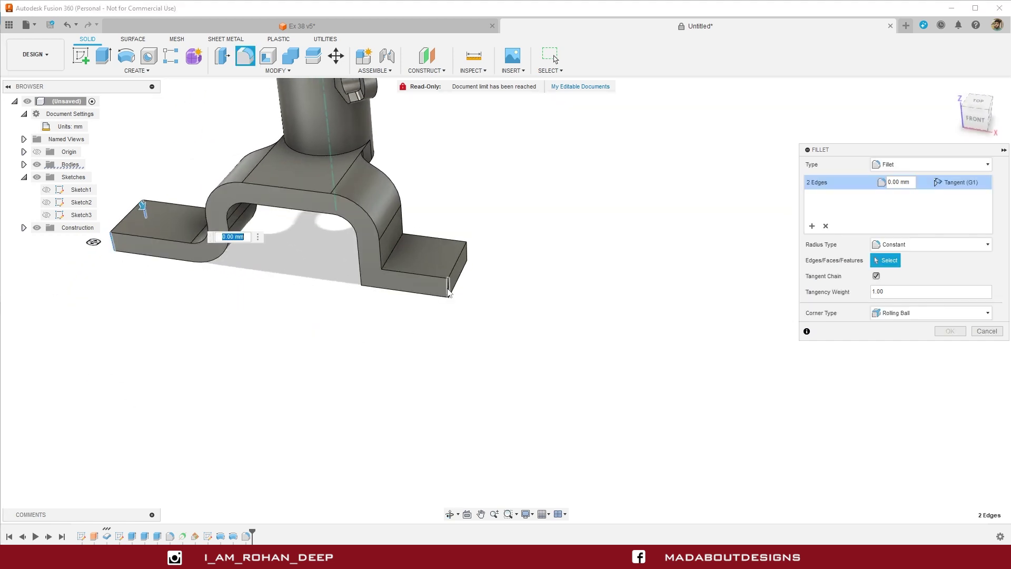
pyautogui.click(467, 250)
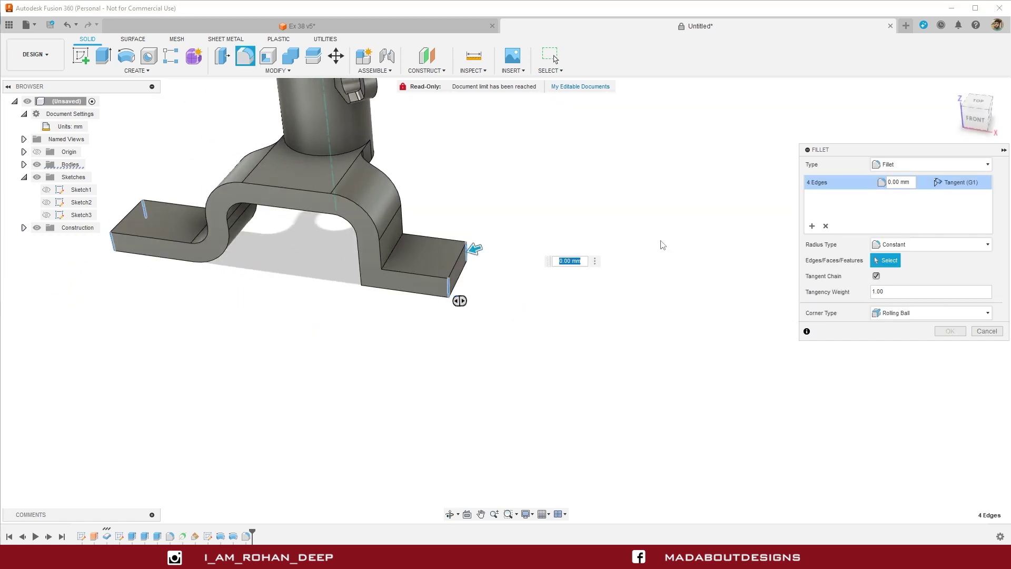
pyautogui.write('15')
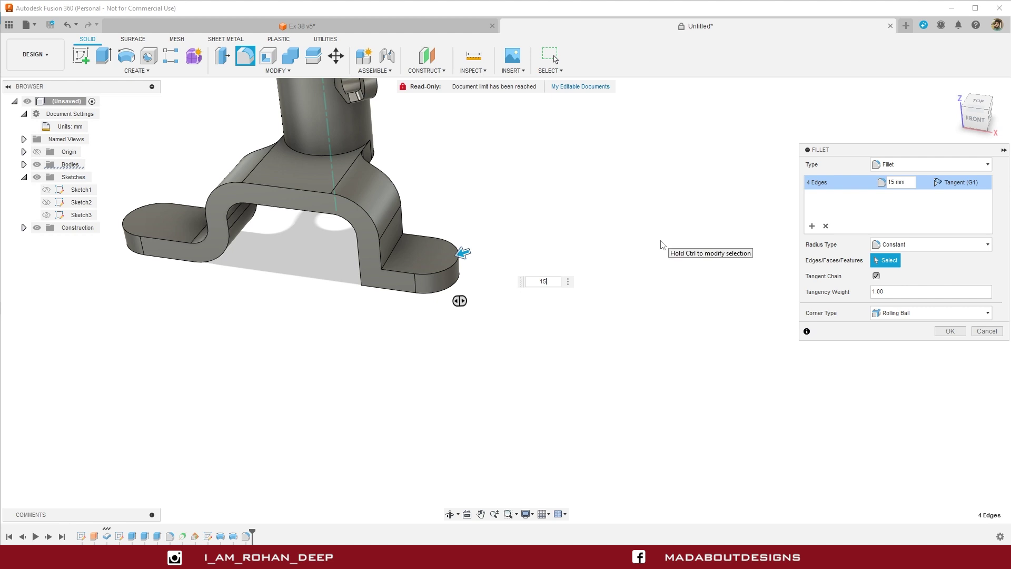
pyautogui.press('Return')
pyautogui.moveTo(554, 220)
pyautogui.mouseDown(button='middle')
pyautogui.moveTo(636, 361)
pyautogui.moveTo(618, 356)
pyautogui.mouseUp(button='middle')
pyautogui.press('Escape')
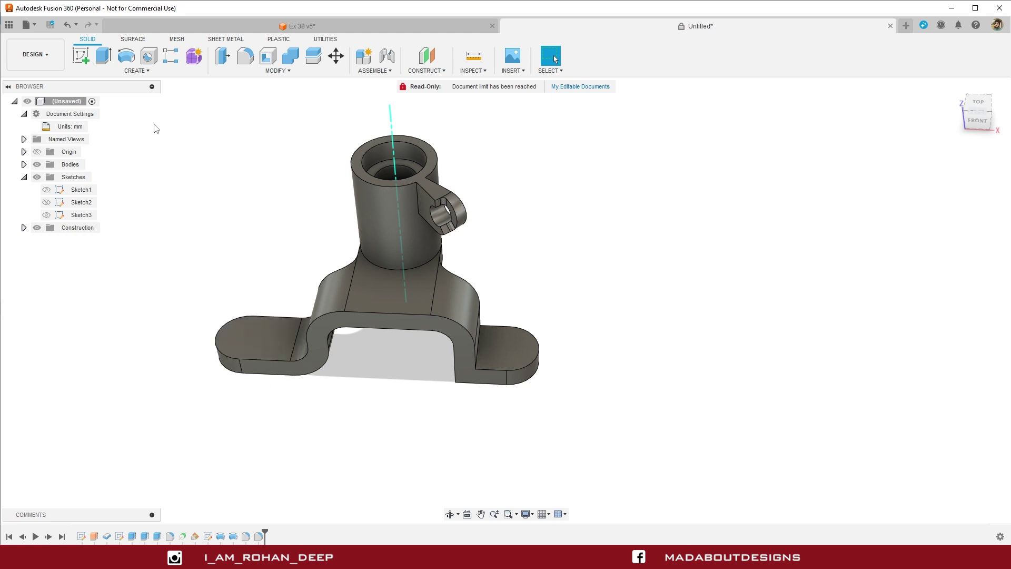
# Create a 20 mm diameter, 5 mm tall cylinder joined onto the left base end tab
pyautogui.click(131, 71)
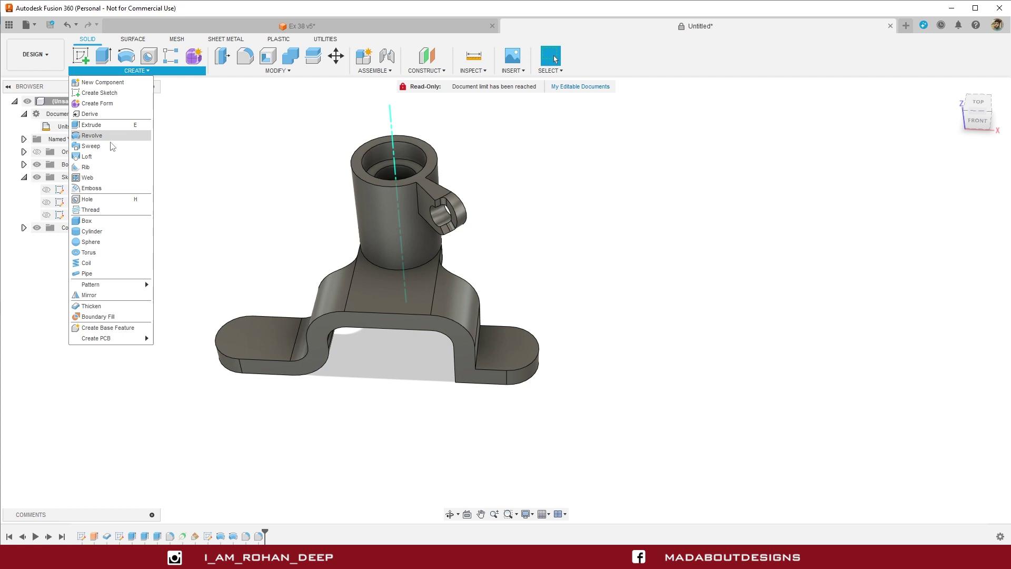
pyautogui.click(110, 231)
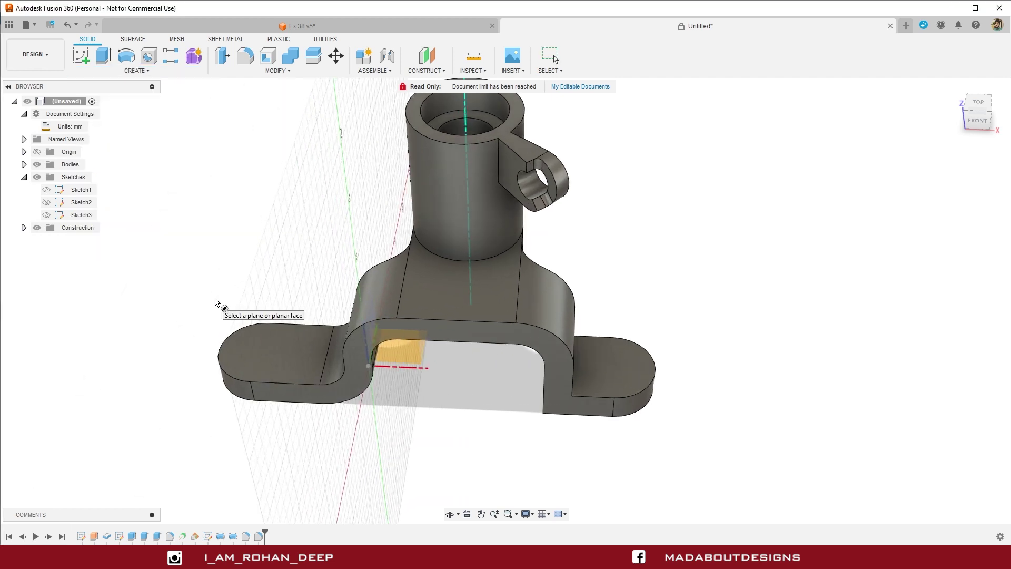
pyautogui.click(282, 342)
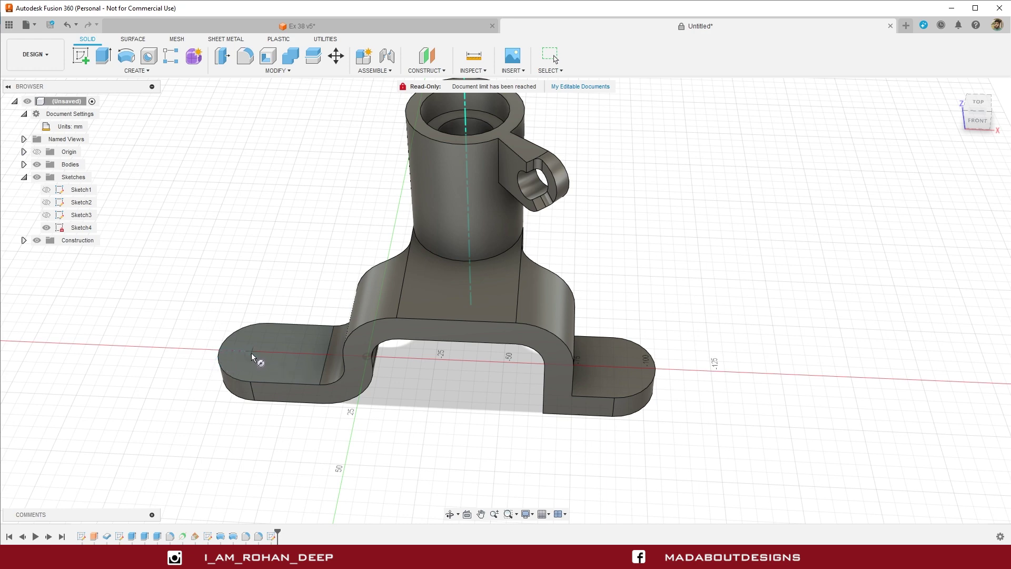
pyautogui.scroll(2, 259, 355)
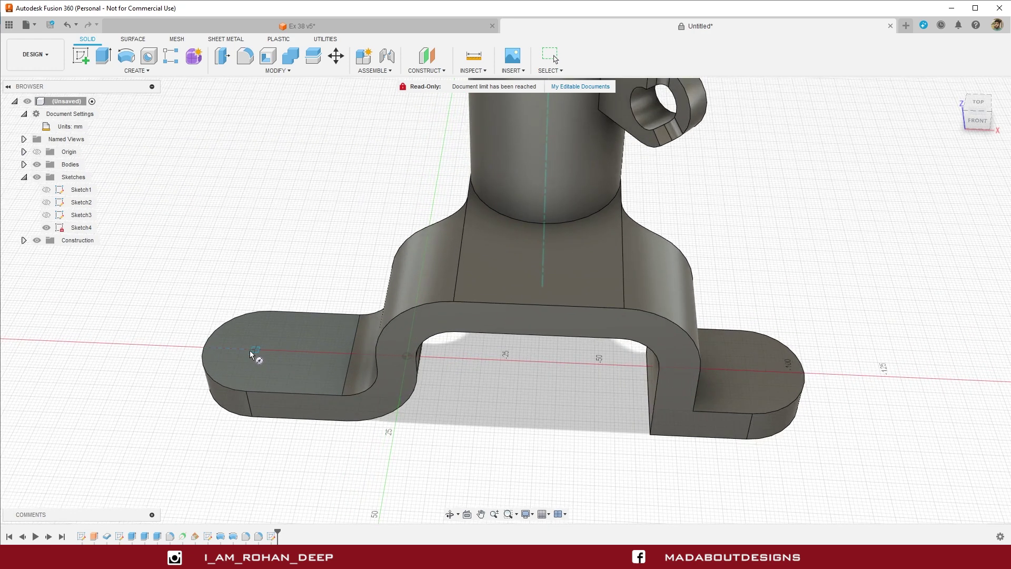
pyautogui.click(258, 351)
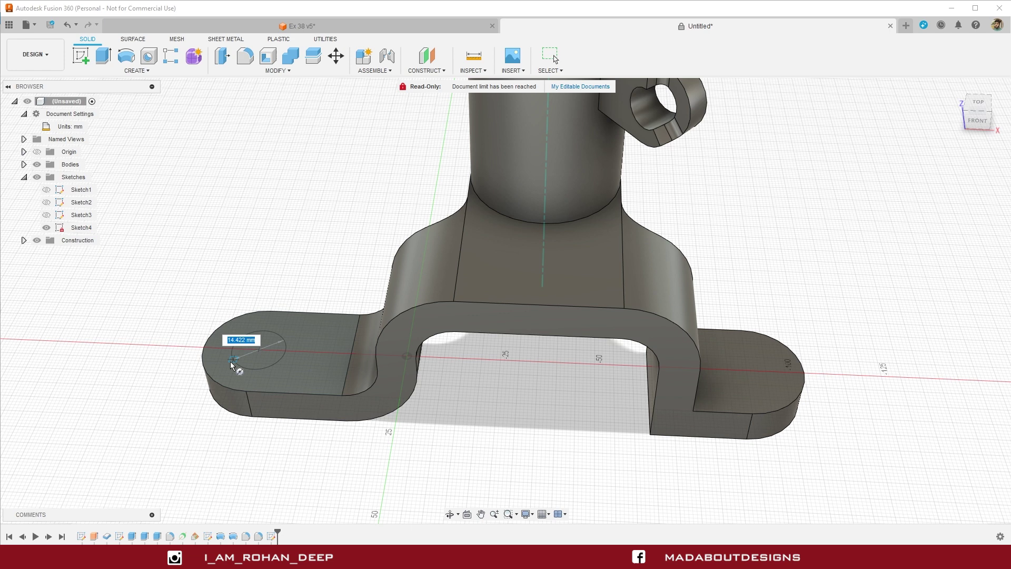
pyautogui.write('20')
pyautogui.press('Tab')
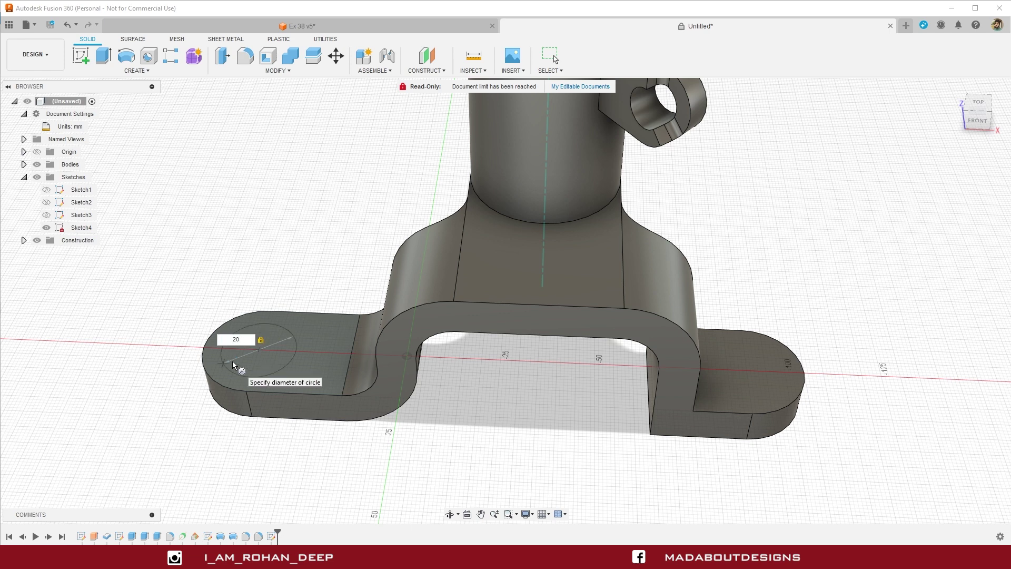
pyautogui.press('Return')
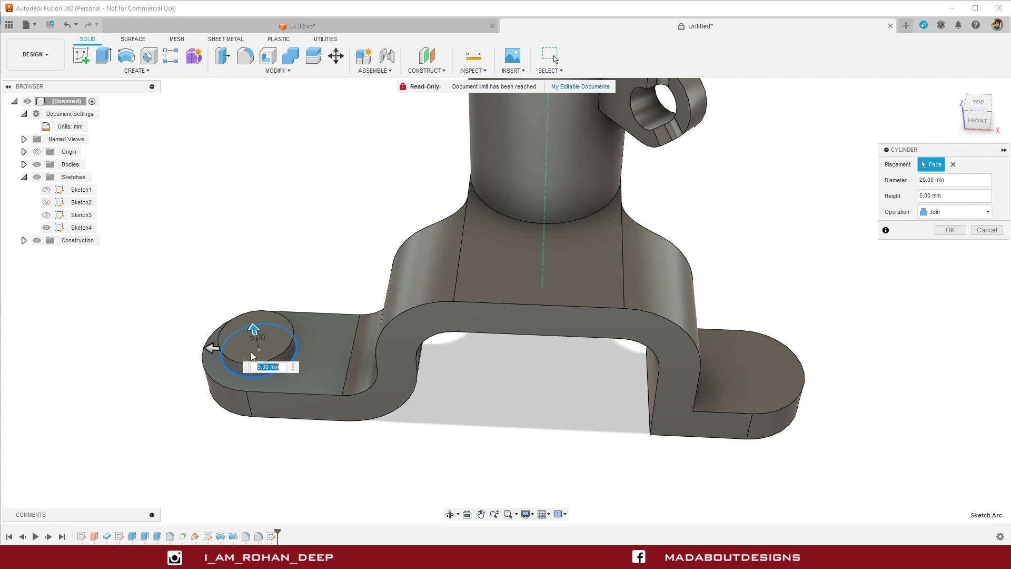
pyautogui.click(954, 230)
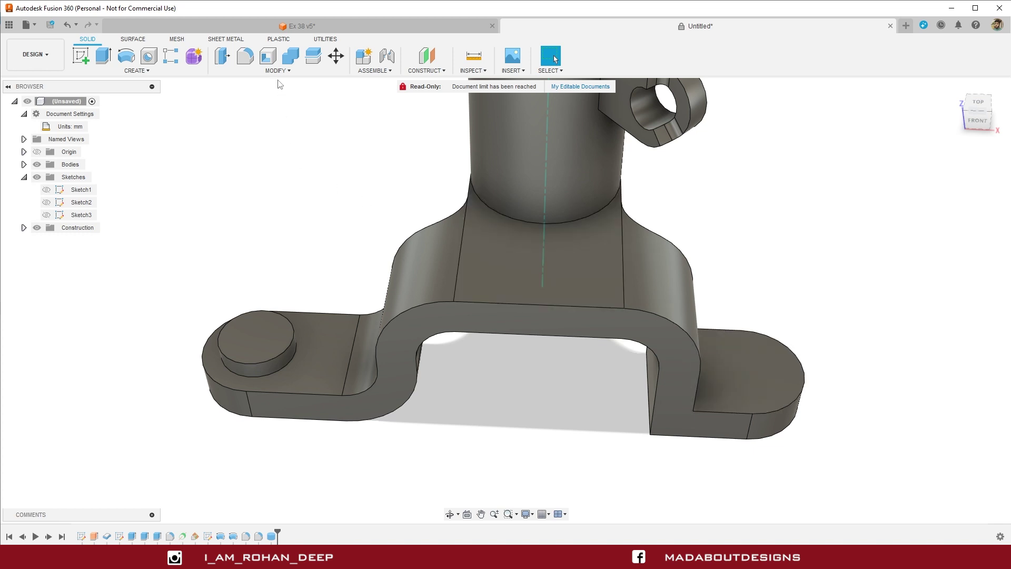
# Place a hole on the boss's top face, centred on the boss
pyautogui.click(137, 70)
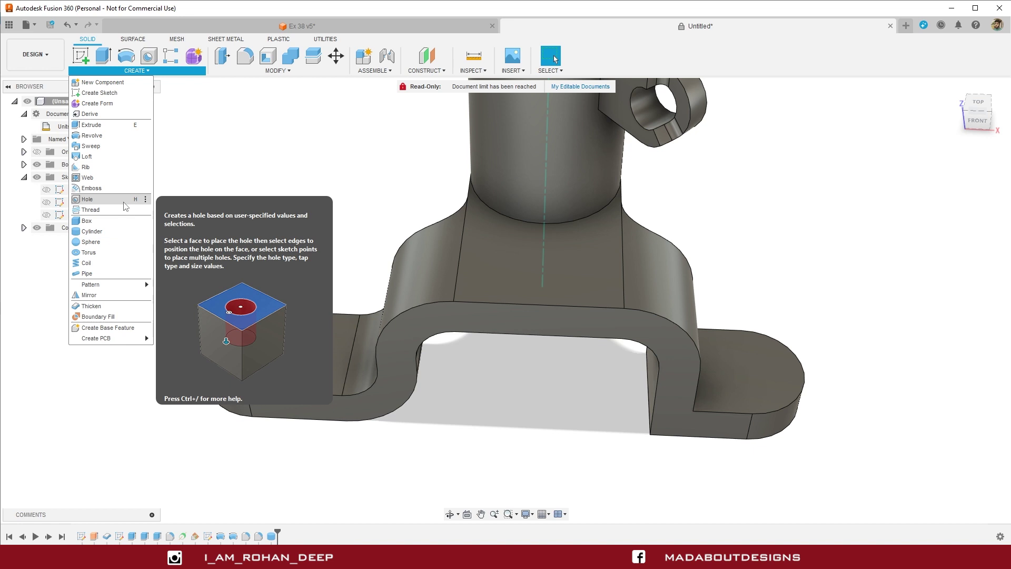
pyautogui.click(87, 200)
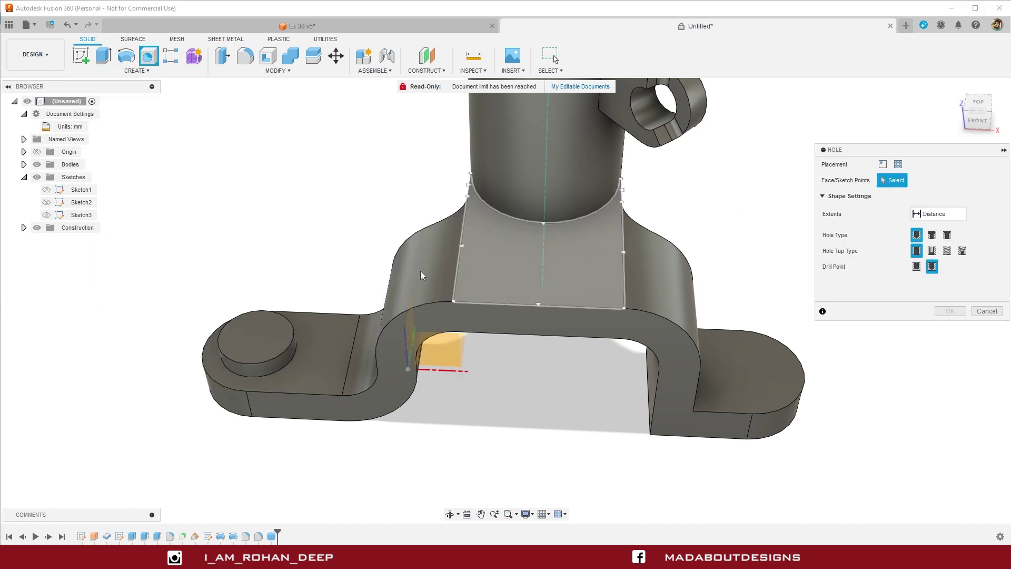
pyautogui.click(237, 345)
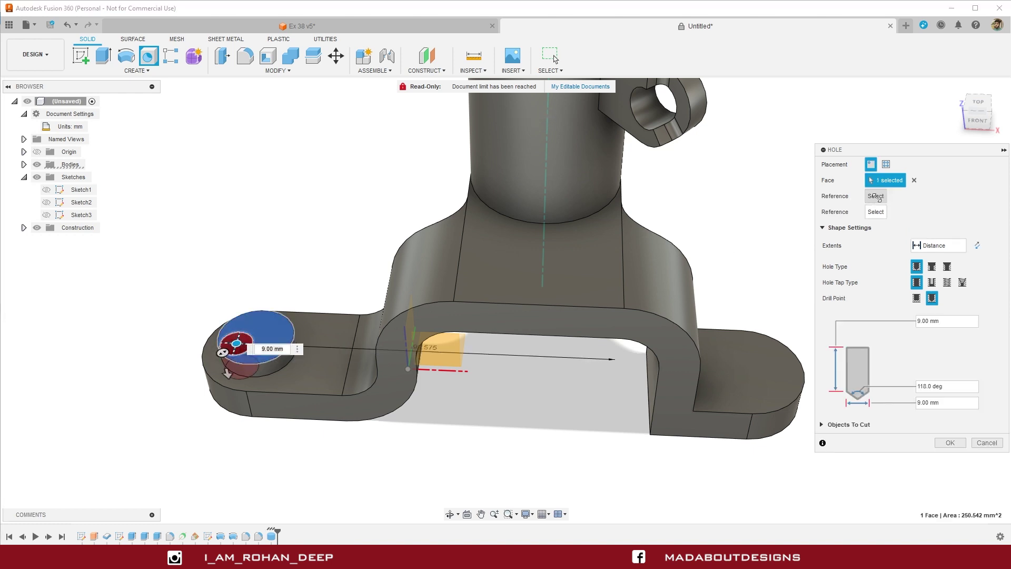
pyautogui.scroll(1, 245, 320)
pyautogui.scroll(1, 246, 319)
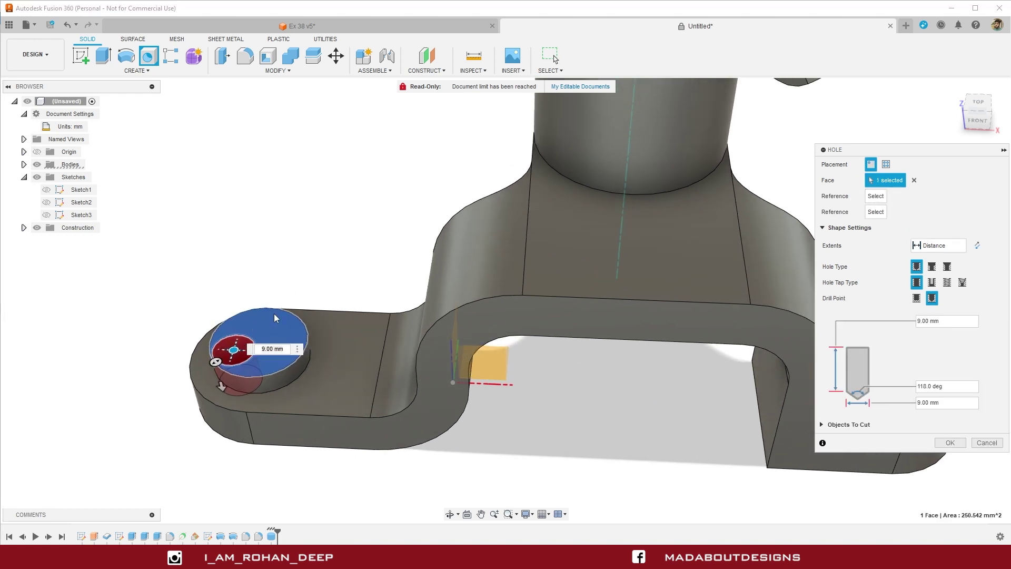
pyautogui.click(307, 333)
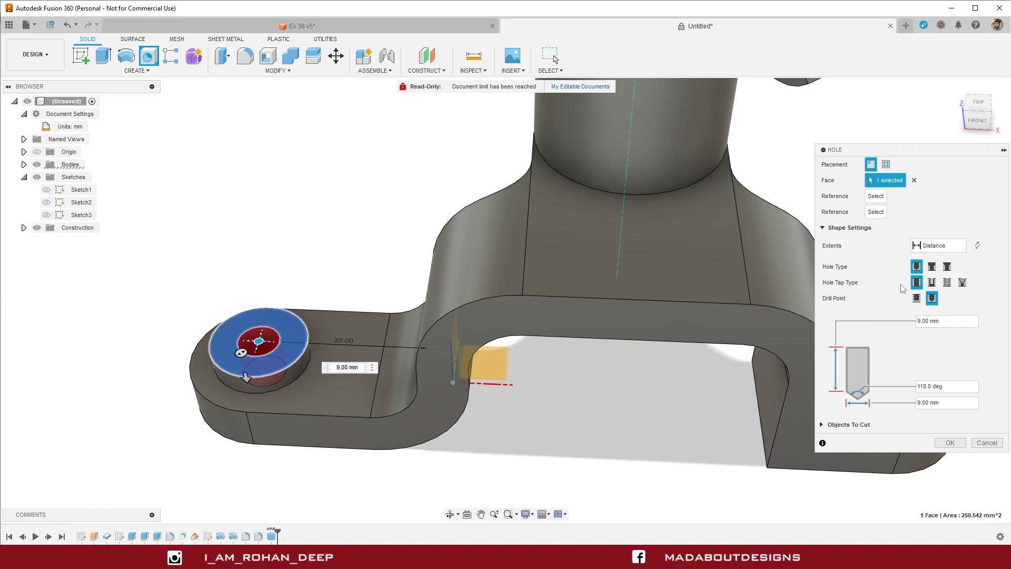
# Make the hole flat-bottomed, 10 mm in diameter, and through all
pyautogui.click(916, 298)
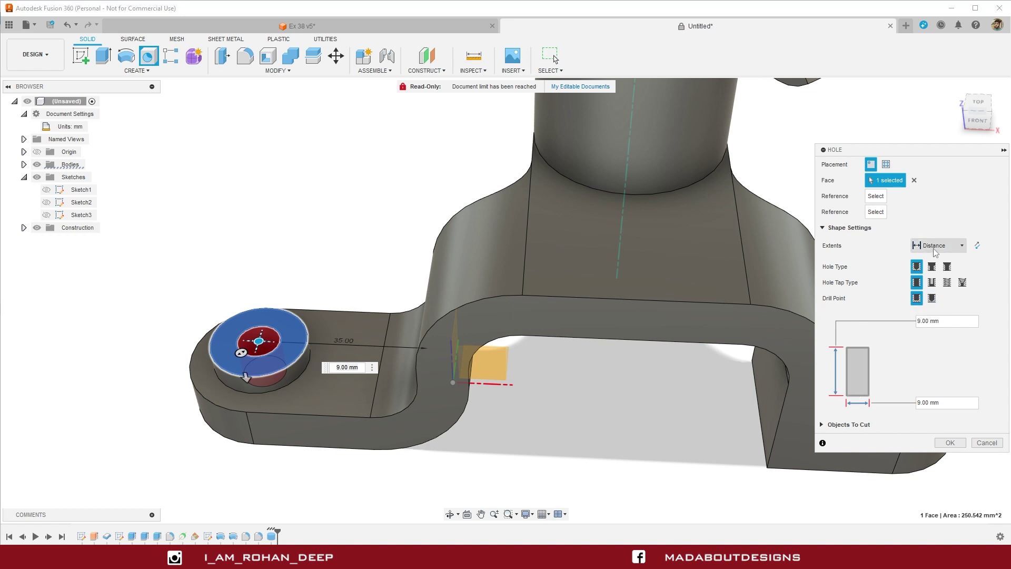
pyautogui.click(958, 245)
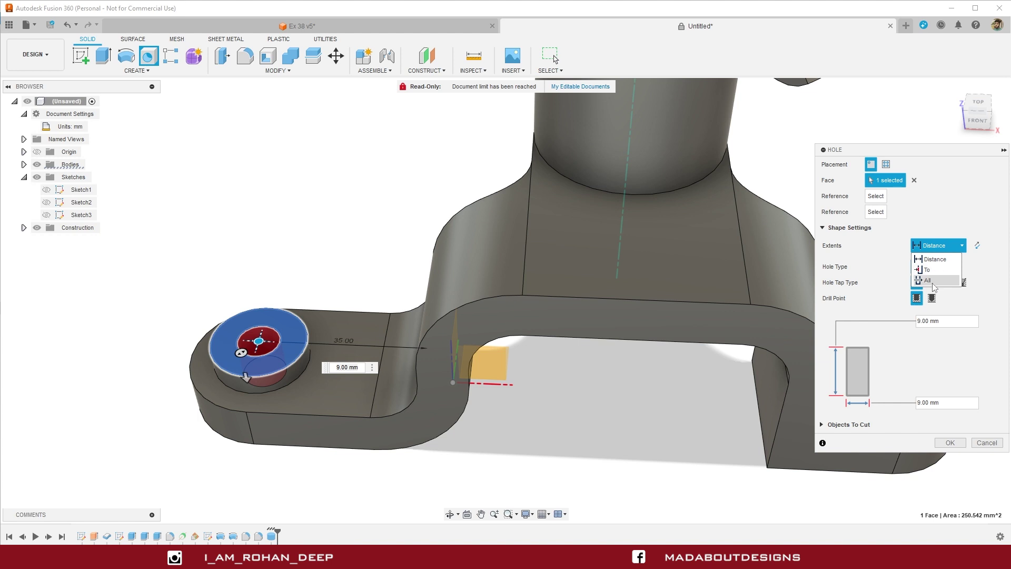
pyautogui.click(930, 281)
pyautogui.moveTo(373, 479)
pyautogui.keyDown('shift'); pyautogui.mouseDown(button='middle')
pyautogui.moveTo(375, 447)
pyautogui.moveTo(289, 474)
pyautogui.mouseUp(button='middle'); pyautogui.keyUp('shift')
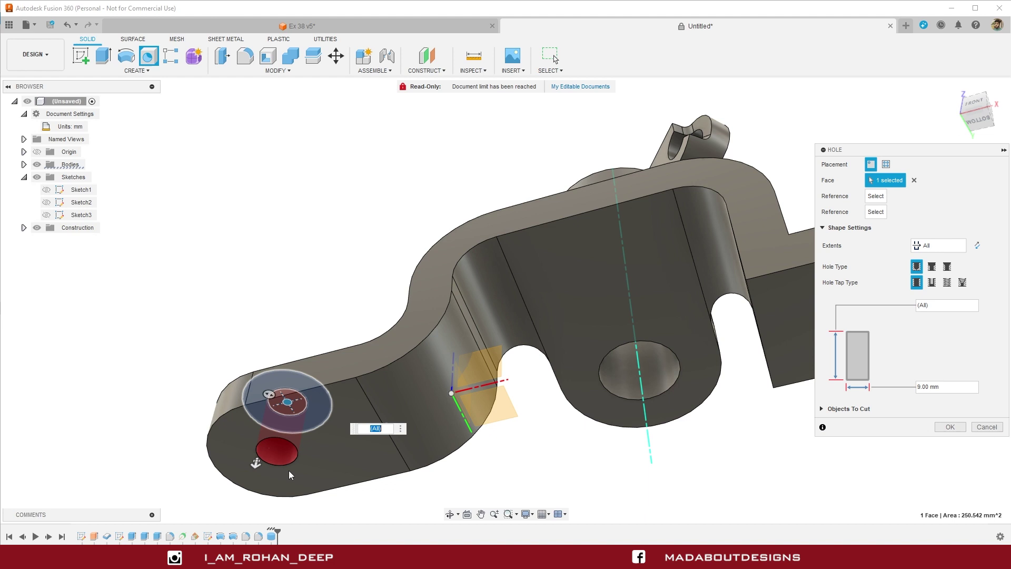
pyautogui.moveTo(343, 380)
pyautogui.keyDown('shift'); pyautogui.mouseDown(button='middle')
pyautogui.moveTo(419, 368)
pyautogui.moveTo(558, 396)
pyautogui.mouseUp(button='middle'); pyautogui.keyUp('shift')
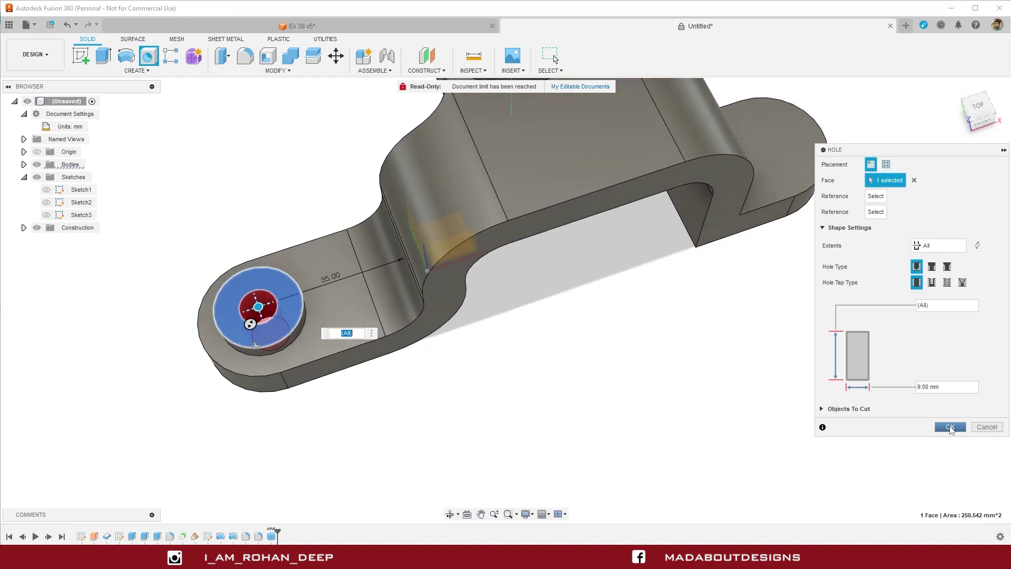
pyautogui.moveTo(950, 385); pyautogui.dragTo(906, 387)
pyautogui.write('10')
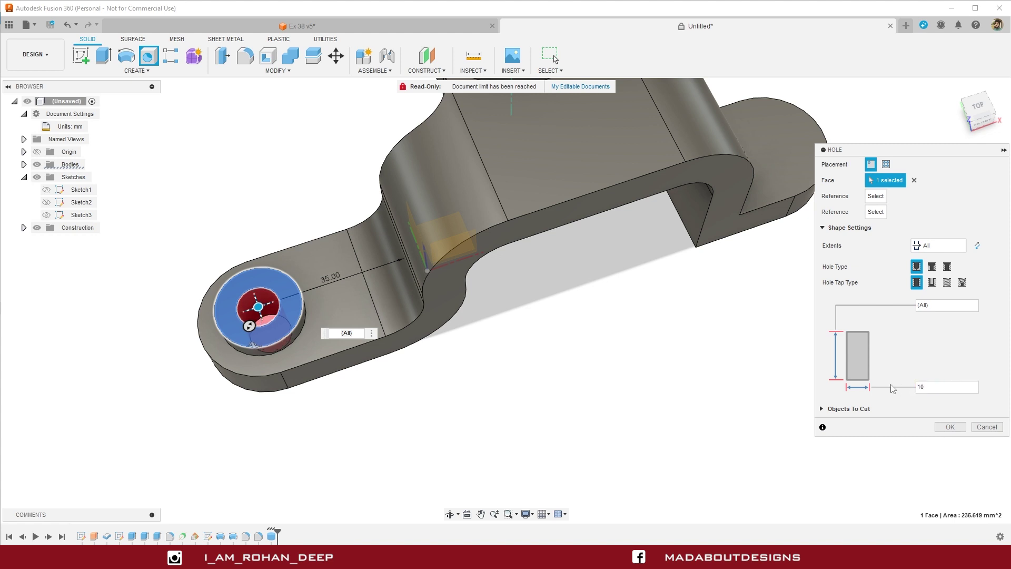
pyautogui.press('Return')
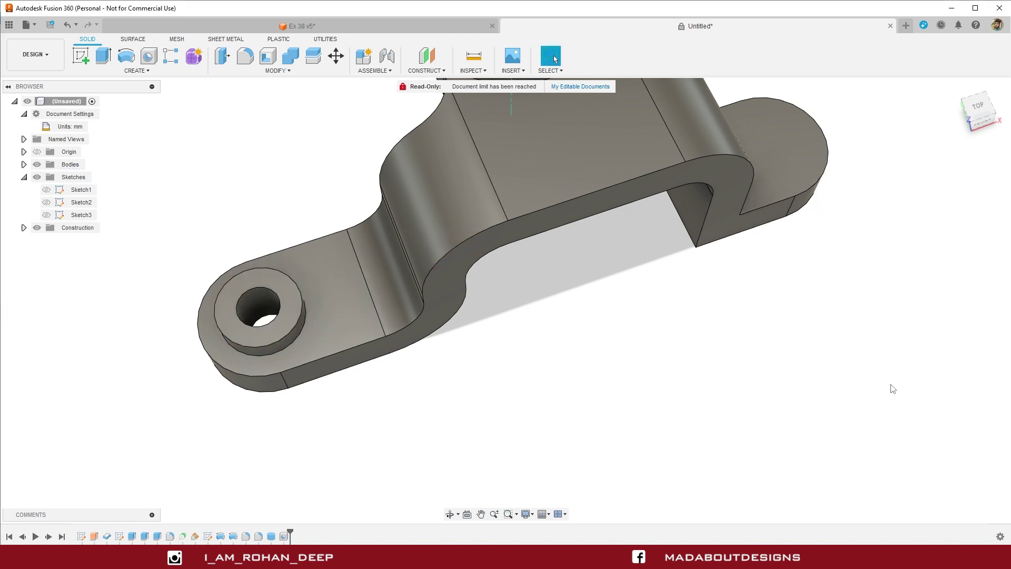
pyautogui.scroll(-2, 892, 388)
pyautogui.moveTo(884, 387); pyautogui.dragTo(784, 436, button='middle')
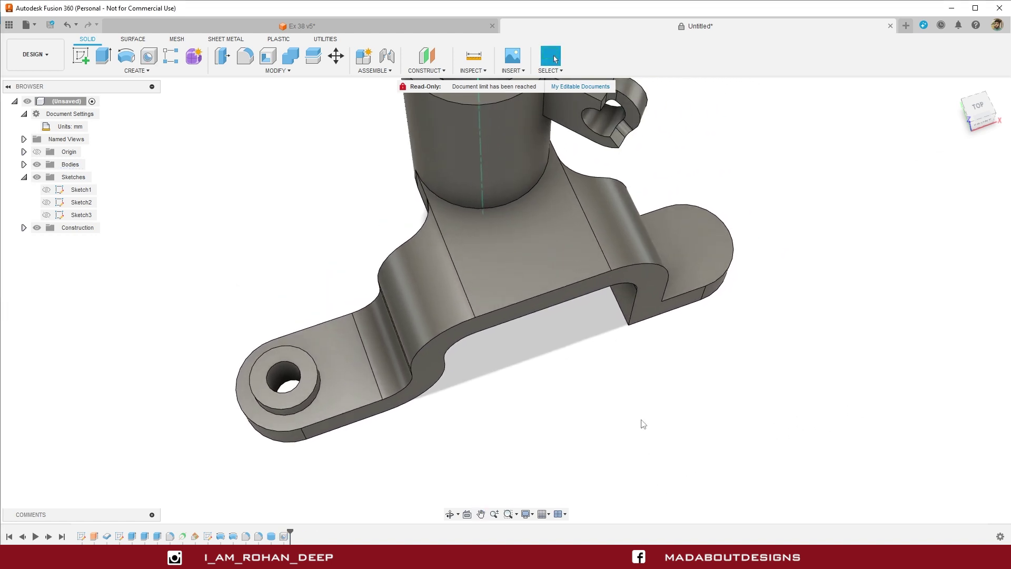
# Repeat the hole on the right lug's rounded end: 15 mm diameter, Extents All
pyautogui.rightClick(836, 310)
pyautogui.click(839, 271)
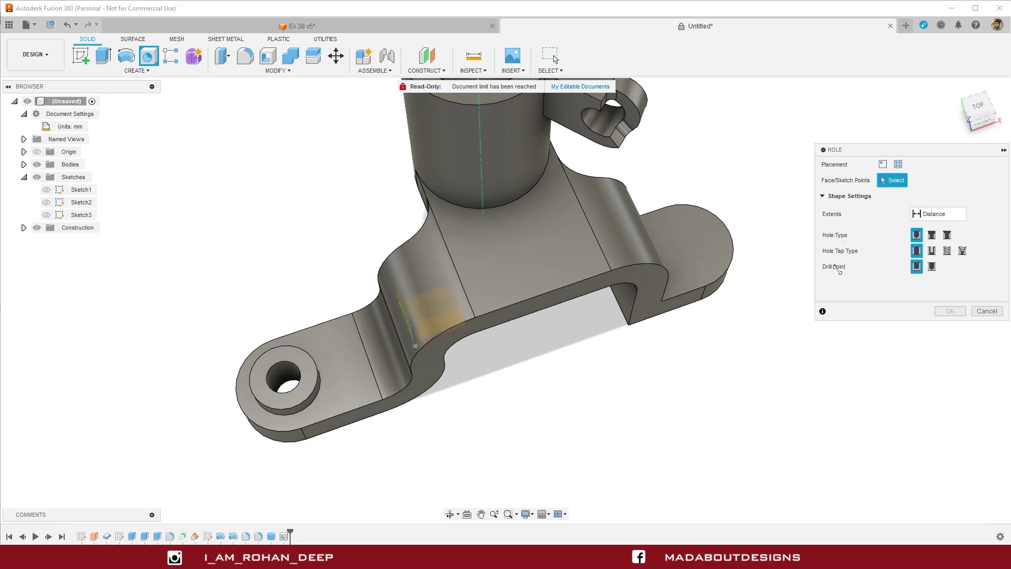
pyautogui.click(706, 244)
pyautogui.moveTo(741, 323); pyautogui.dragTo(604, 415, button='middle')
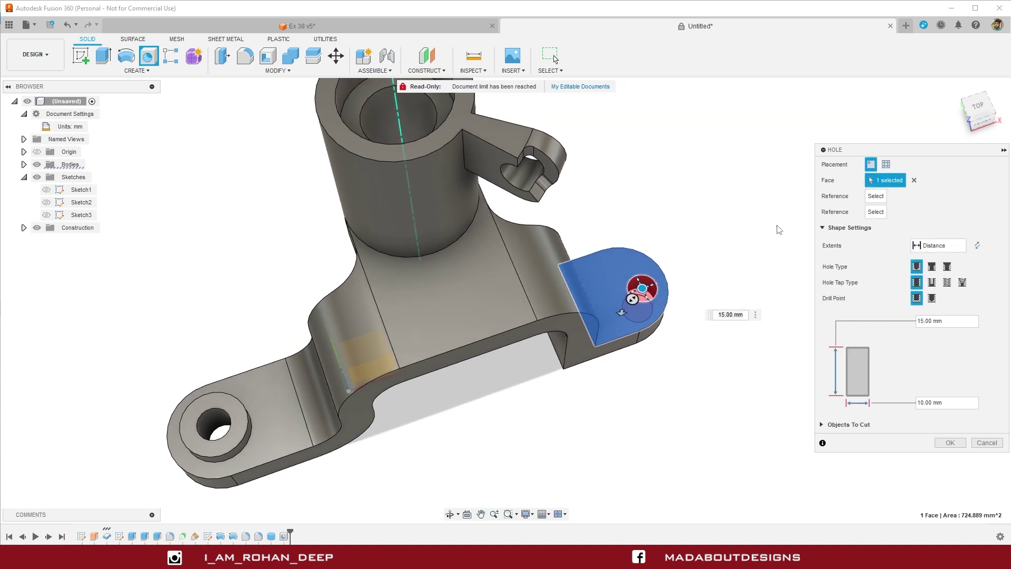
pyautogui.moveTo(642, 288); pyautogui.dragTo(620, 289)
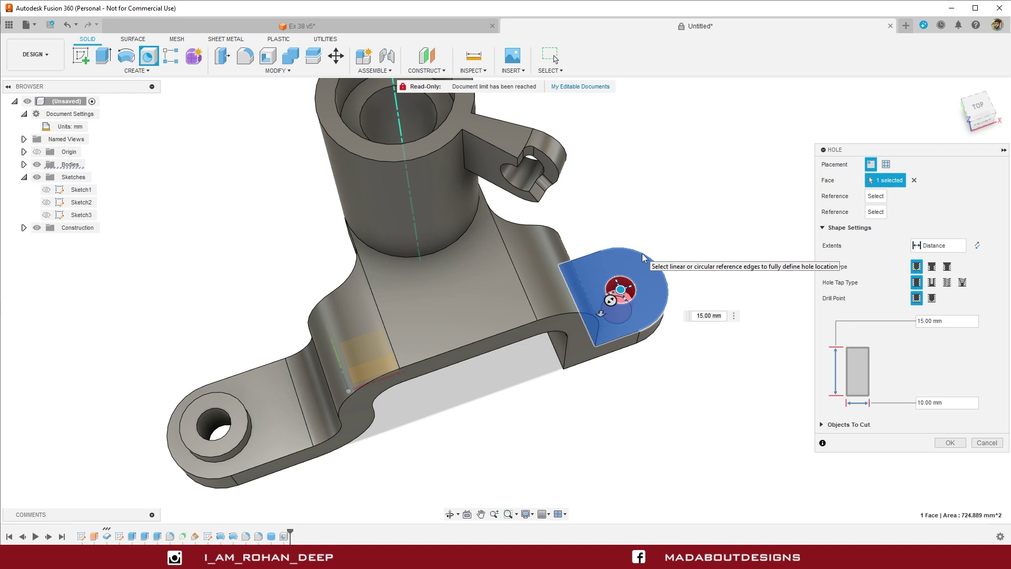
pyautogui.click(928, 246)
pyautogui.click(928, 281)
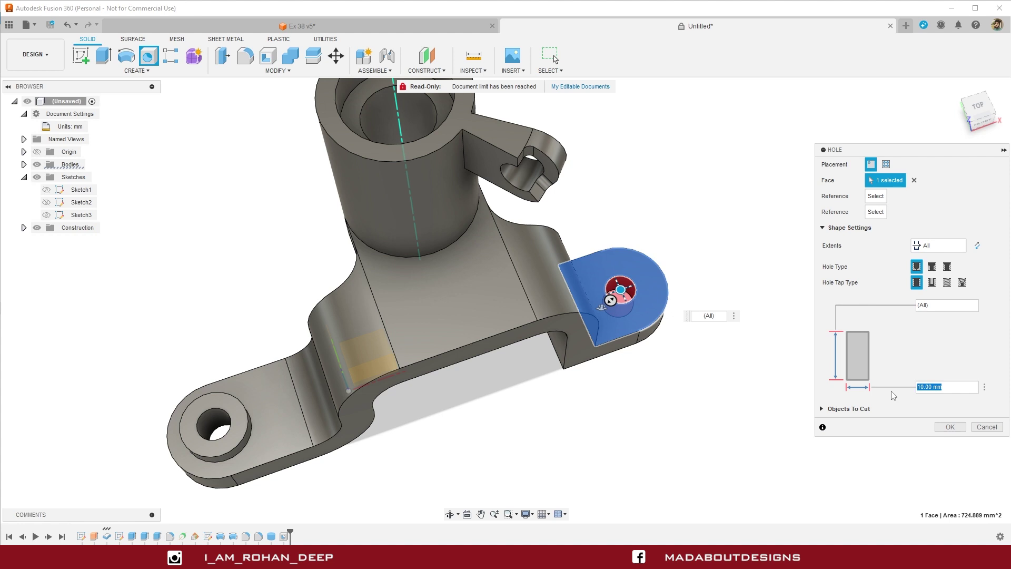
pyautogui.write('15')
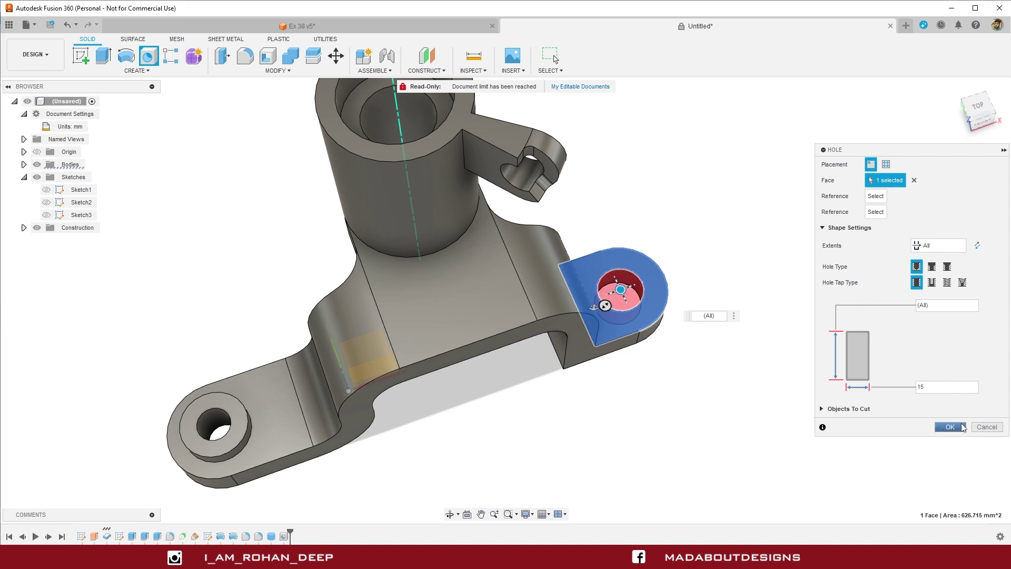
pyautogui.click(962, 427)
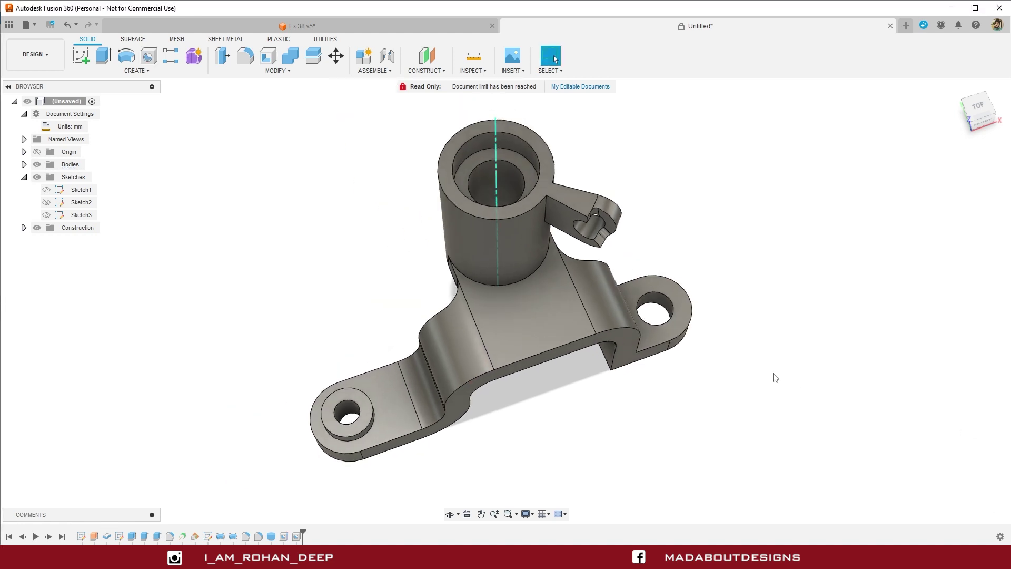
# Orbit to a front view and hide the Construction folder's cyan axis
pyautogui.moveTo(774, 377)
pyautogui.keyDown('shift'); pyautogui.mouseDown(button='middle')
pyautogui.moveTo(562, 324)
pyautogui.moveTo(402, 343)
pyautogui.moveTo(305, 316)
pyautogui.moveTo(350, 355)
pyautogui.moveTo(463, 340)
pyautogui.moveTo(442, 333)
pyautogui.mouseUp(button='middle'); pyautogui.keyUp('shift')
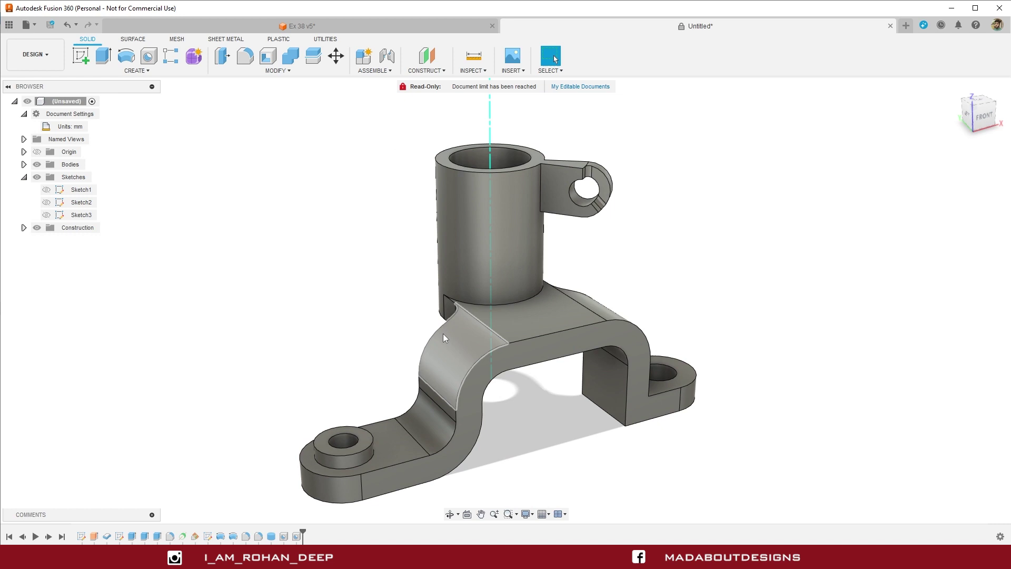
pyautogui.scroll(-2, 274, 324)
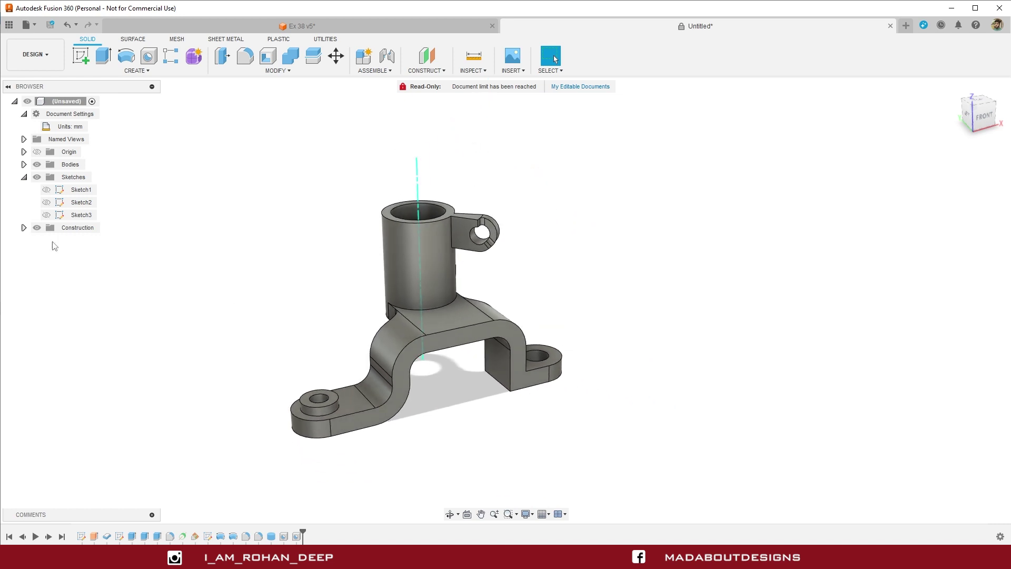
pyautogui.click(37, 228)
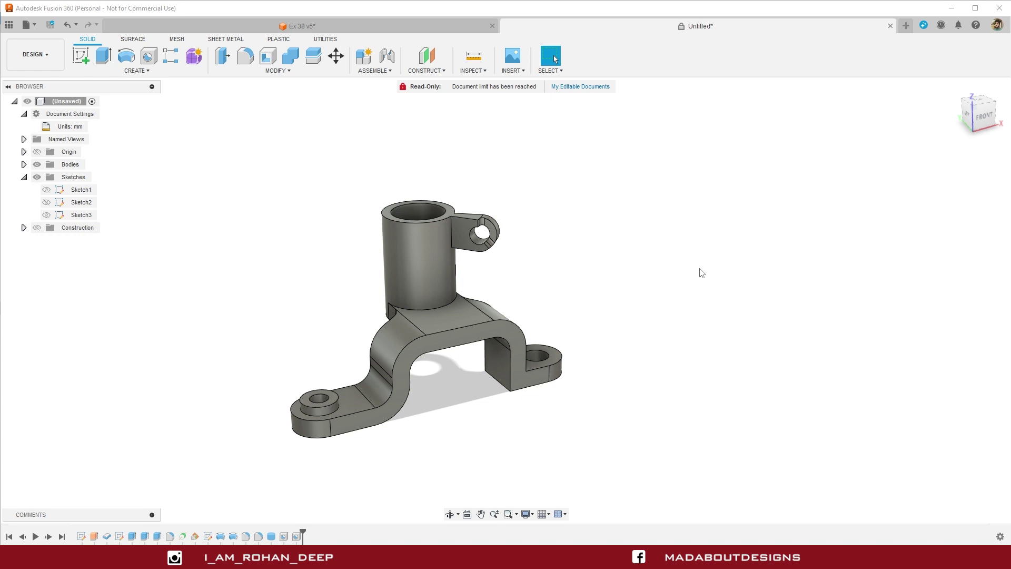
# Apply Paint - Metallic (Yellow) to the bracket body and orbit to review the finished part
pyautogui.press('a')
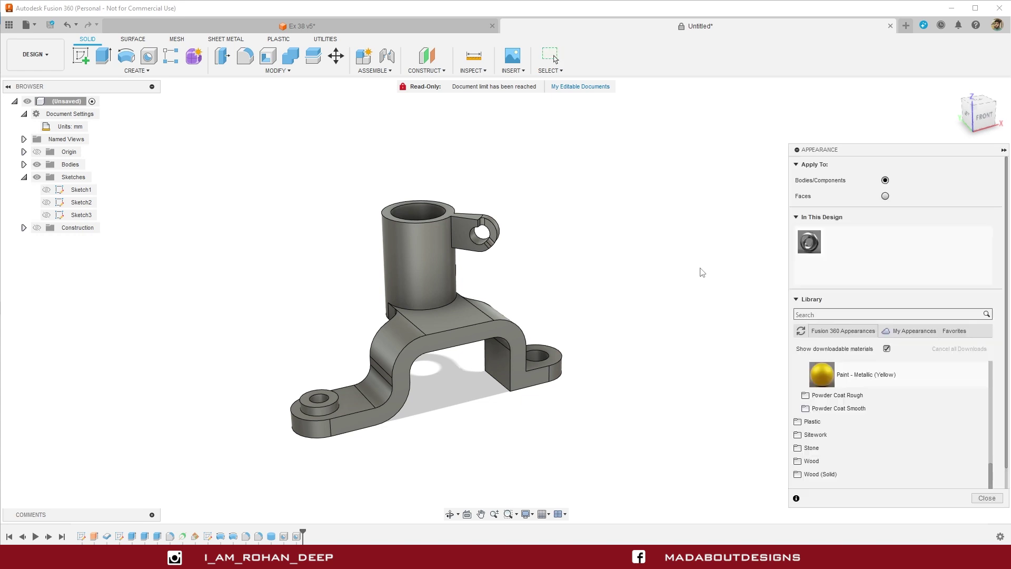
pyautogui.scroll(3, 875, 390)
pyautogui.scroll(-1, 804, 436)
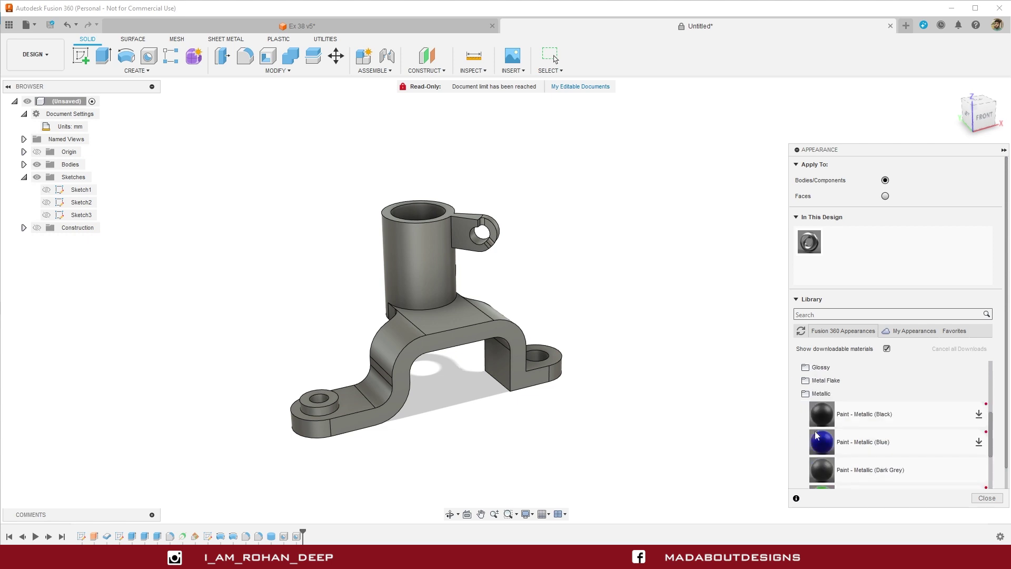
pyautogui.scroll(-3, 814, 411)
pyautogui.moveTo(845, 356); pyautogui.dragTo(474, 319)
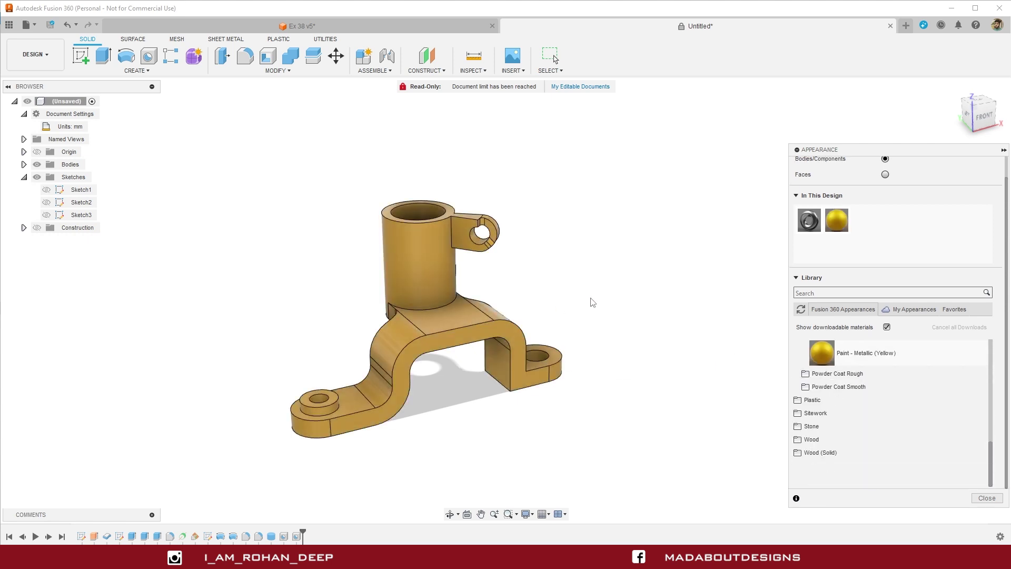
pyautogui.press('Escape')
pyautogui.moveTo(591, 302)
pyautogui.keyDown('shift'); pyautogui.mouseDown(button='middle')
pyautogui.moveTo(685, 307)
pyautogui.moveTo(733, 293)
pyautogui.moveTo(786, 300)
pyautogui.moveTo(809, 321)
pyautogui.mouseUp(button='middle'); pyautogui.keyUp('shift')
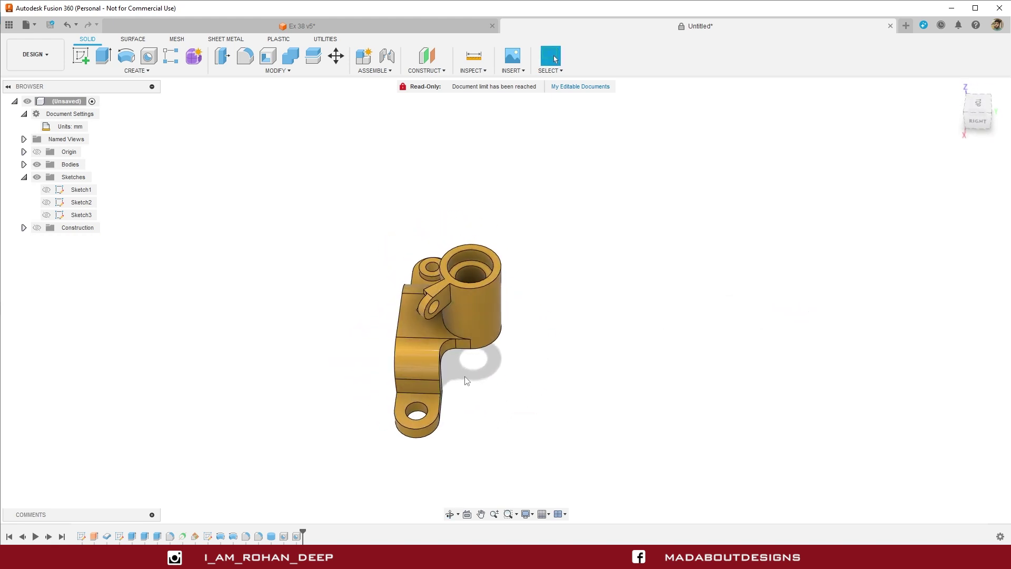
pyautogui.moveTo(465, 381)
pyautogui.keyDown('shift'); pyautogui.mouseDown(button='middle')
pyautogui.moveTo(562, 327)
pyautogui.moveTo(546, 279)
pyautogui.moveTo(536, 305)
pyautogui.moveTo(639, 357)
pyautogui.moveTo(787, 307)
pyautogui.moveTo(799, 274)
pyautogui.moveTo(825, 320)
pyautogui.moveTo(889, 383)
pyautogui.mouseUp(button='middle'); pyautogui.keyUp('shift')
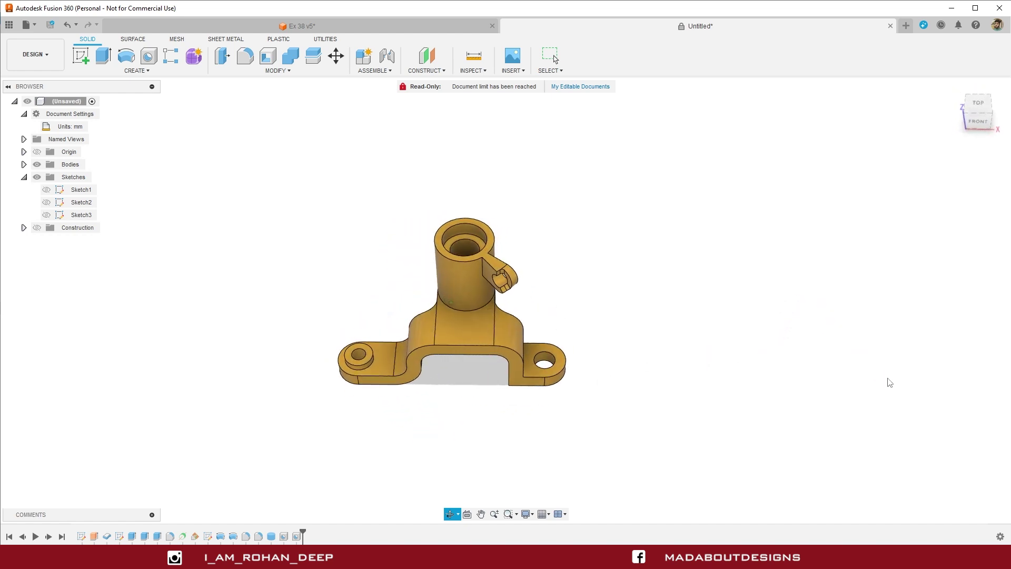